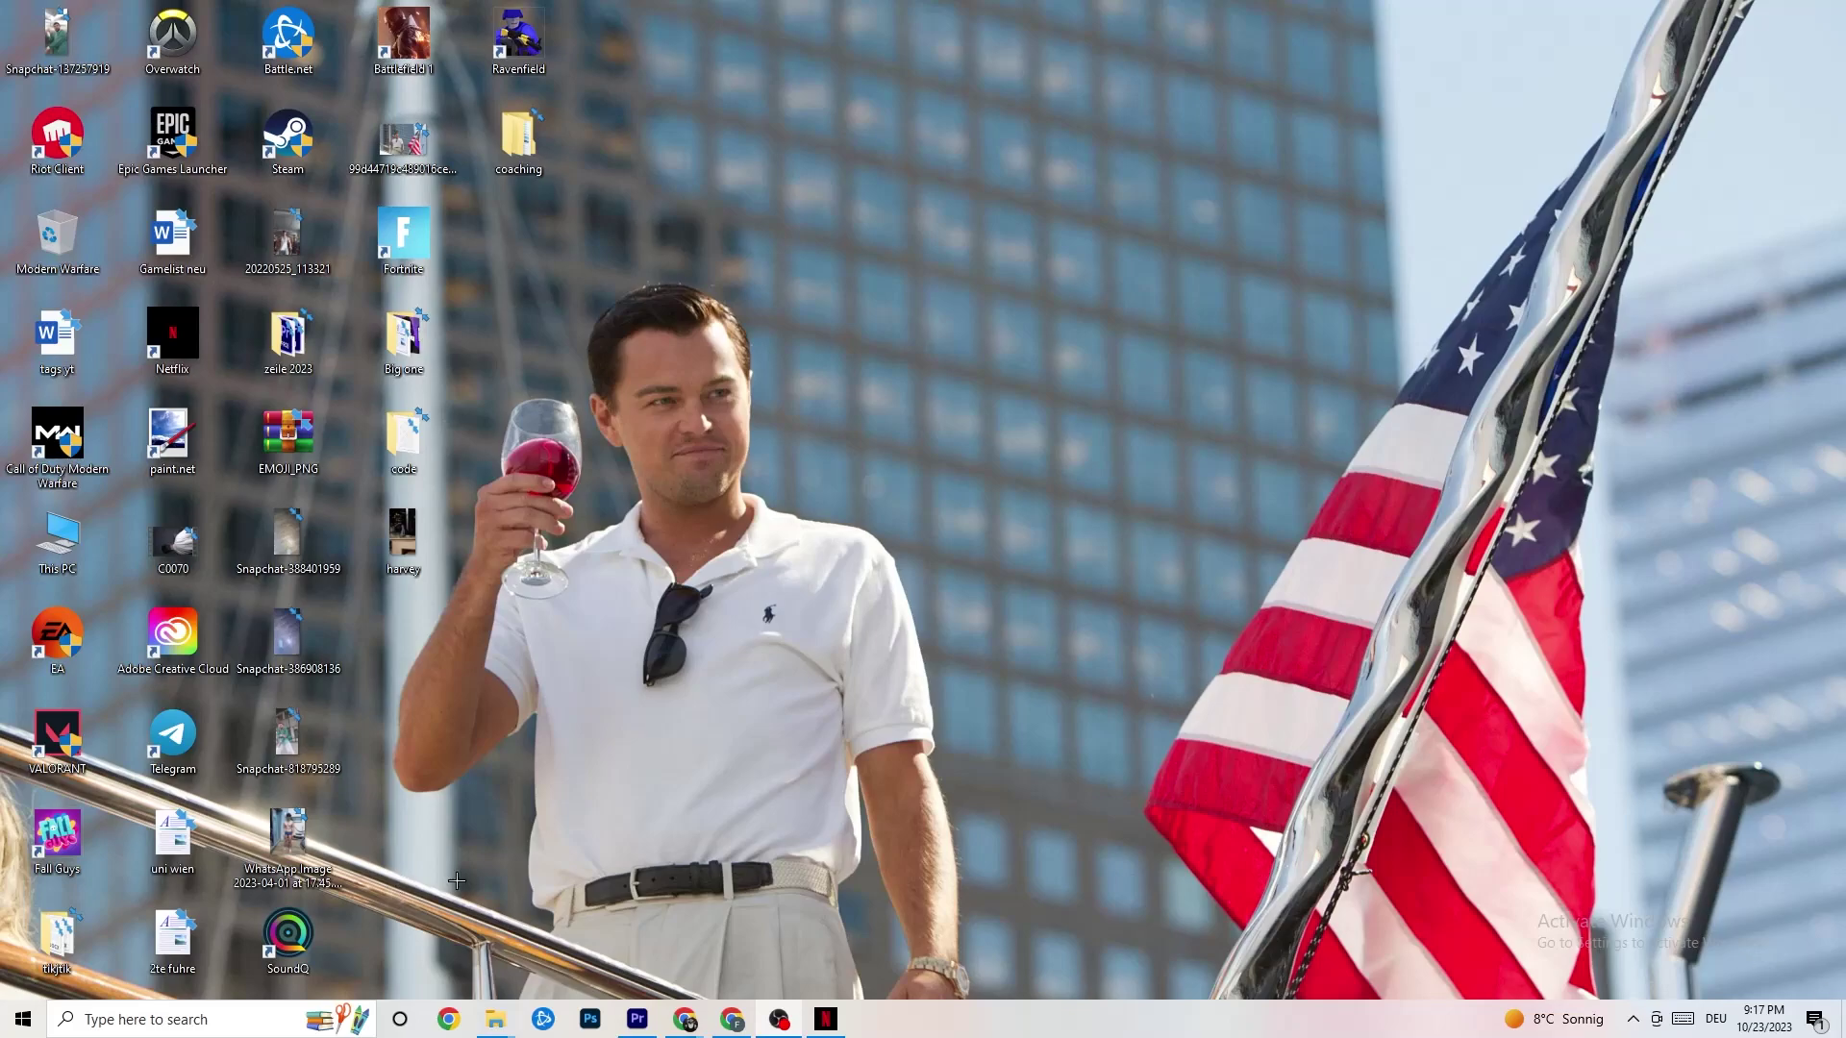
- Open the Windows system display settings and view the available color profile options
{"action": "left_click", "coordinate": [21, 1019]}
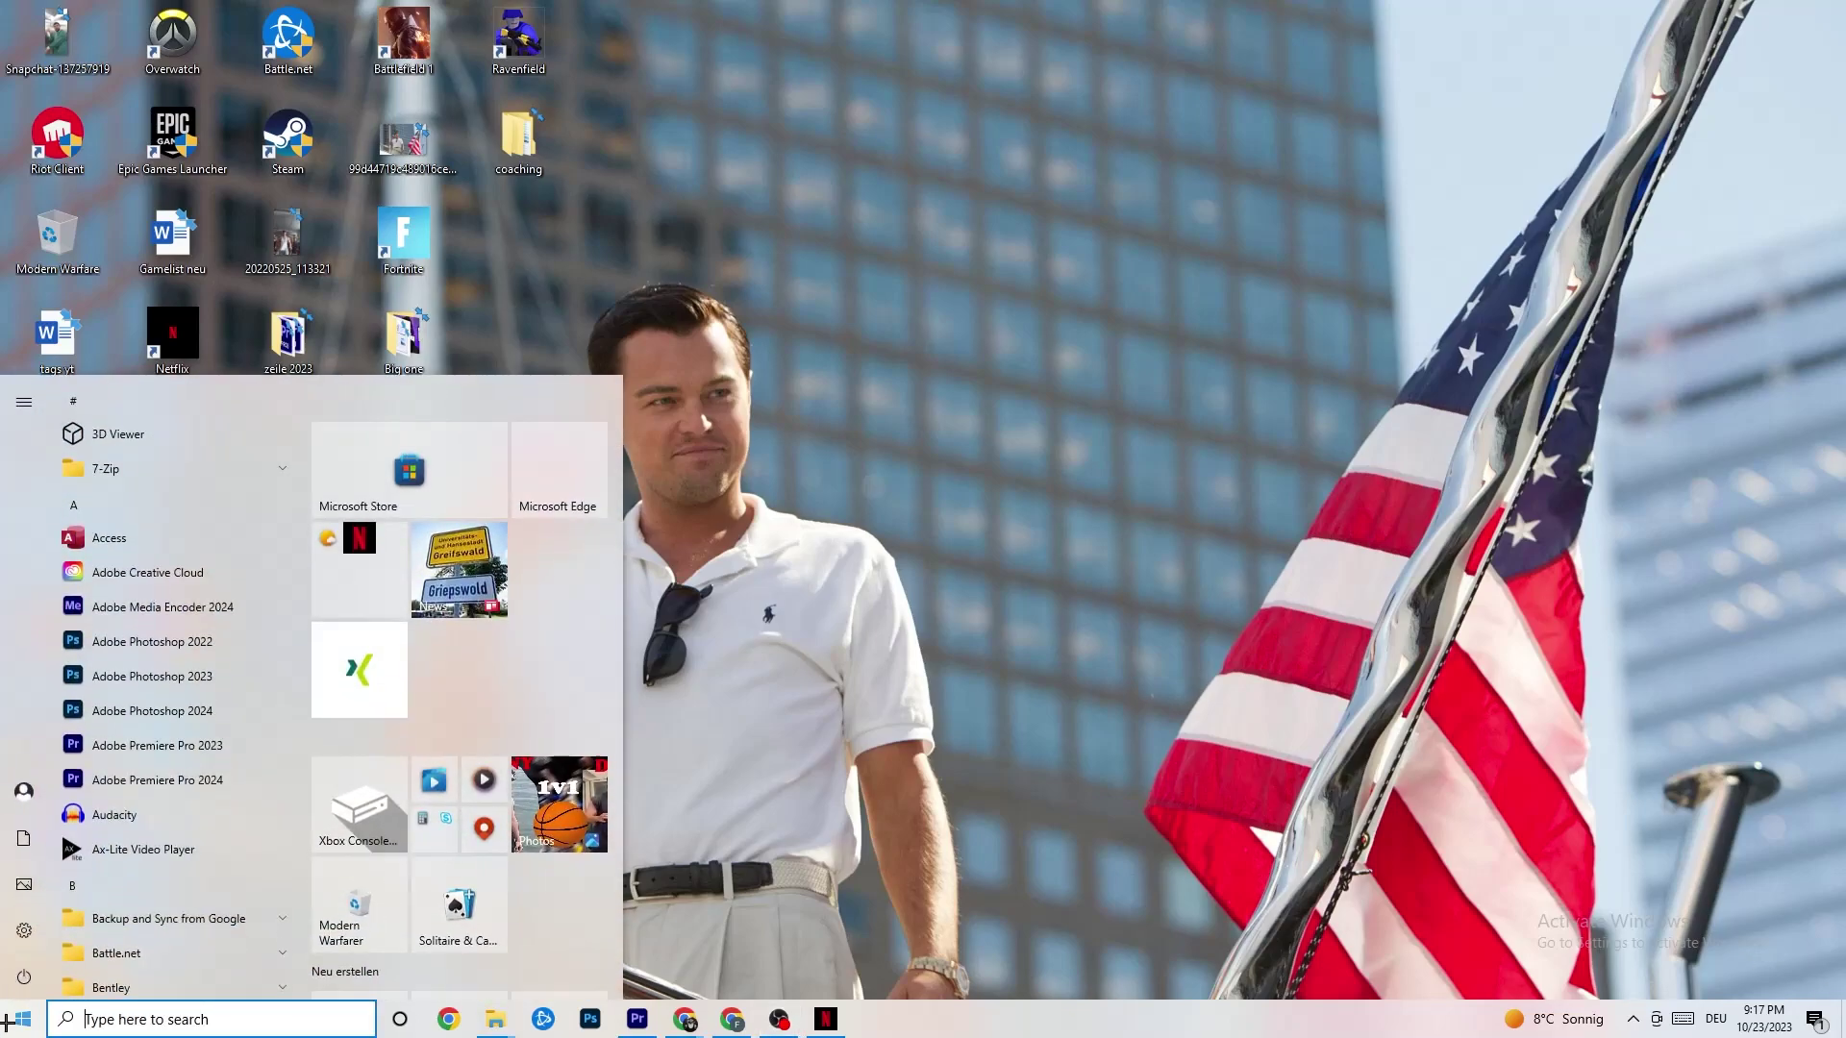
{"action": "left_click", "coordinate": [27, 931]}
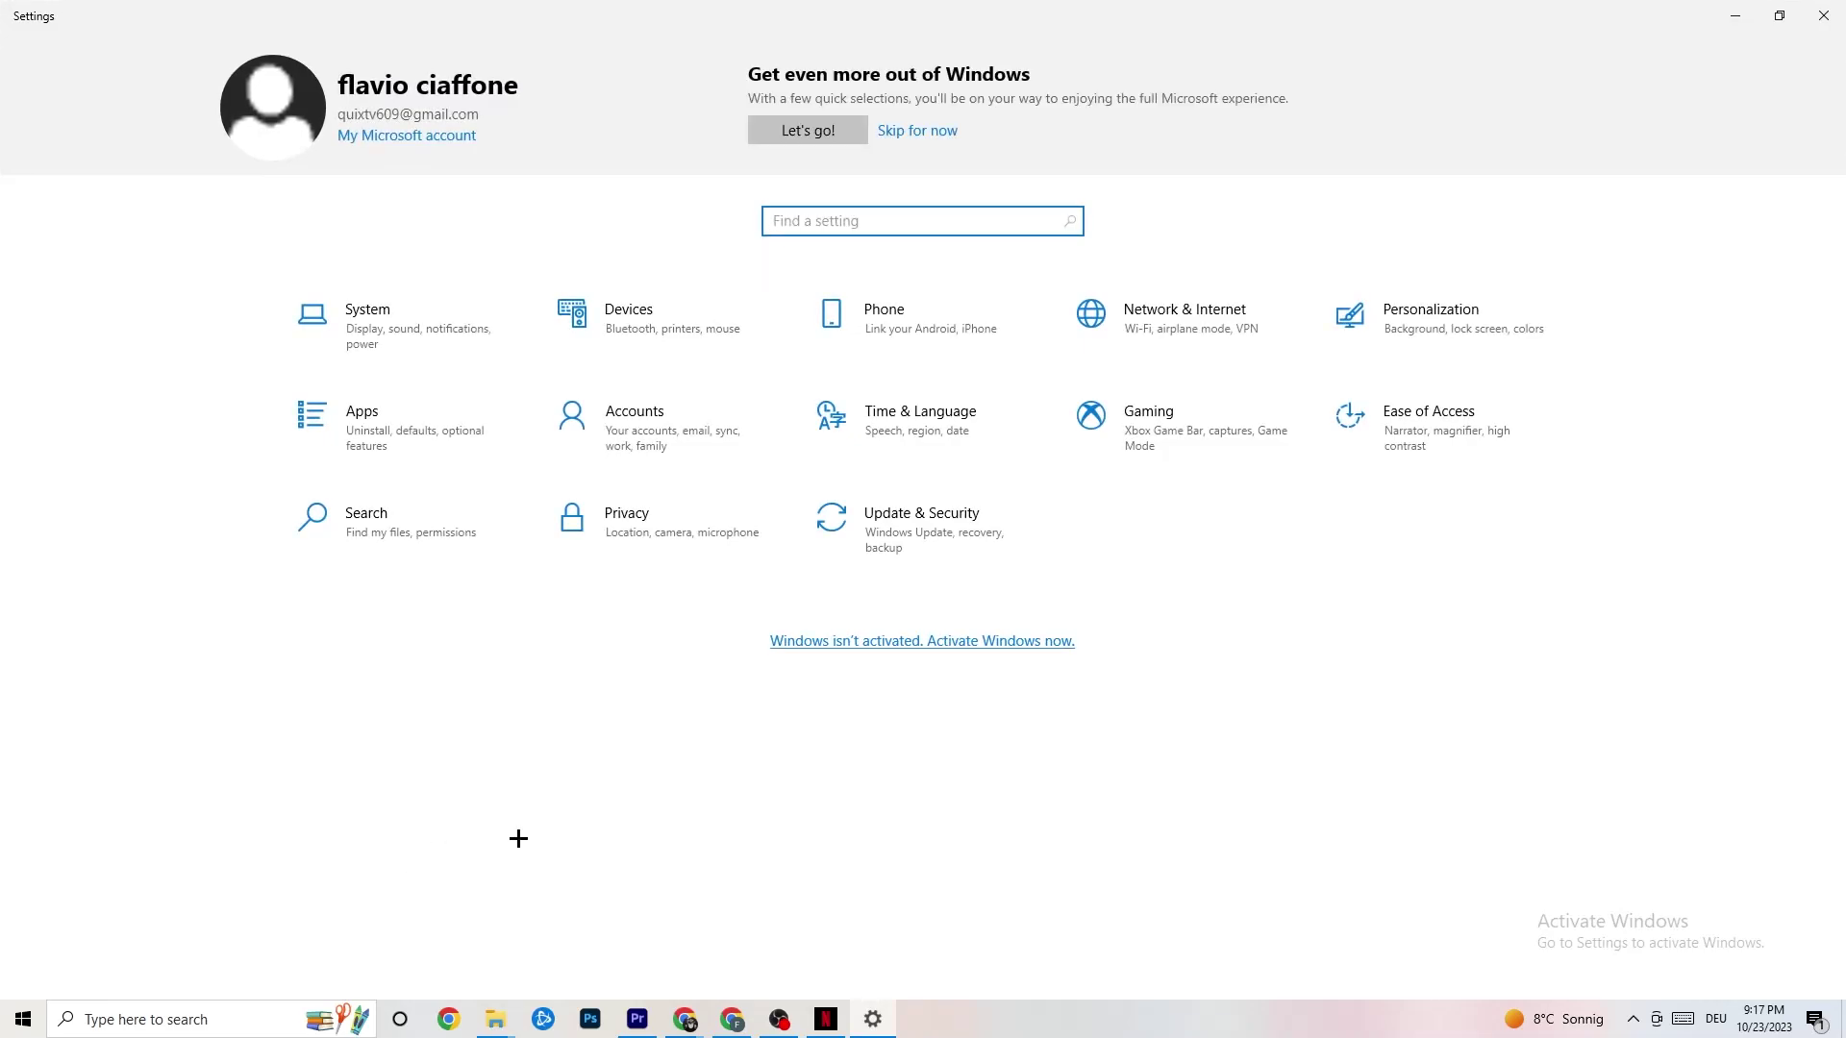
{"action": "left_click", "coordinate": [398, 331]}
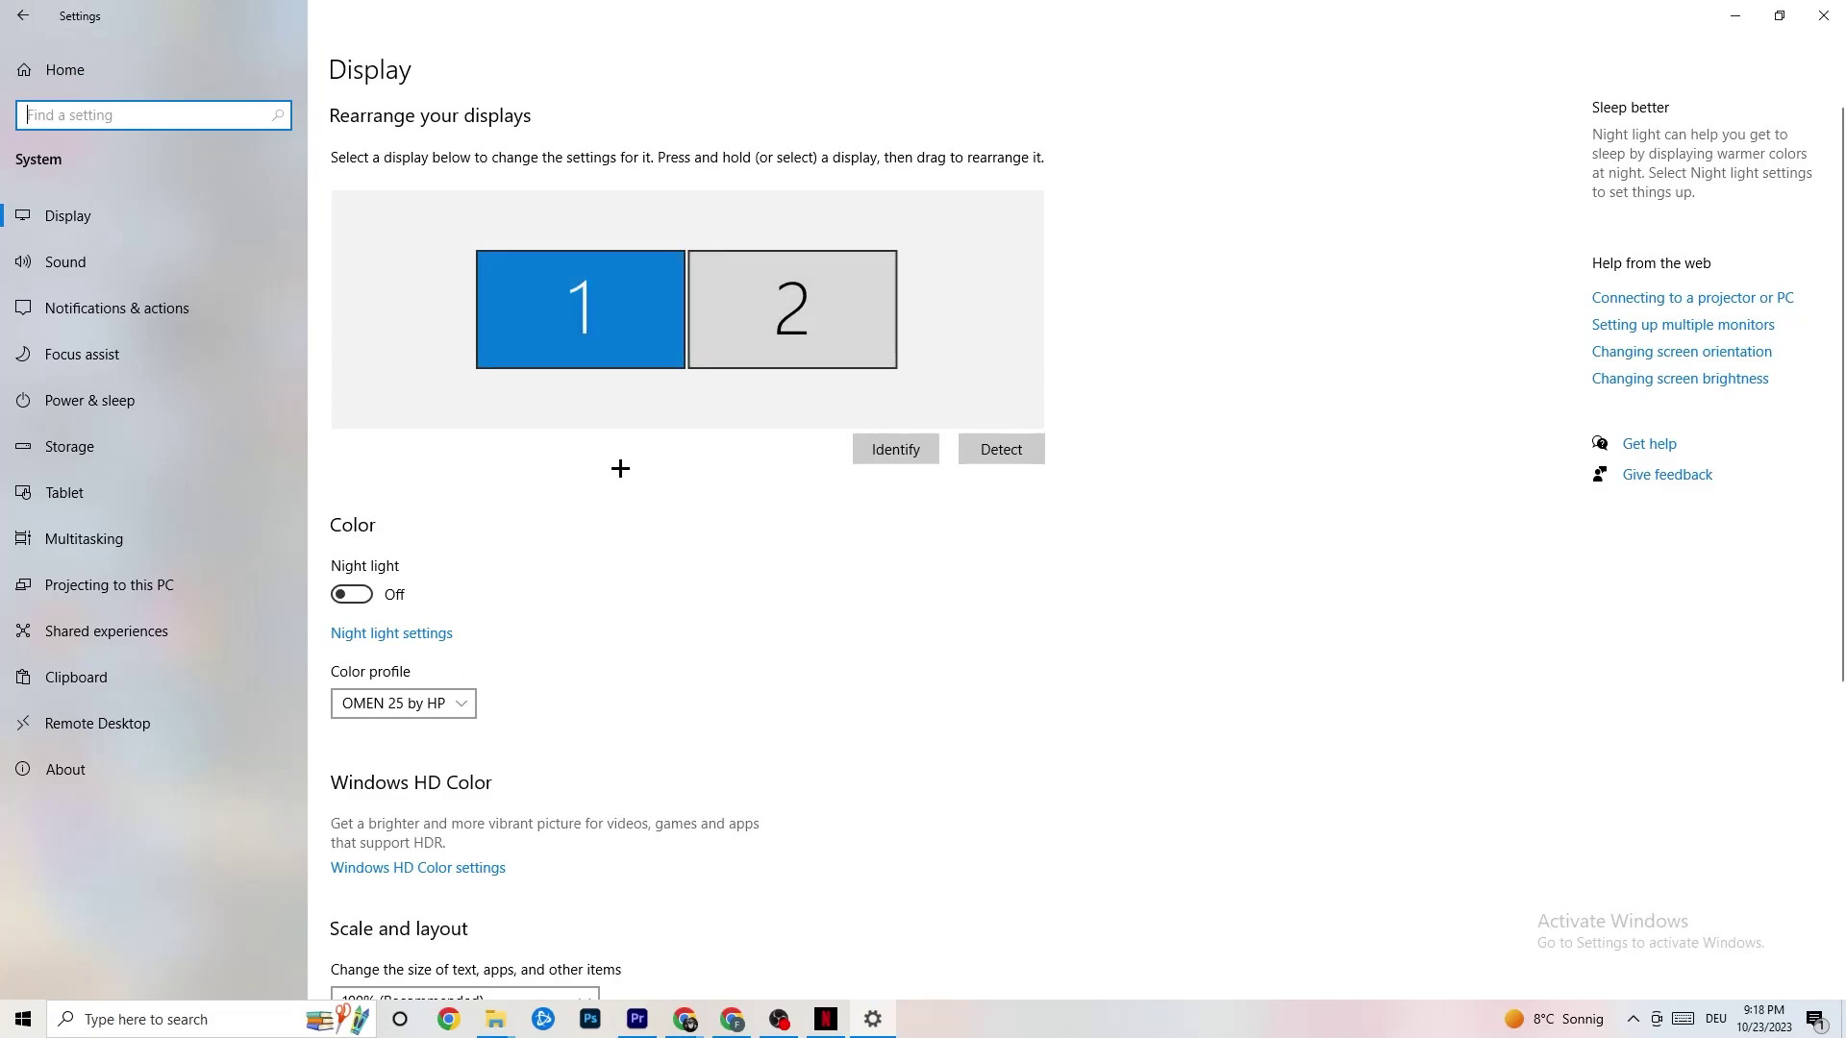
{"action": "scroll", "coordinate": [599, 399], "scroll_direction": "down", "scroll_amount": 4}
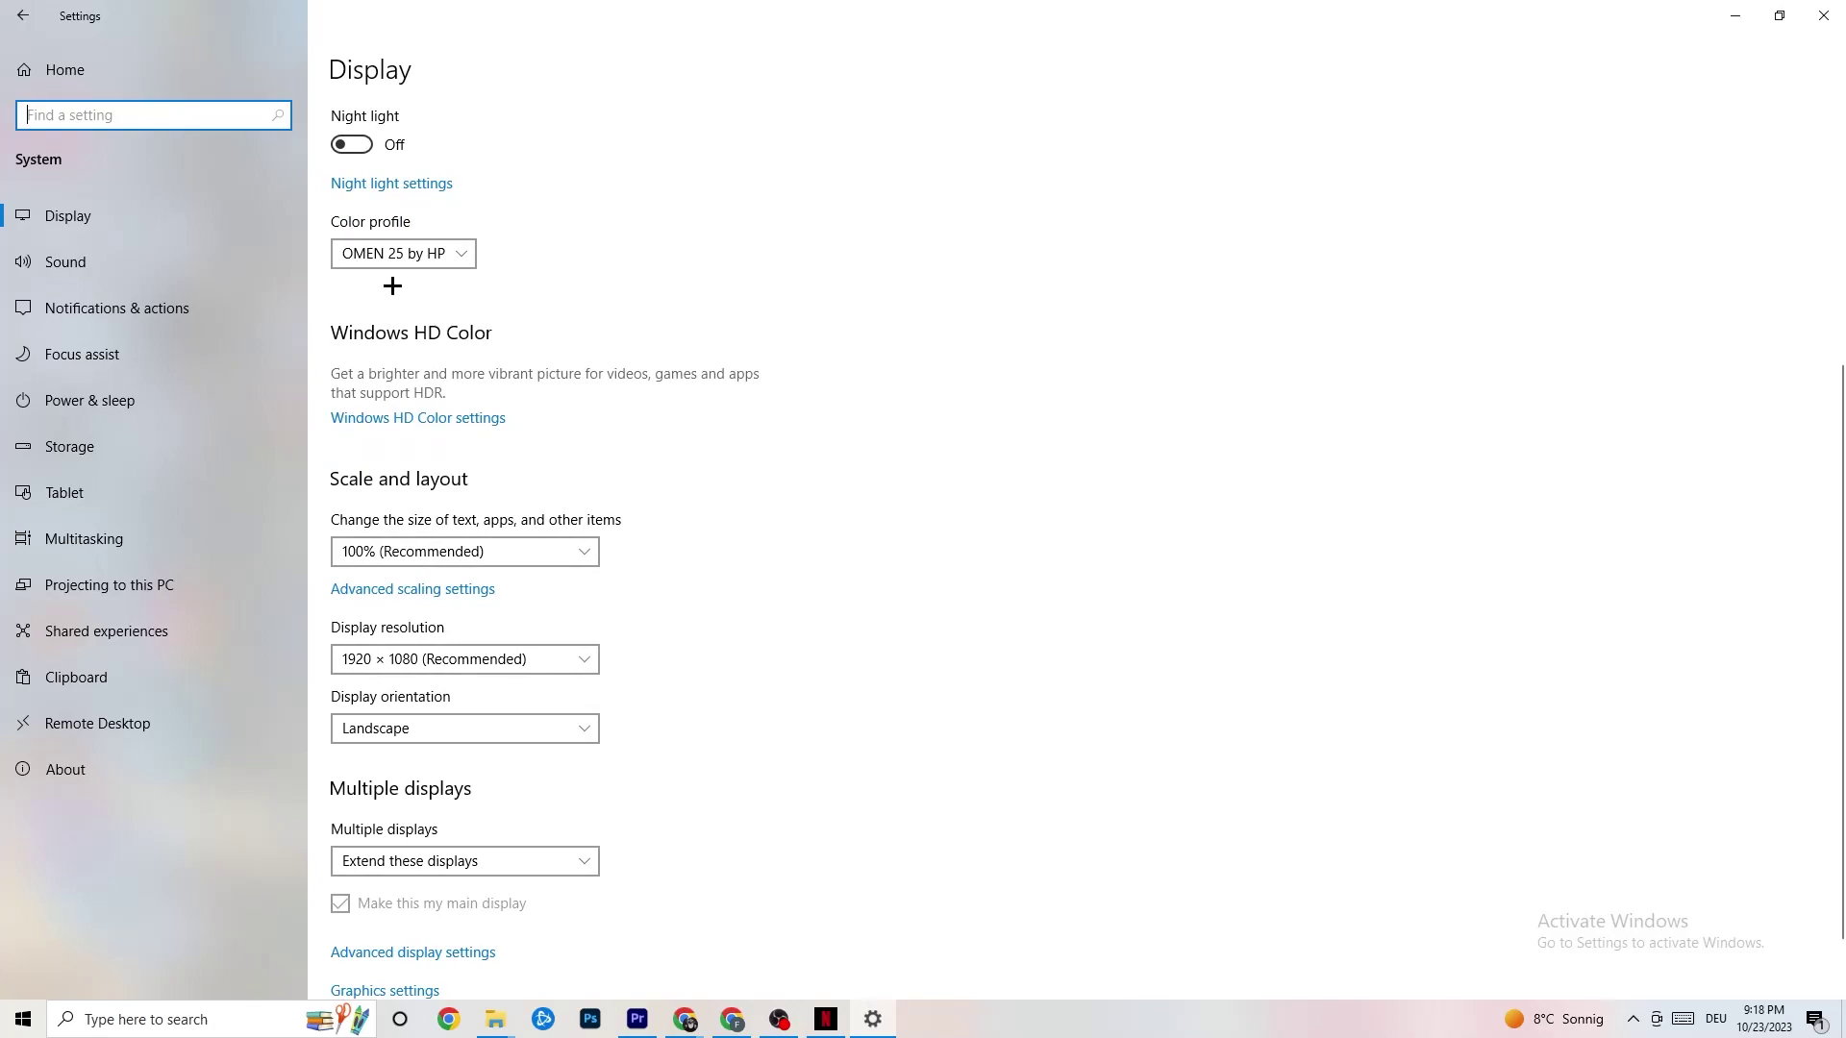
{"action": "left_click", "coordinate": [412, 252]}
{"action": "left_click", "coordinate": [497, 255]}
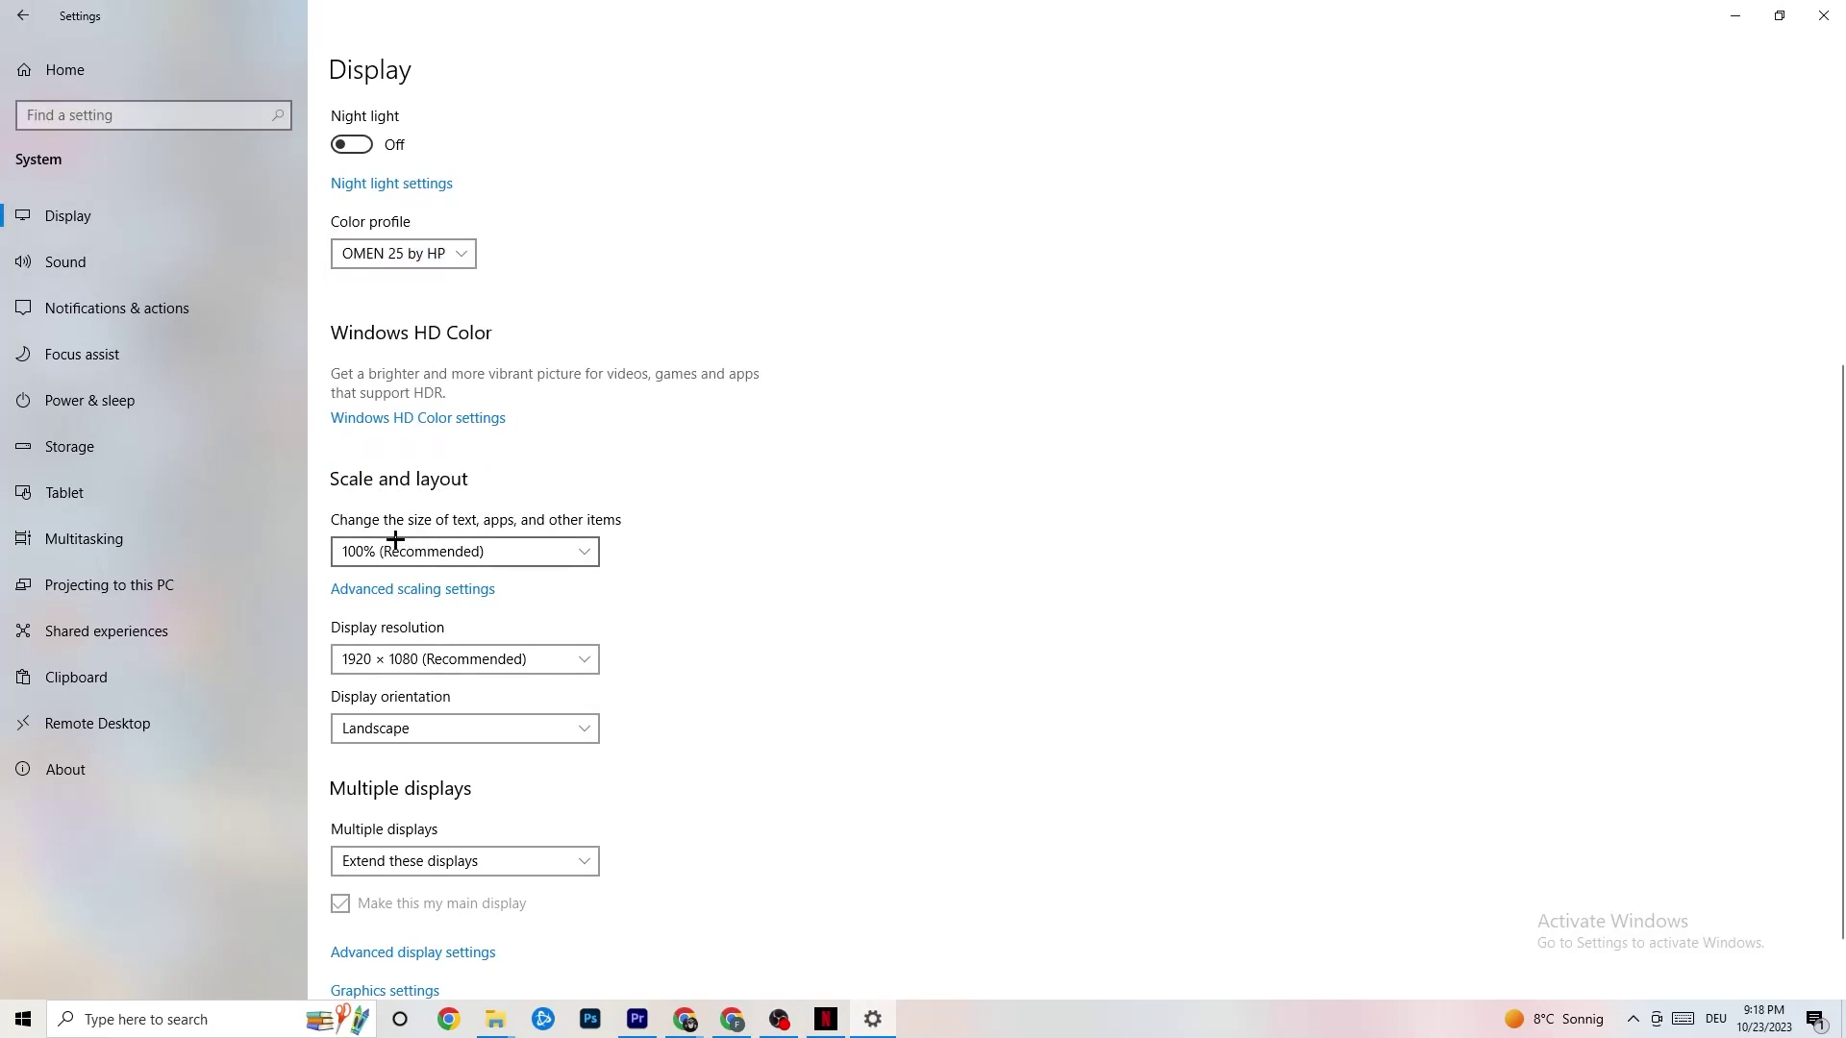
- Review the available text and app scaling options and the display resolution choices
{"action": "left_click", "coordinate": [567, 551]}
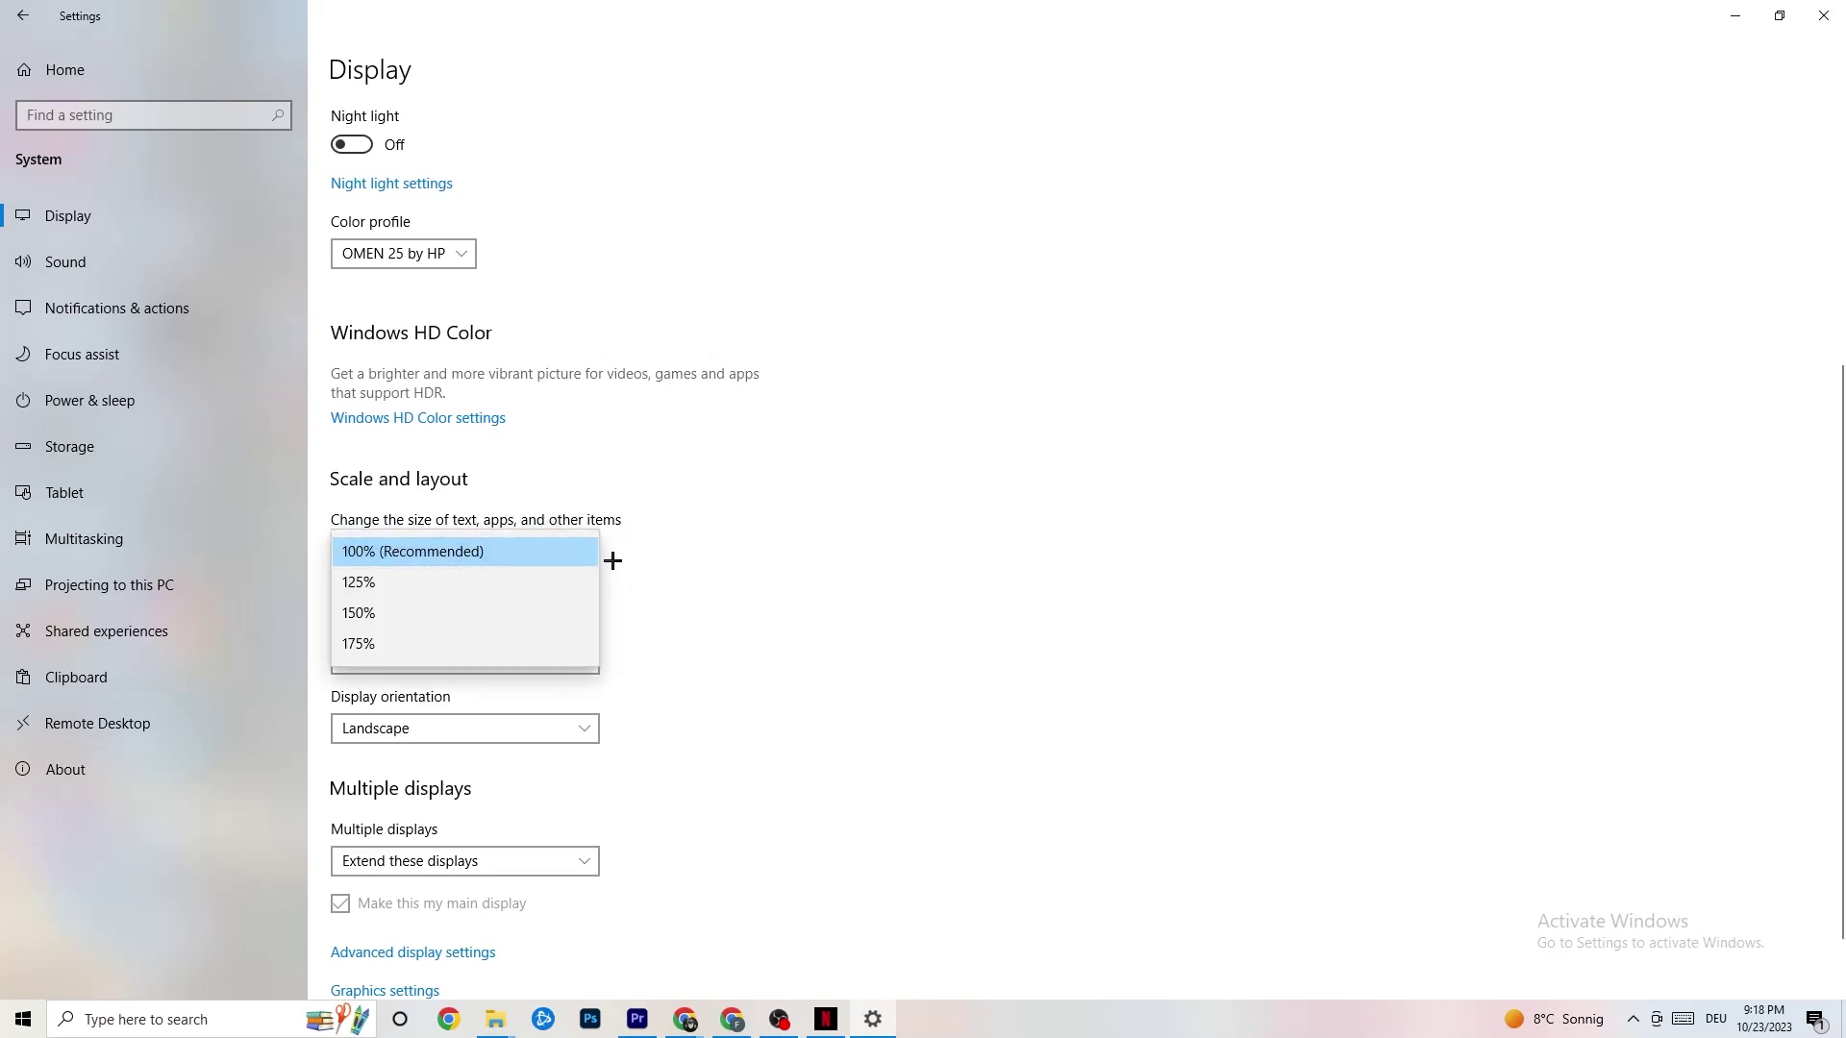
{"action": "left_click", "coordinate": [790, 473]}
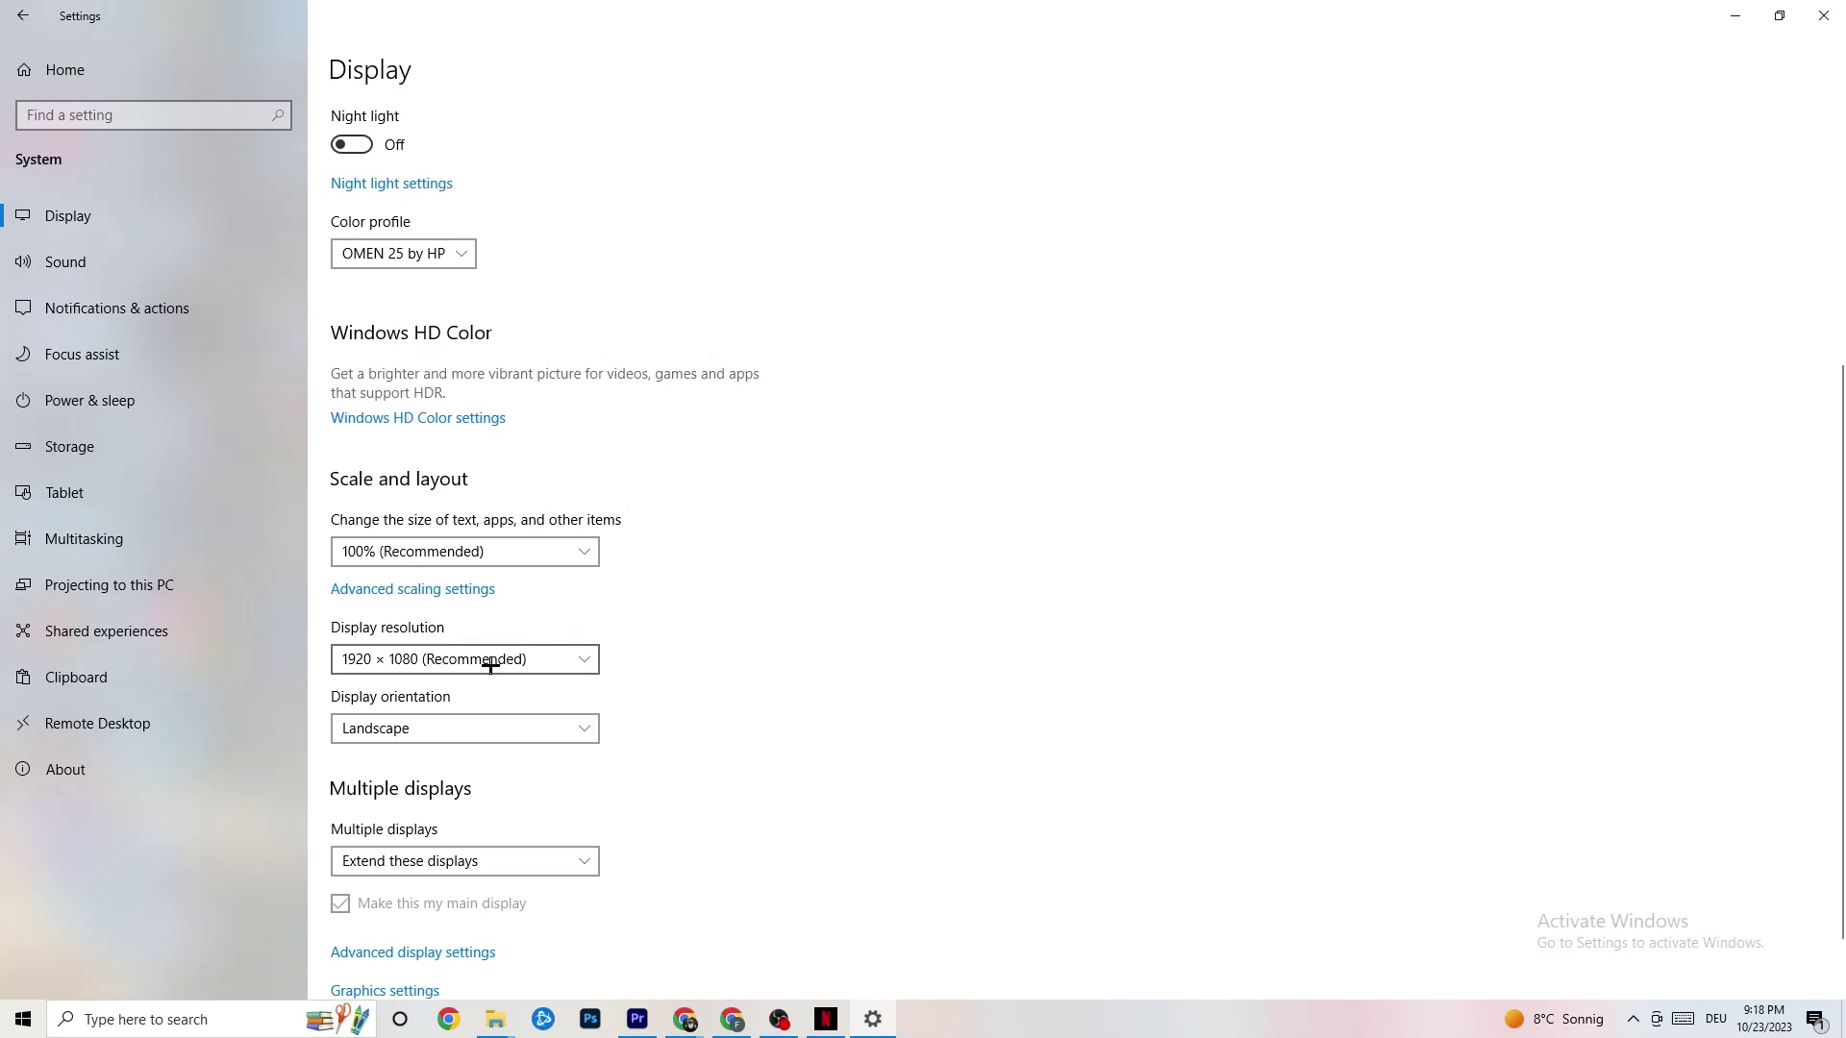
{"action": "left_click", "coordinate": [596, 658]}
{"action": "left_click", "coordinate": [798, 601]}
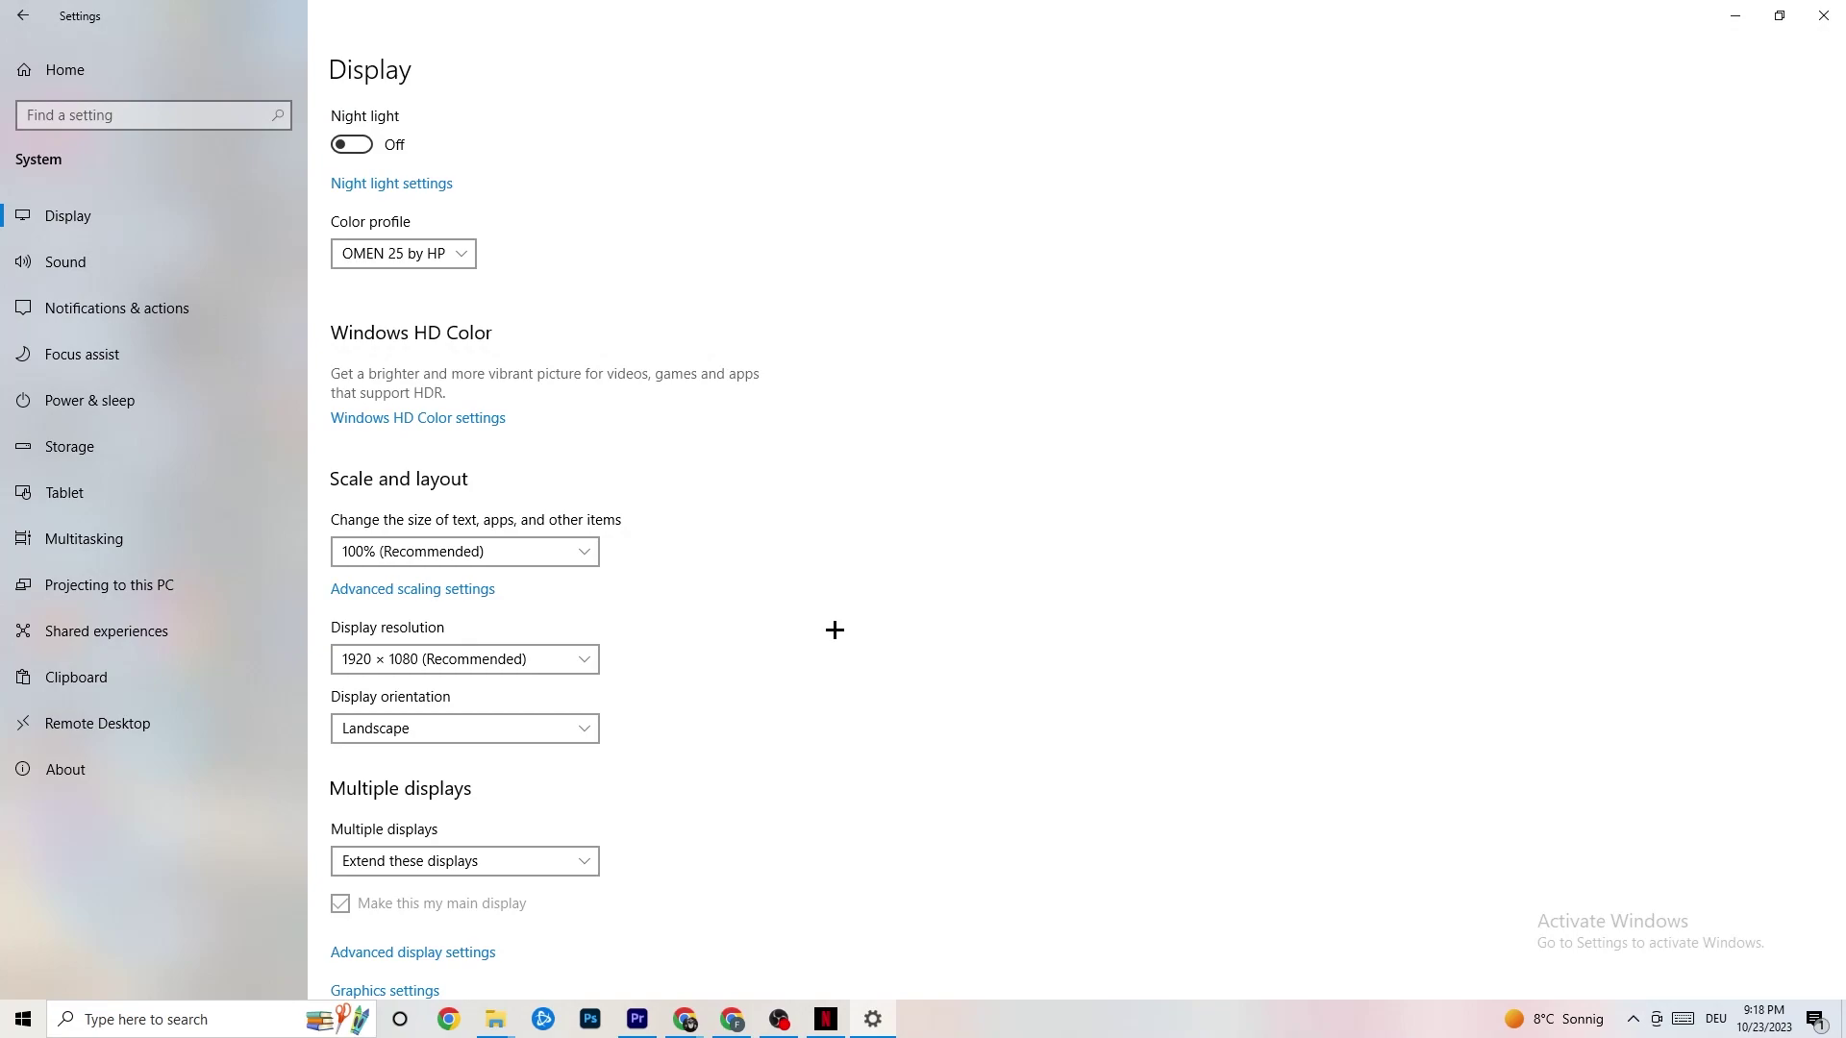
{"action": "left_click", "coordinate": [605, 660]}
{"action": "left_click", "coordinate": [767, 619]}
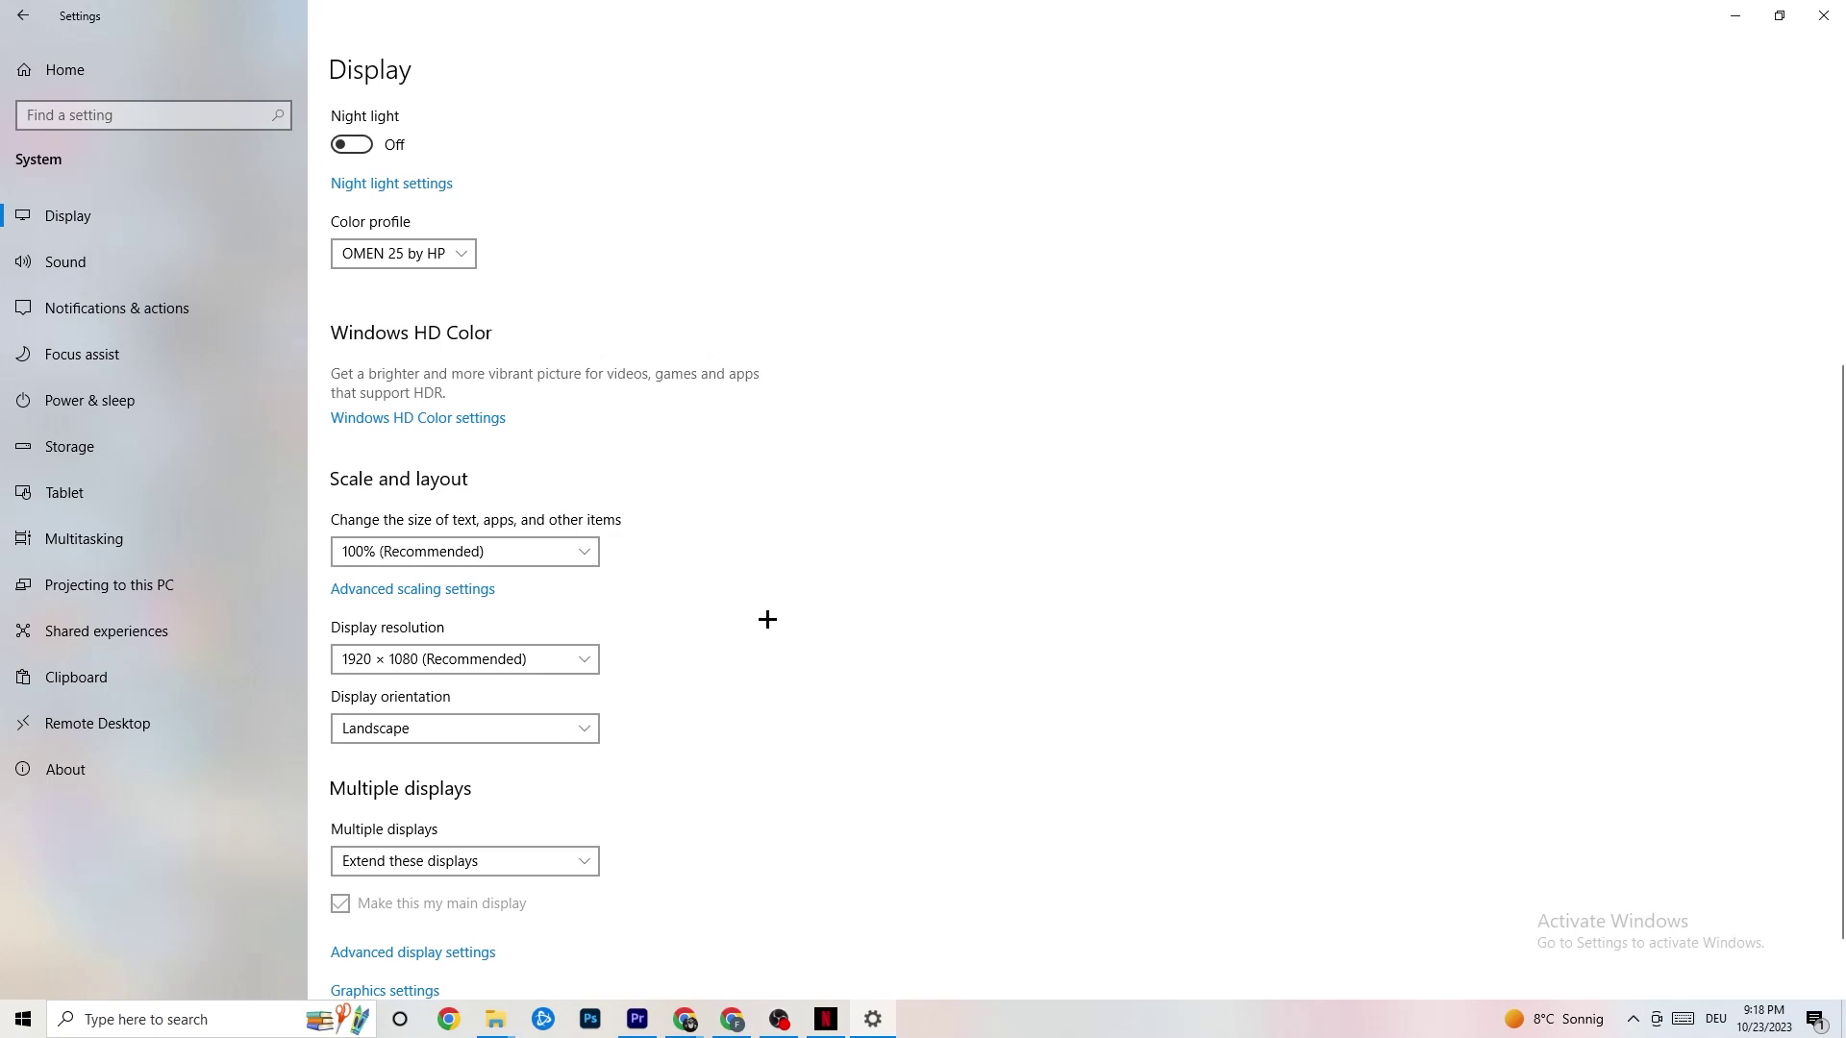
- Open the Storage Sense configuration and review the recycle bin deletion and run frequency options
{"action": "left_click", "coordinate": [121, 461]}
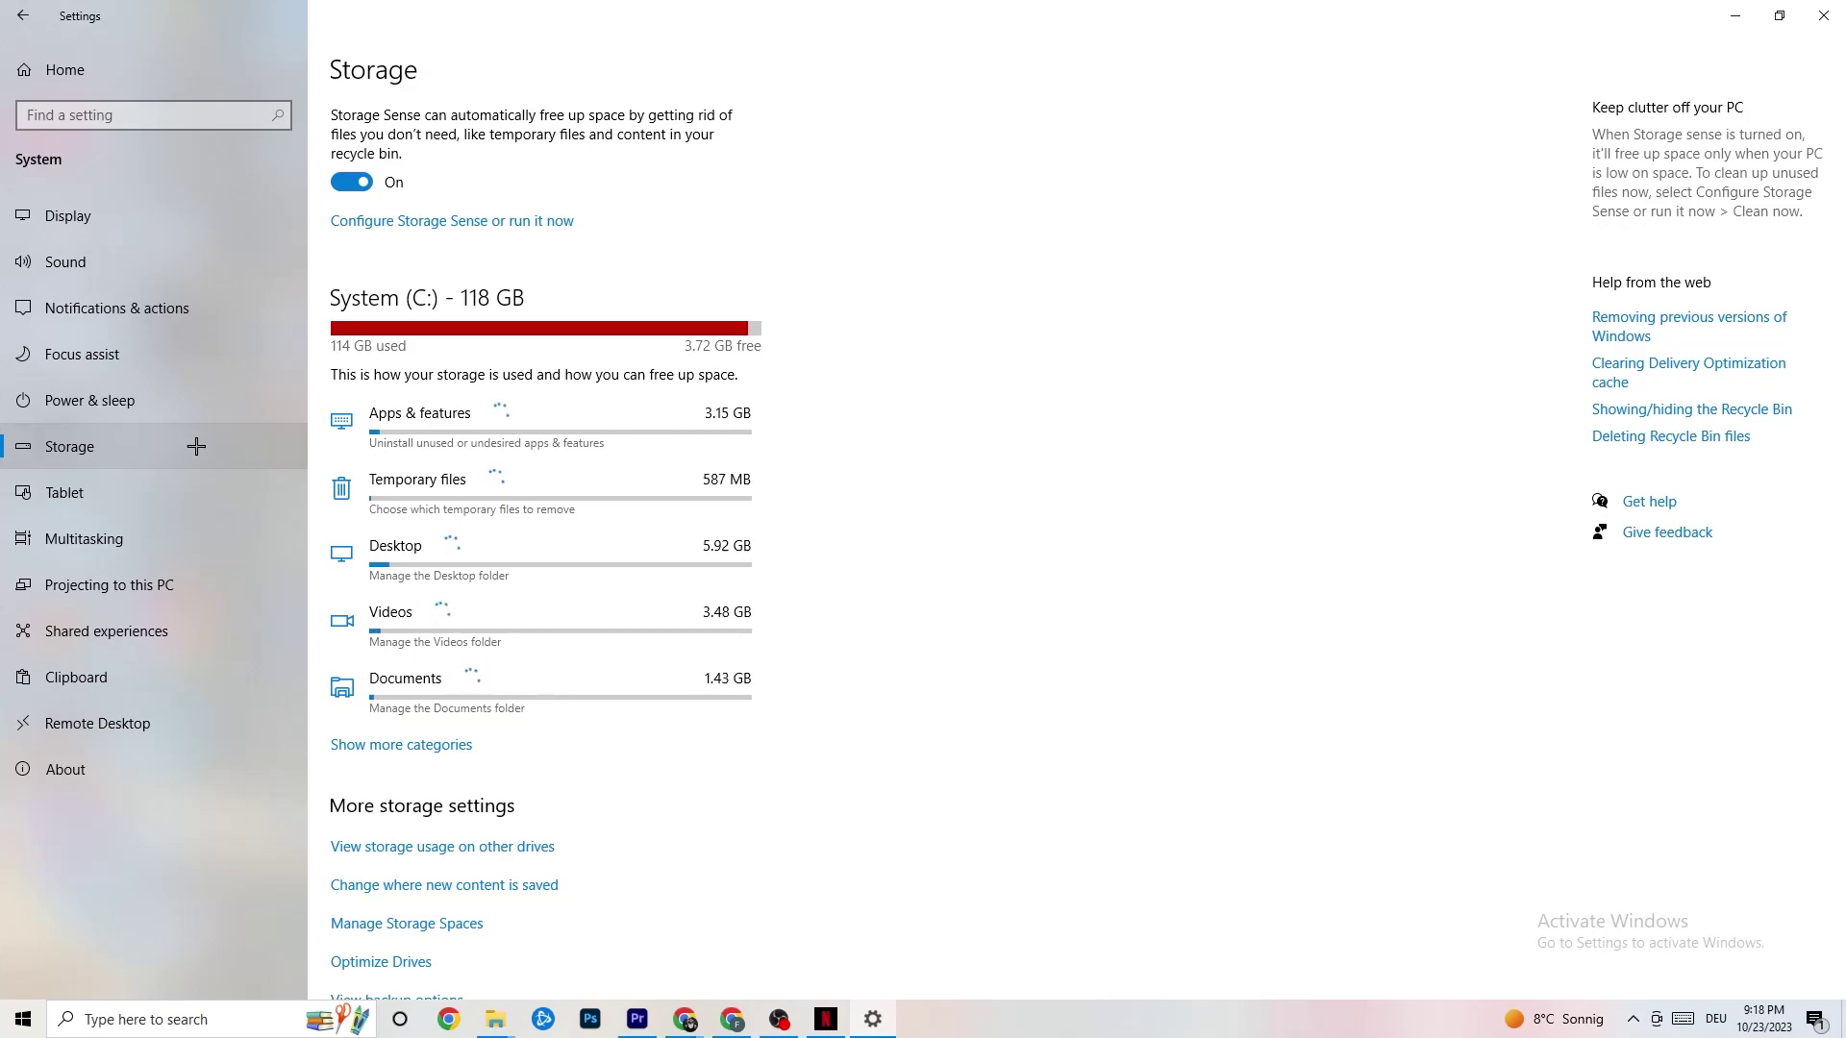
{"action": "left_click", "coordinate": [532, 223]}
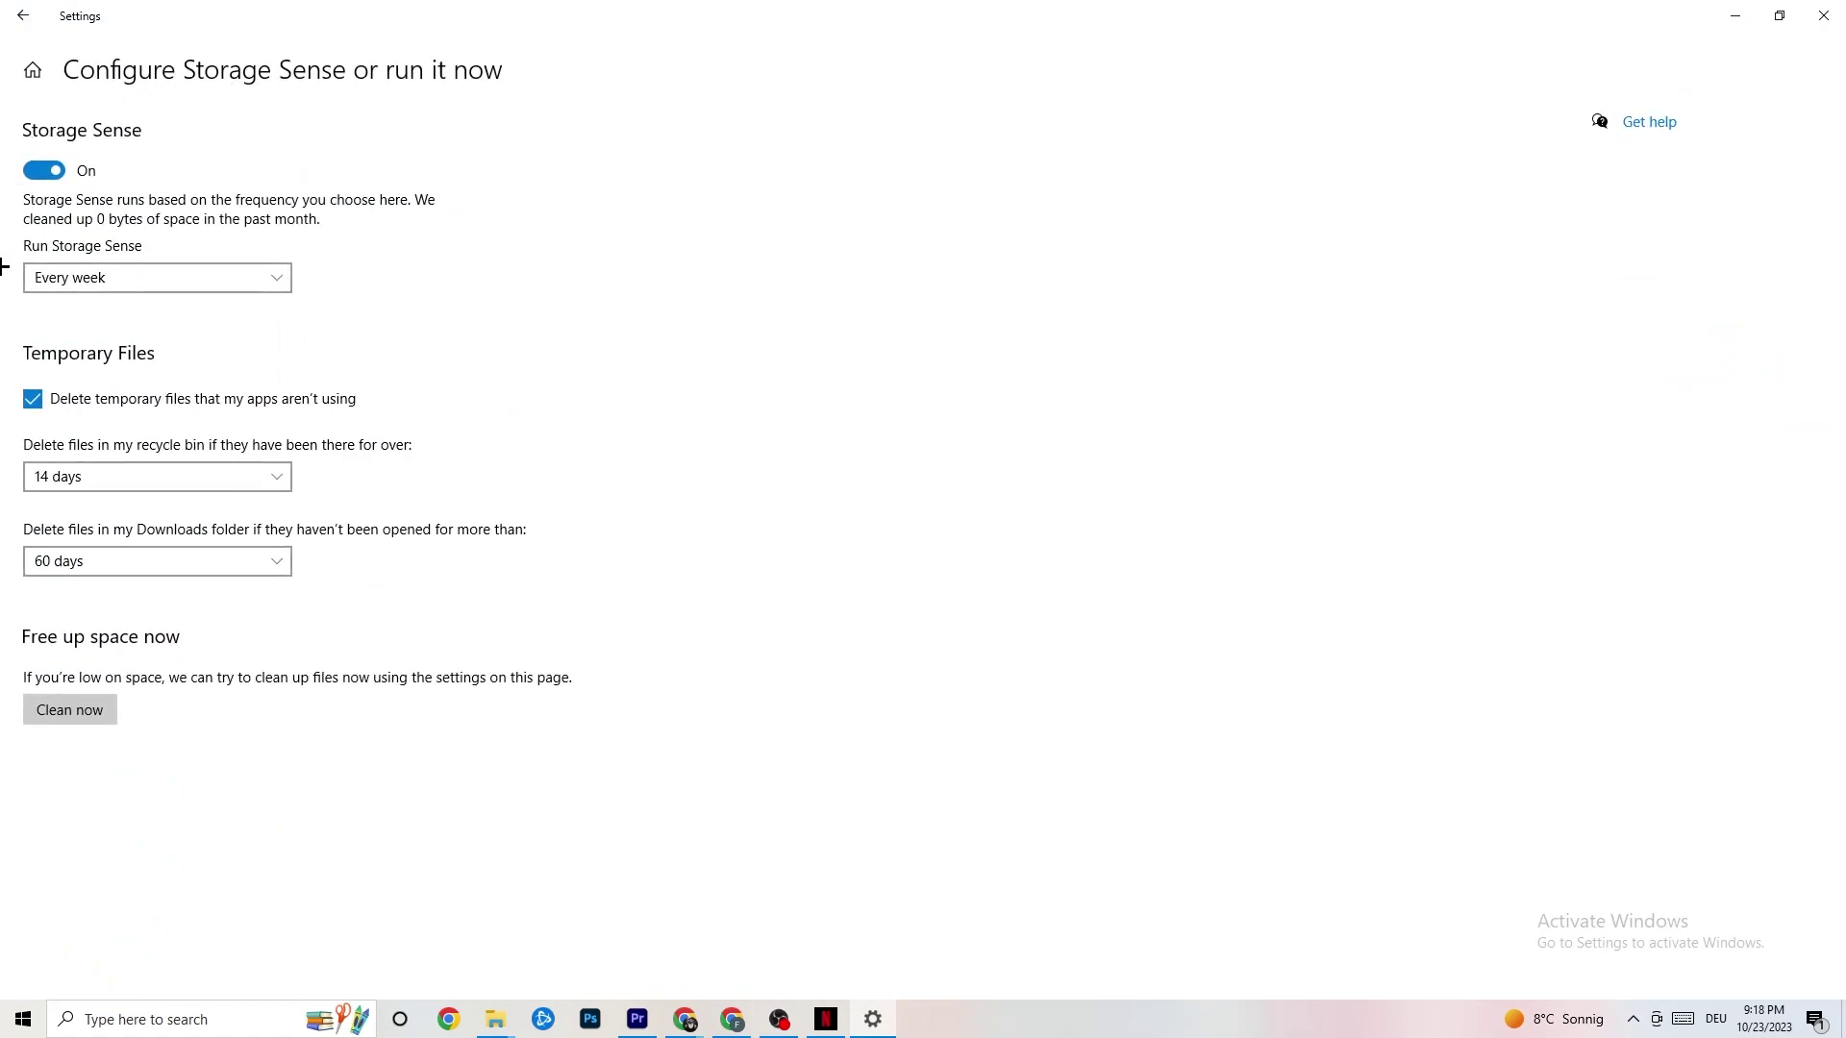
{"action": "left_click", "coordinate": [193, 474]}
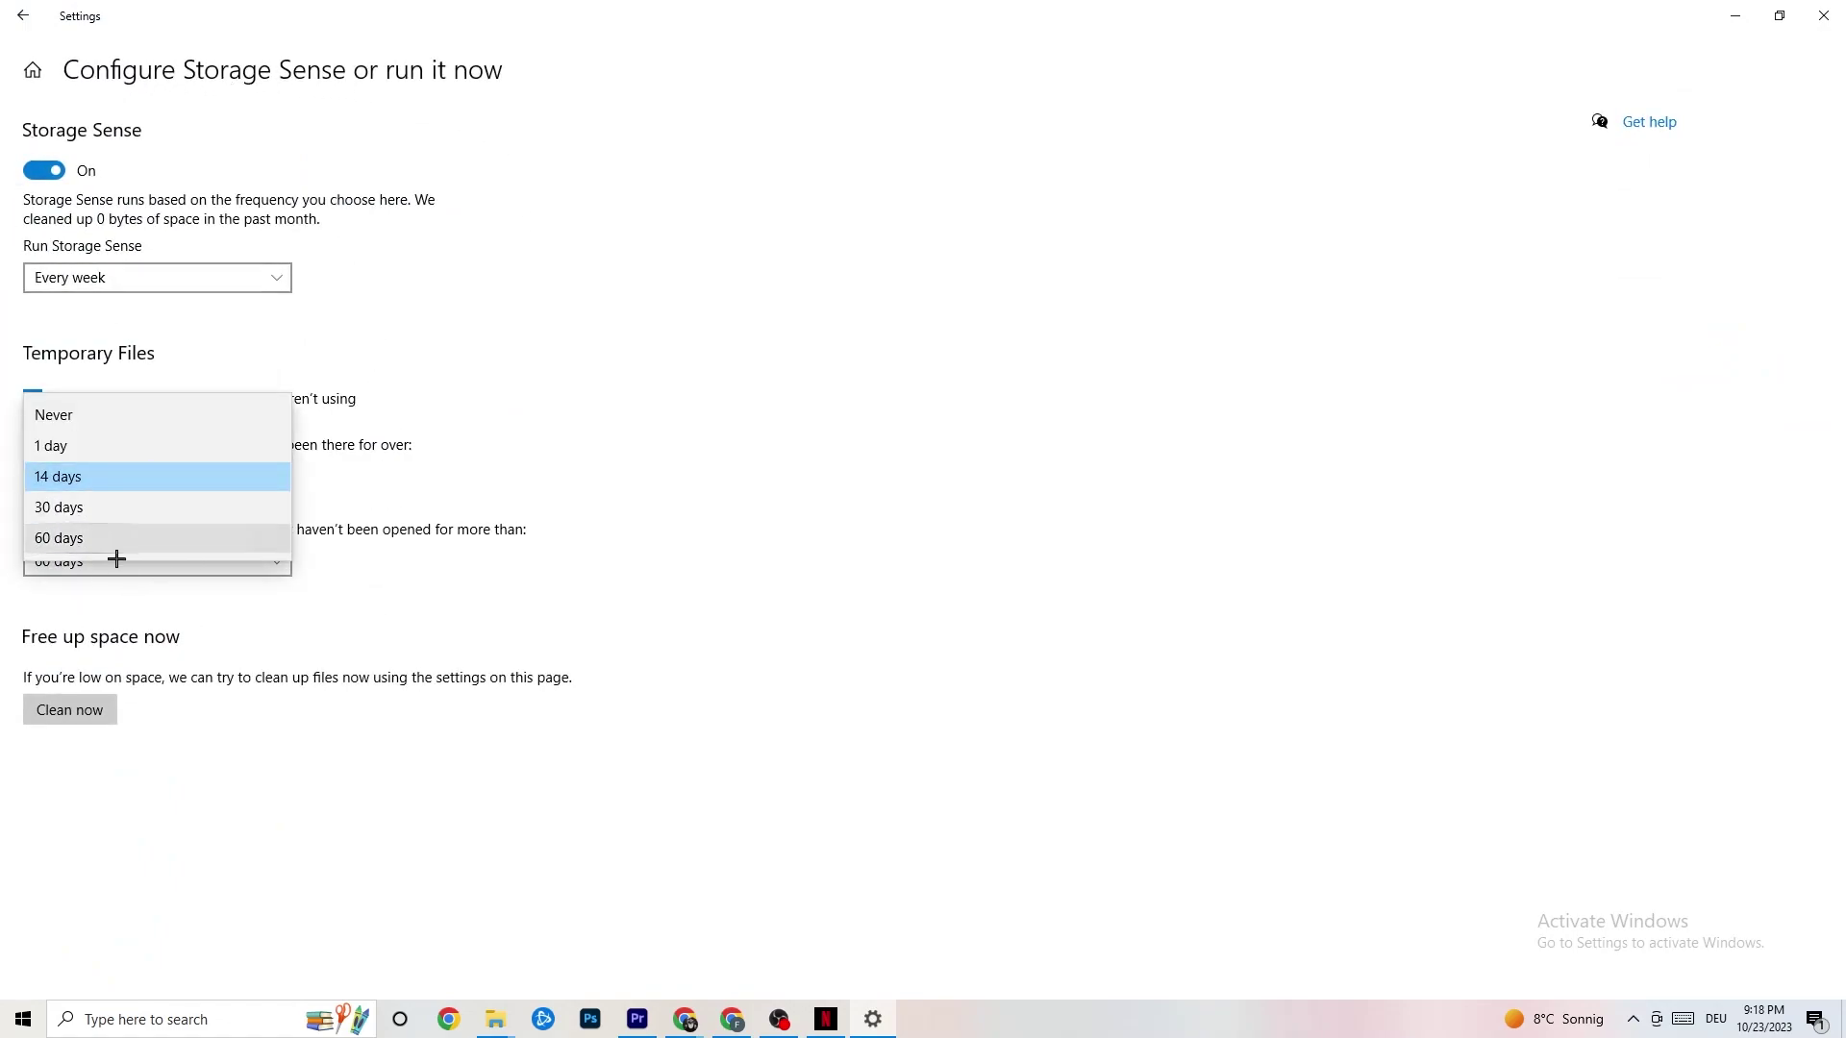
{"action": "left_click", "coordinate": [321, 379]}
{"action": "left_click", "coordinate": [175, 281]}
{"action": "left_click", "coordinate": [185, 276]}
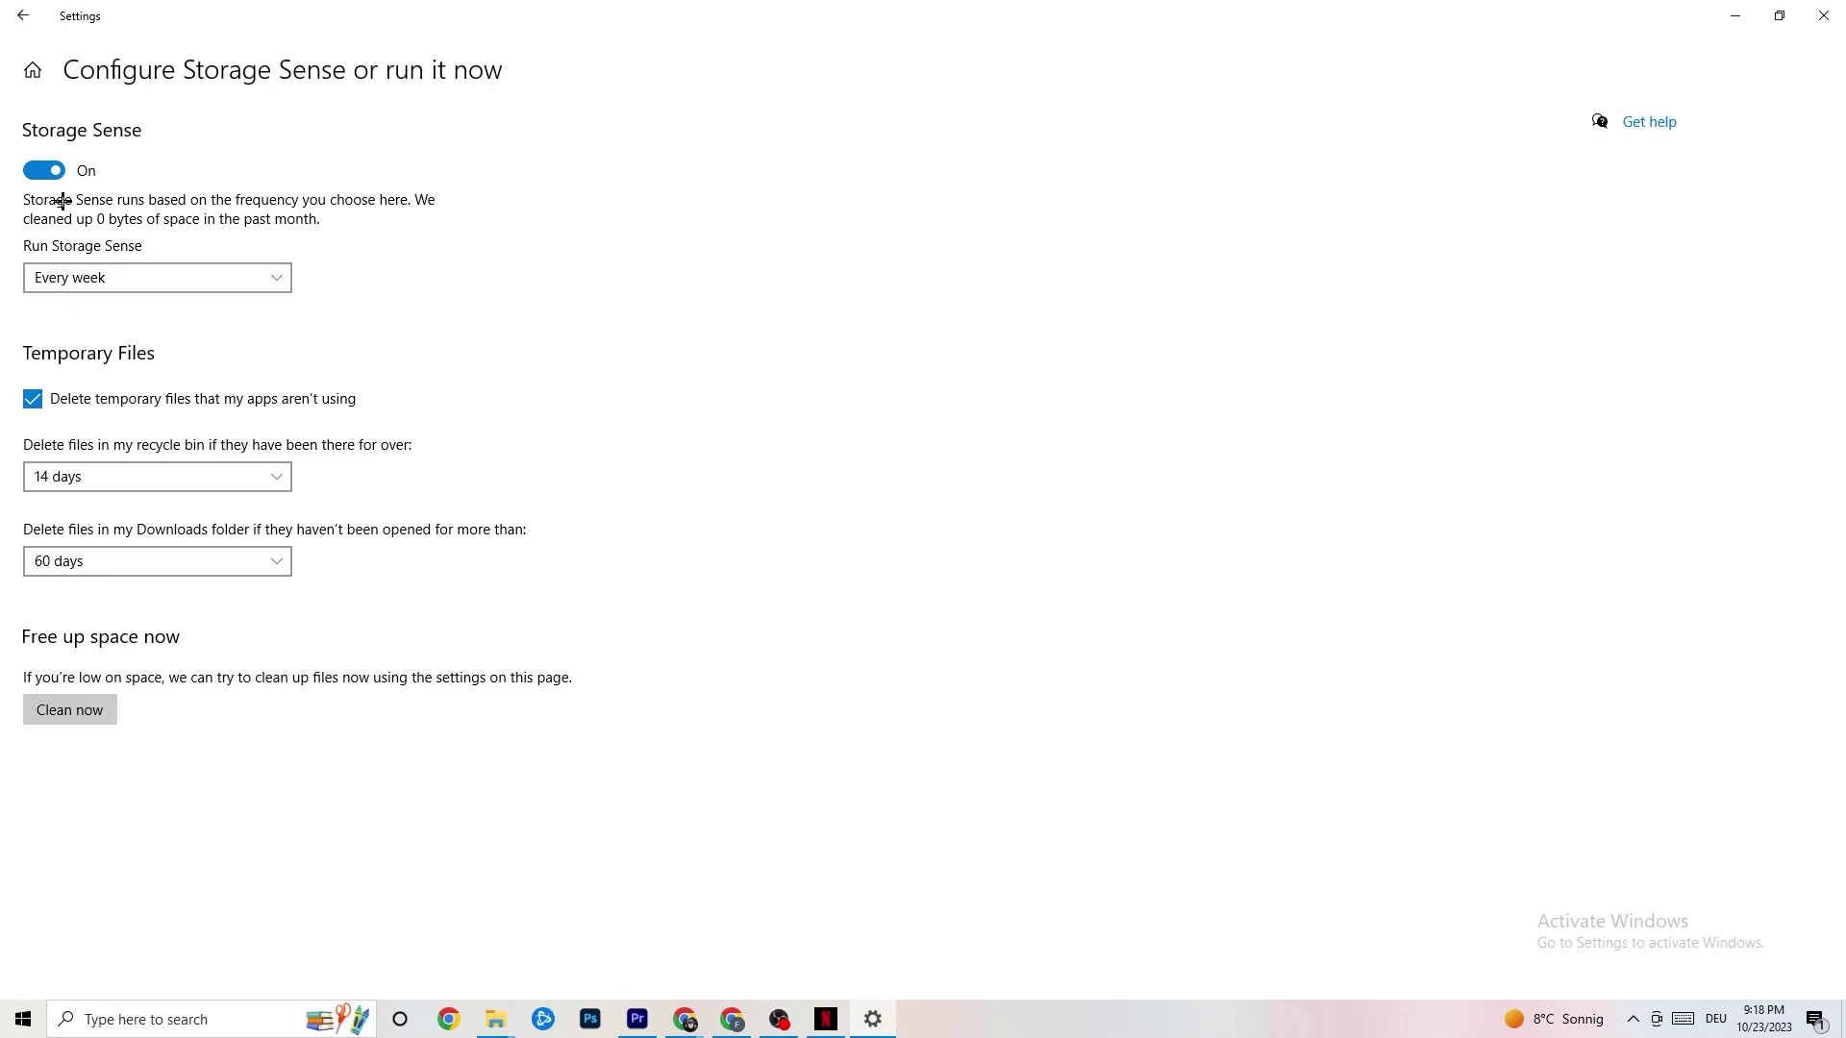
- Go to the Power & sleep settings, look over the available power plans, and close Power Options
{"action": "left_click", "coordinate": [17, 8]}
{"action": "left_click", "coordinate": [17, 8]}
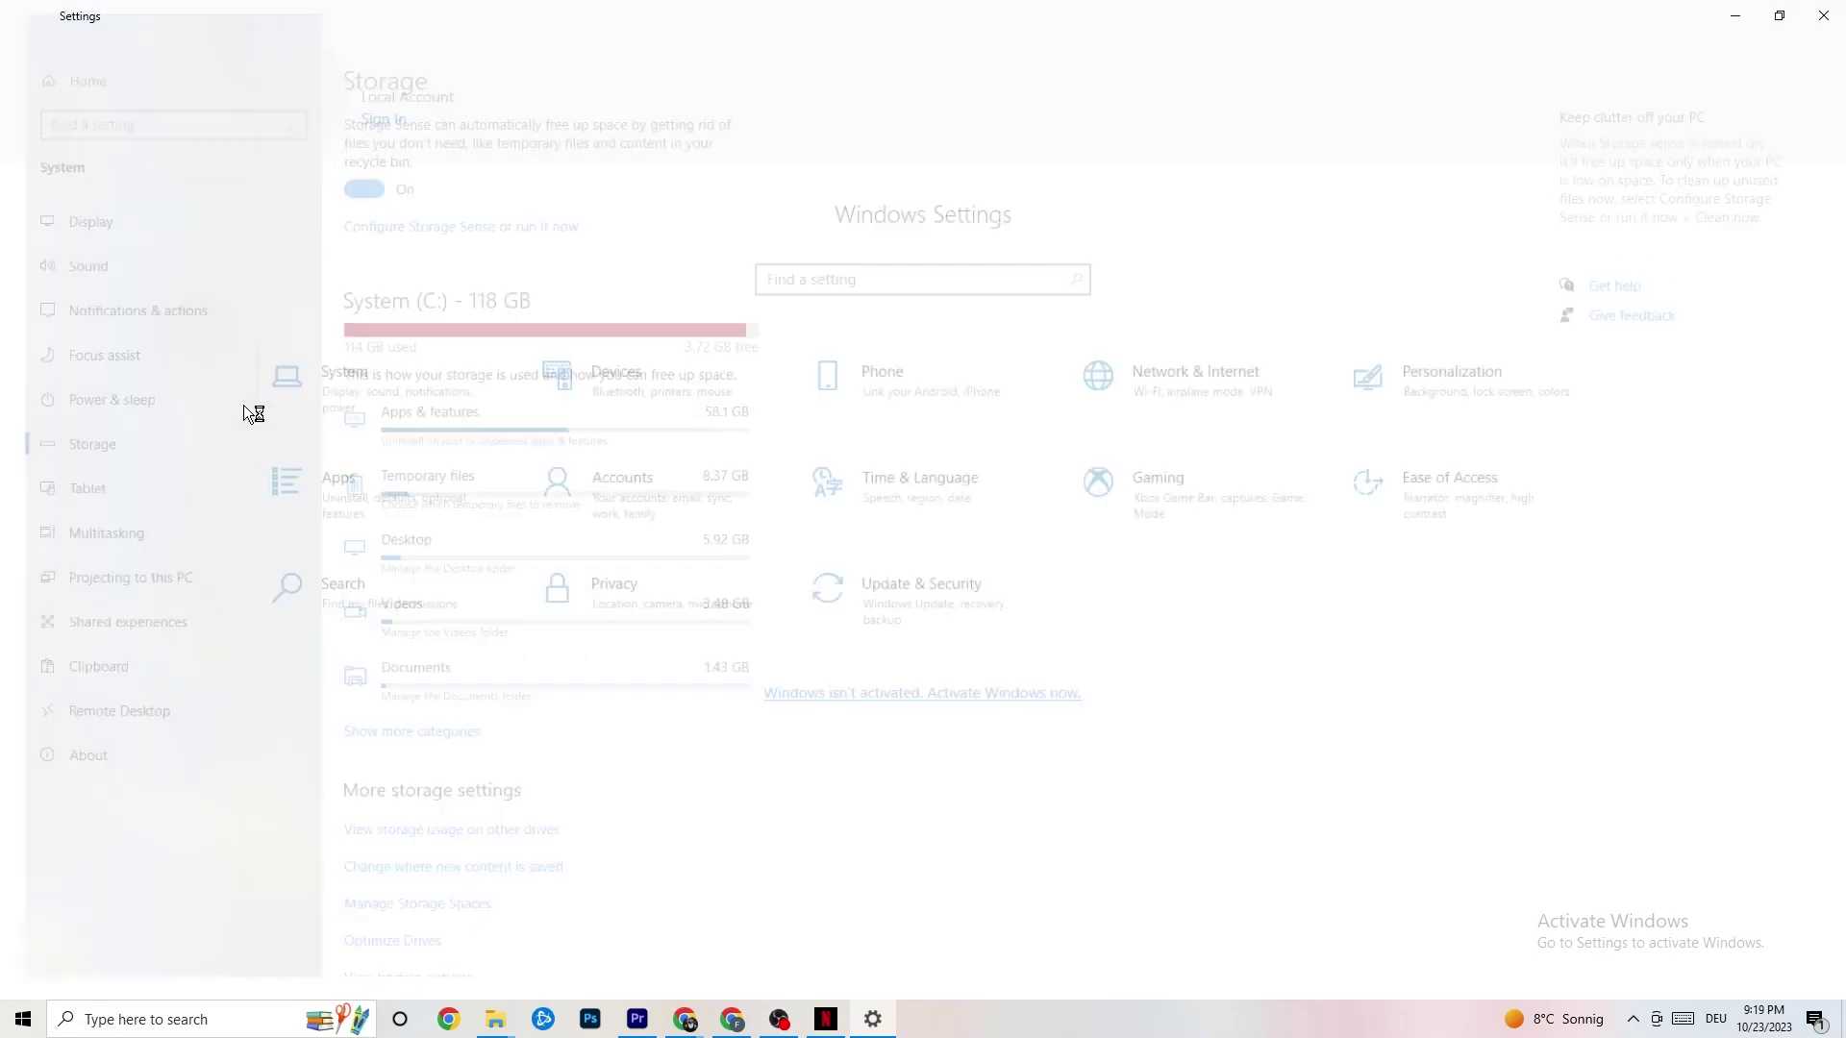
{"action": "left_click", "coordinate": [433, 308]}
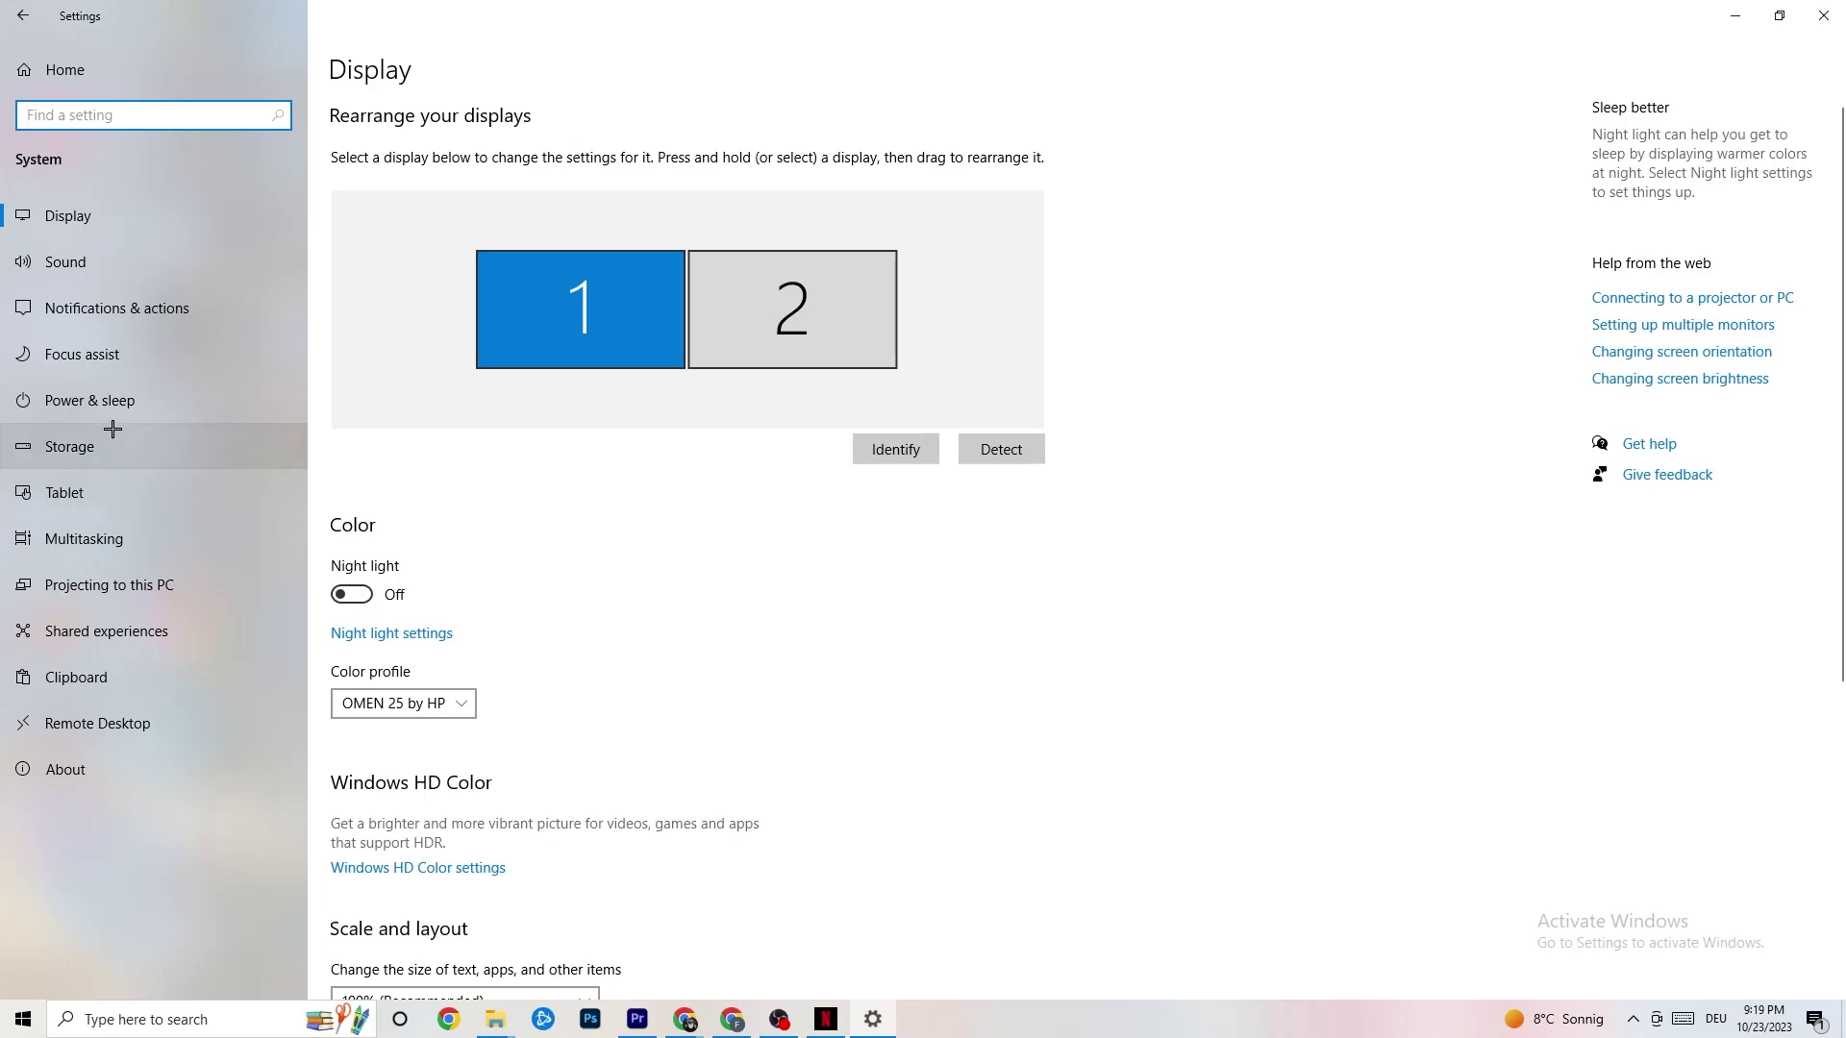
{"action": "left_click", "coordinate": [64, 394]}
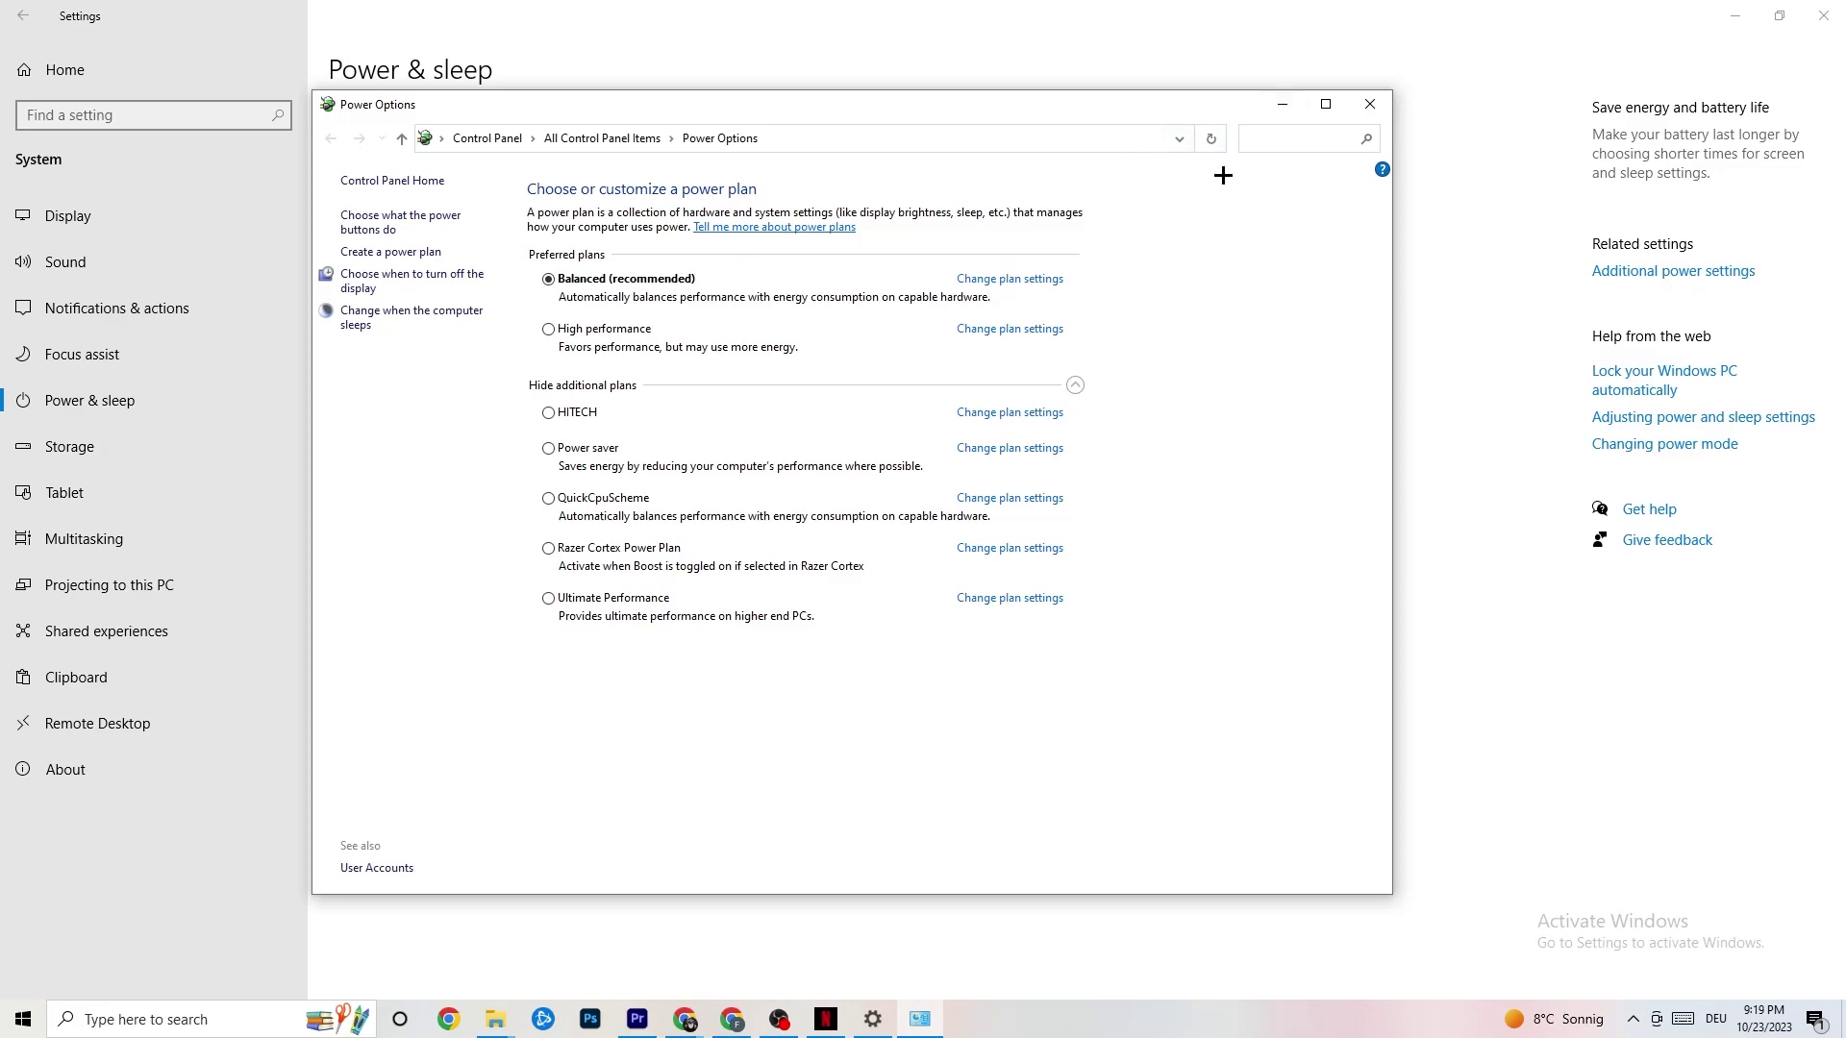
{"action": "left_click", "coordinate": [1371, 105]}
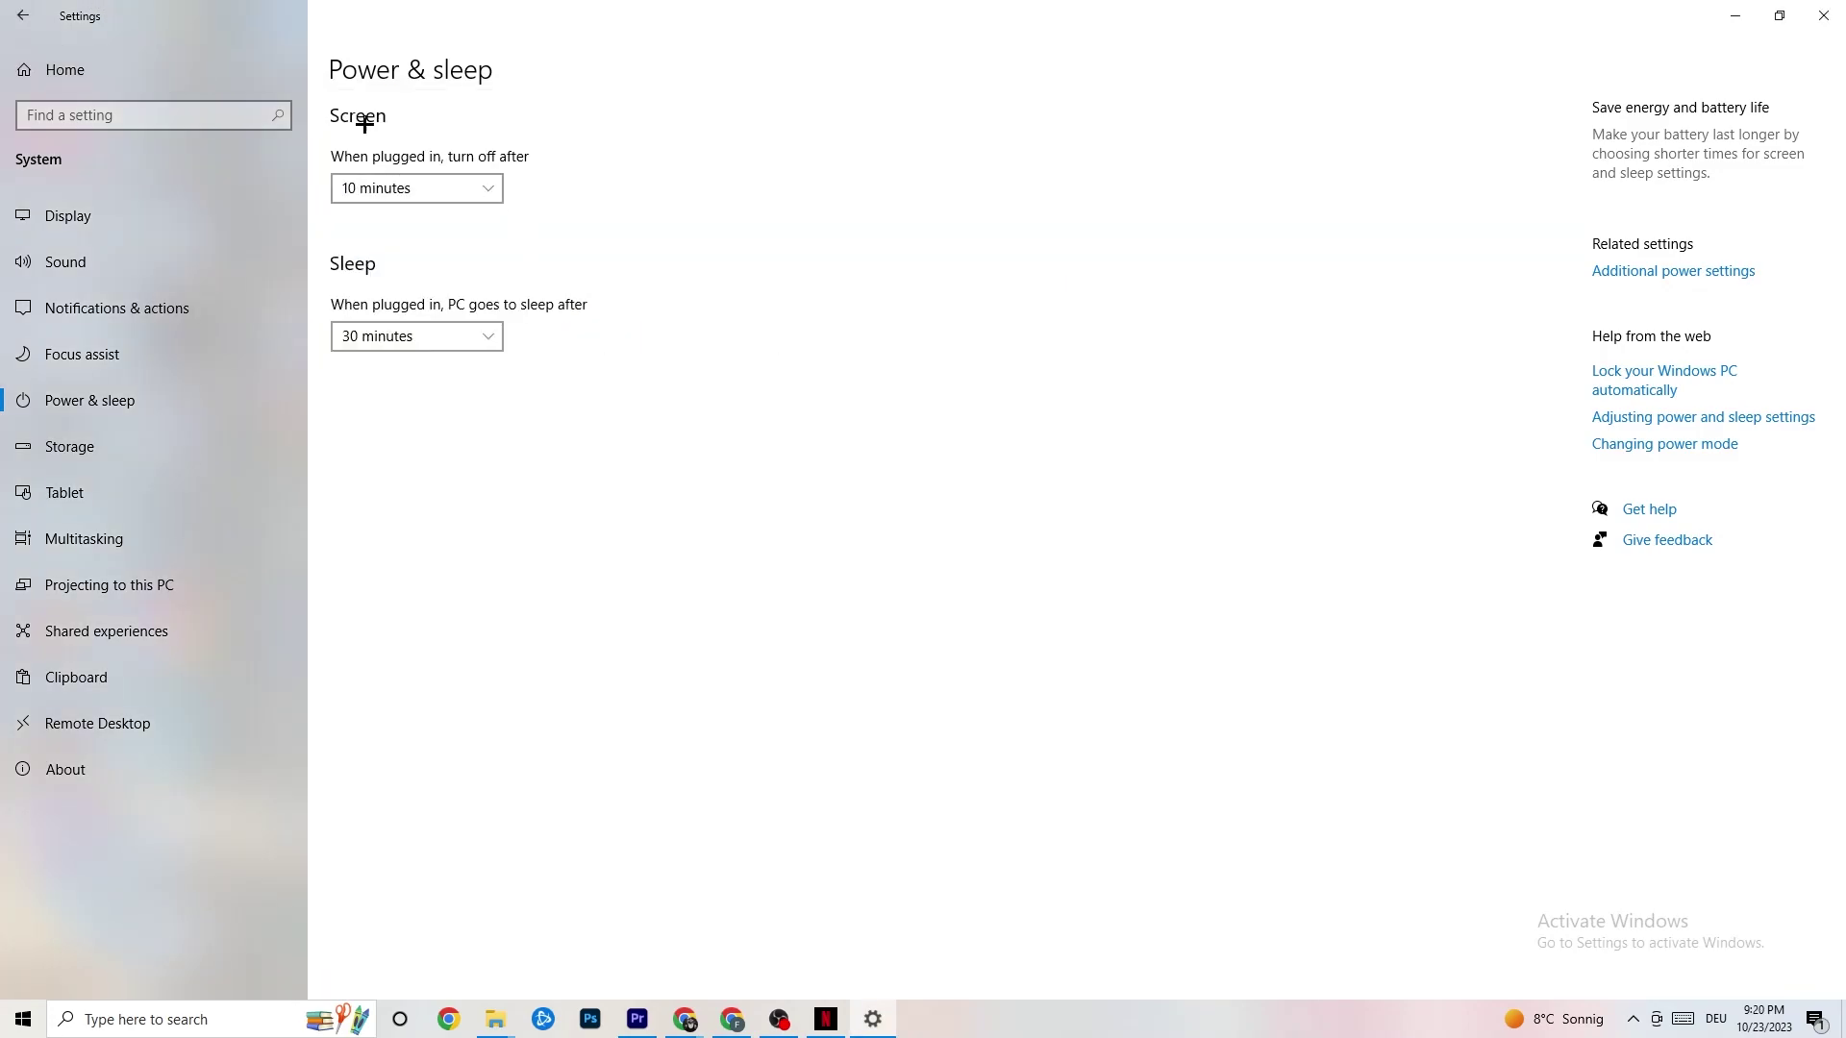
- Open the Gaming settings and review the Xbox Game Bar switch and its keyboard shortcuts
{"action": "left_click", "coordinate": [32, 13]}
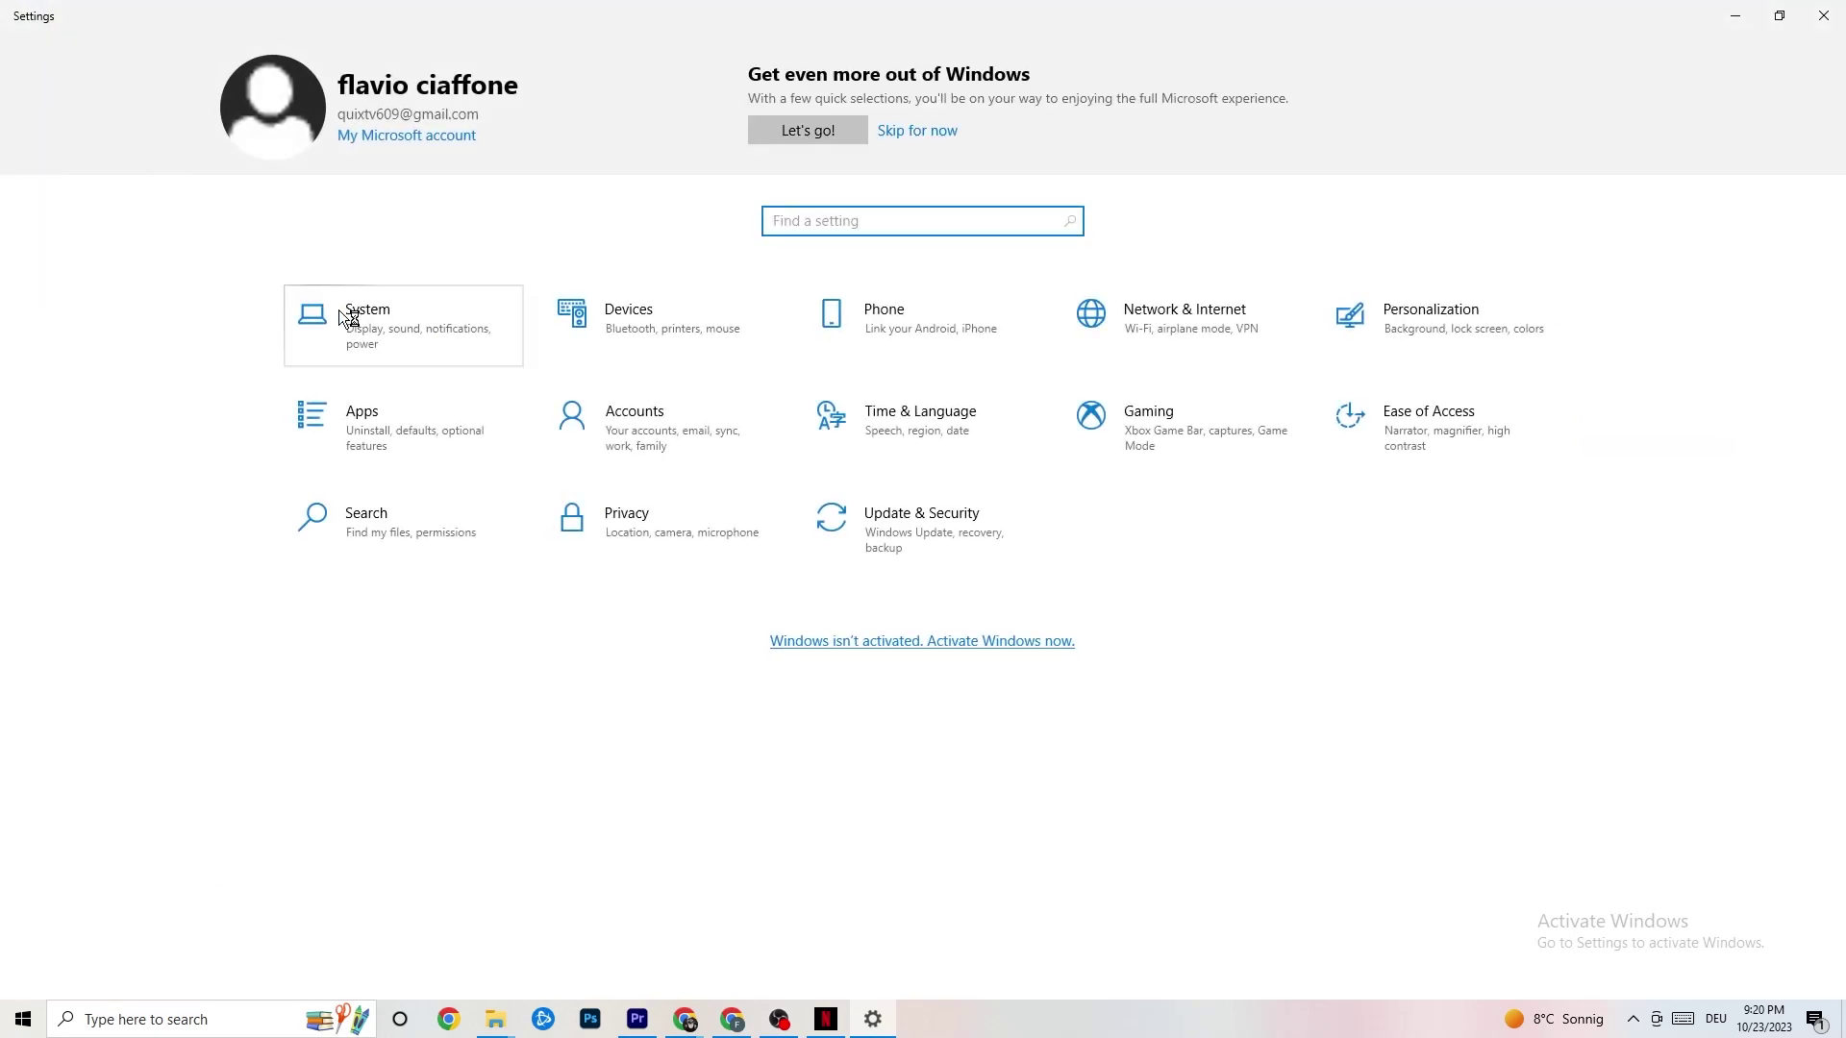
{"action": "left_click", "coordinate": [1172, 451]}
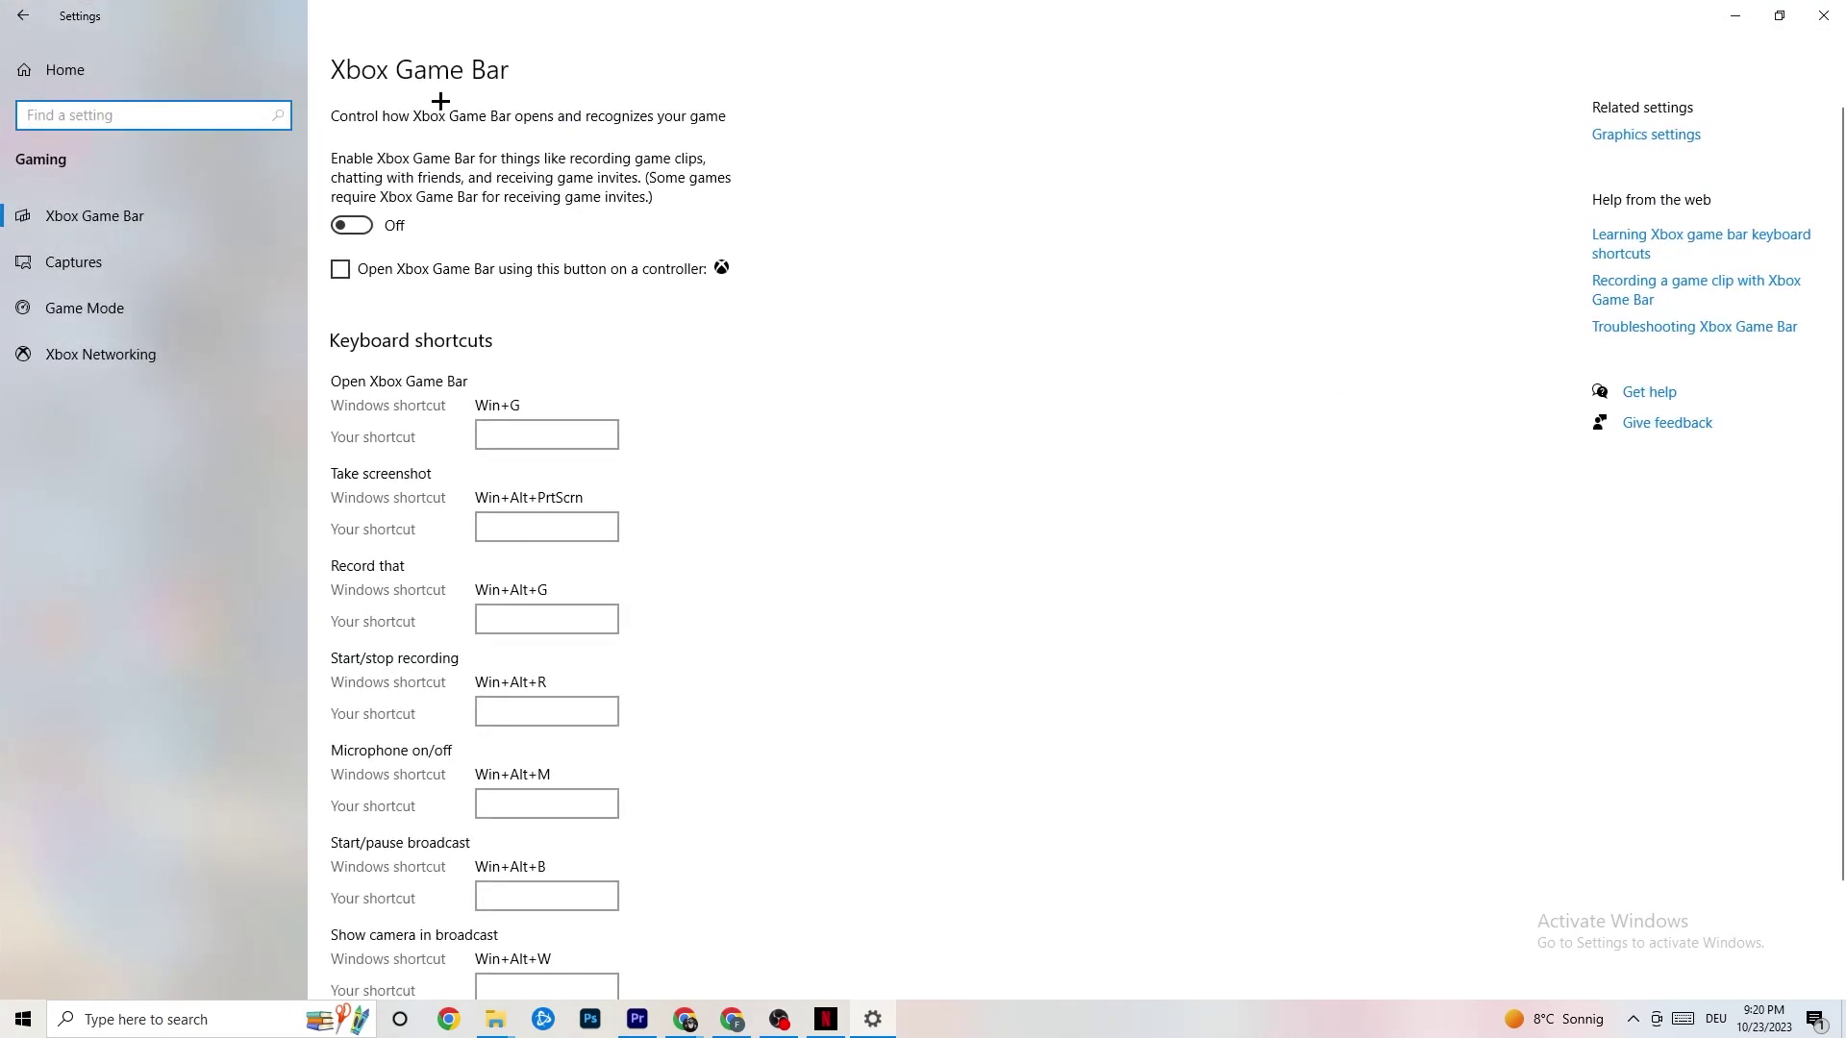
{"action": "scroll", "coordinate": [660, 445], "scroll_direction": "down", "scroll_amount": 2}
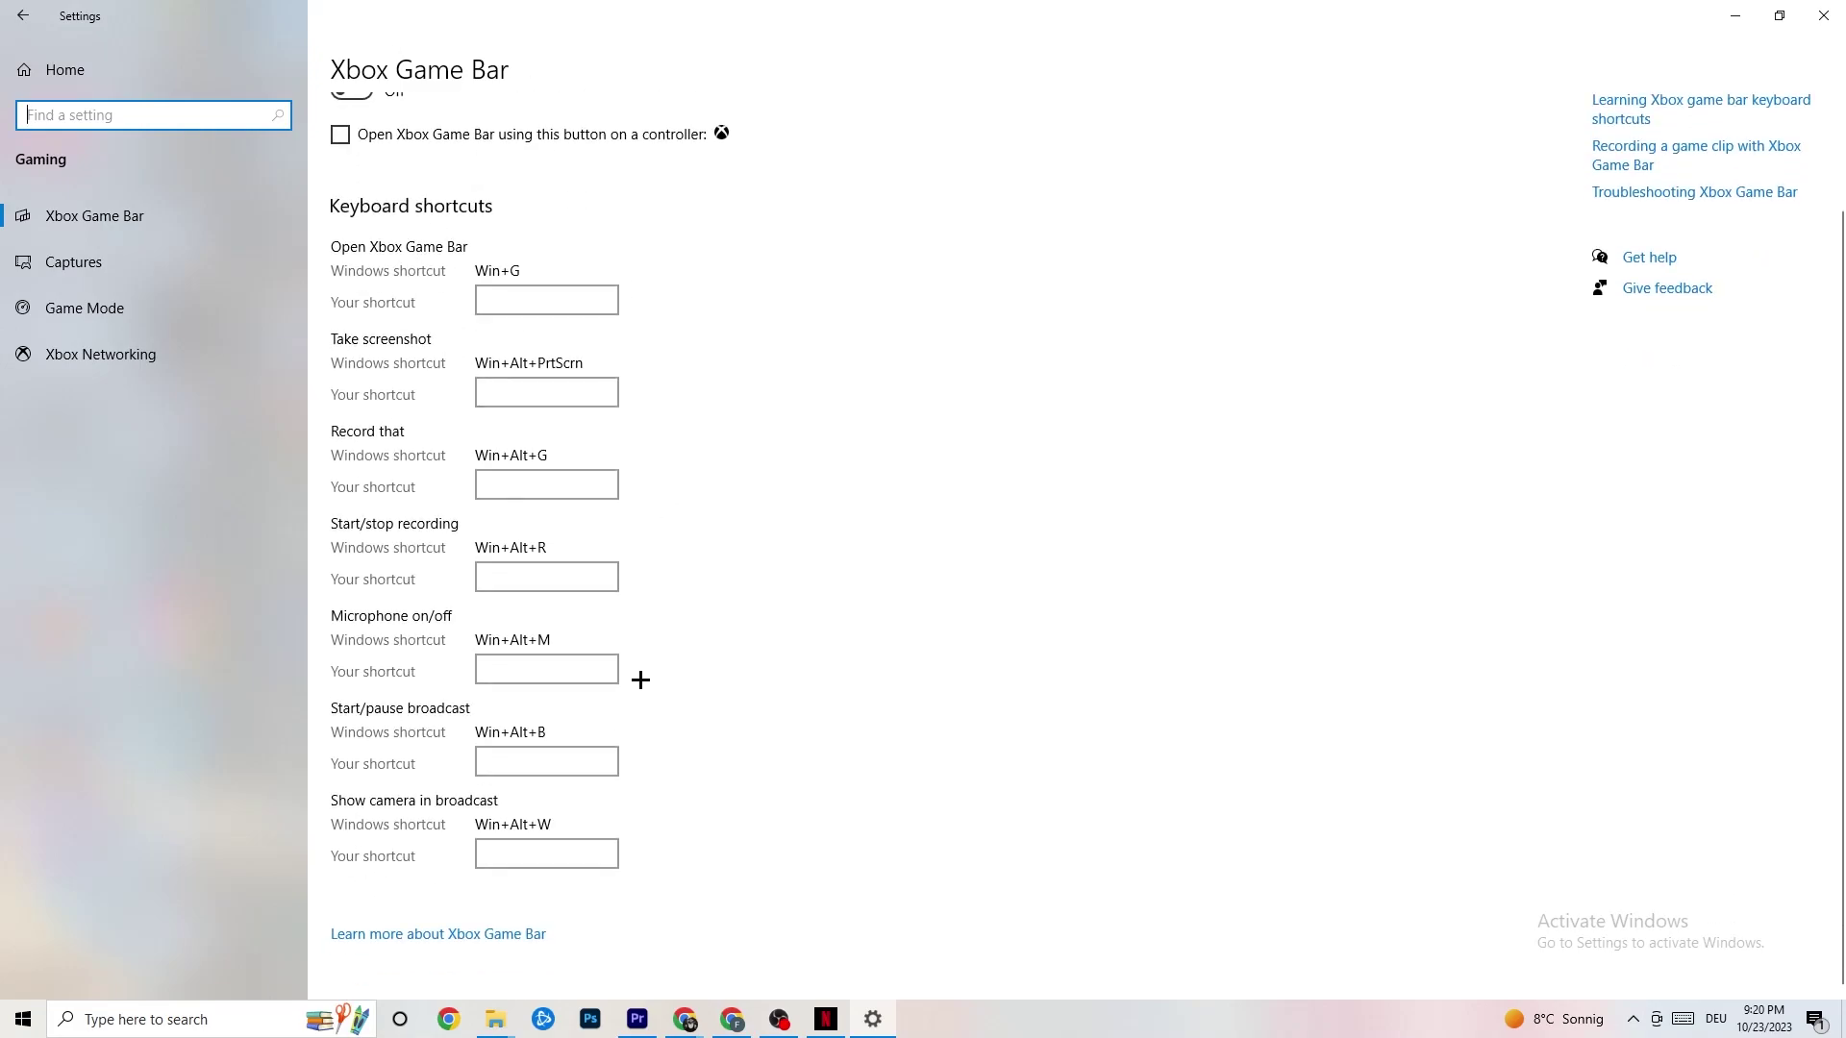
{"action": "scroll", "coordinate": [674, 470], "scroll_direction": "up", "scroll_amount": 2}
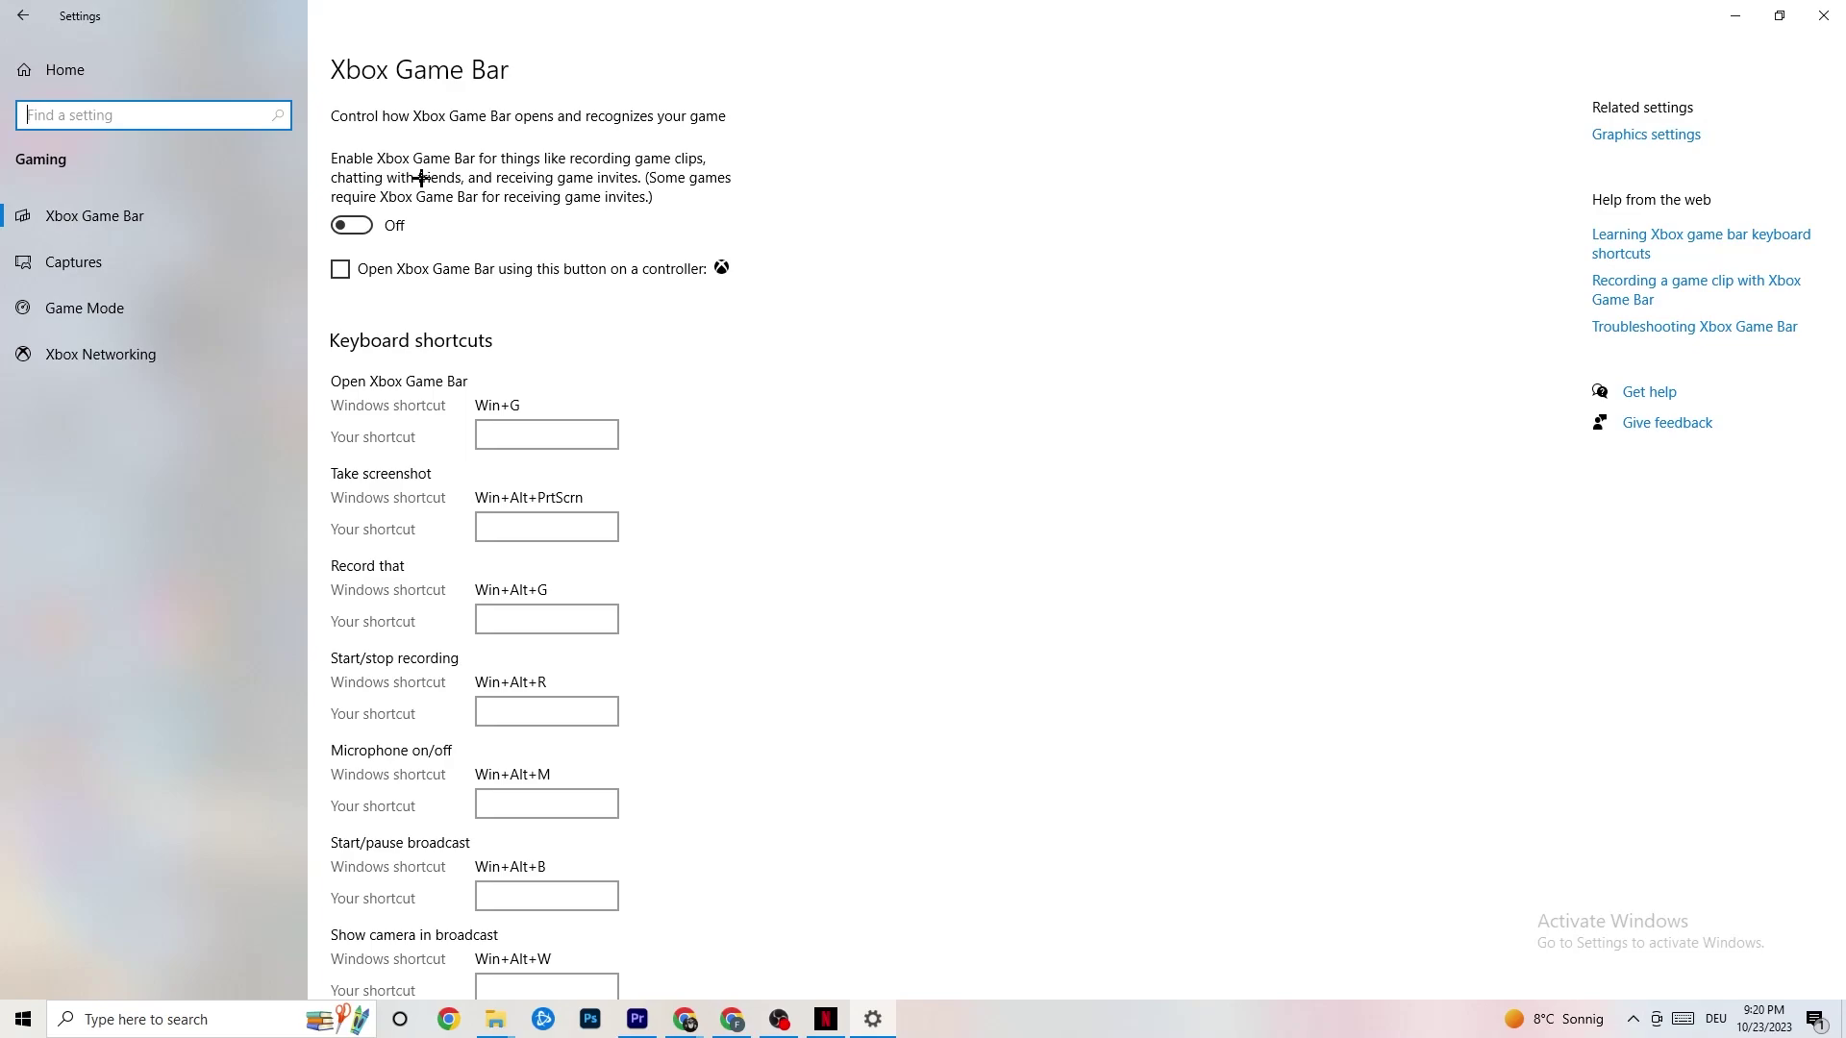
{"action": "left_click", "coordinate": [399, 225]}
{"action": "left_click", "coordinate": [402, 229]}
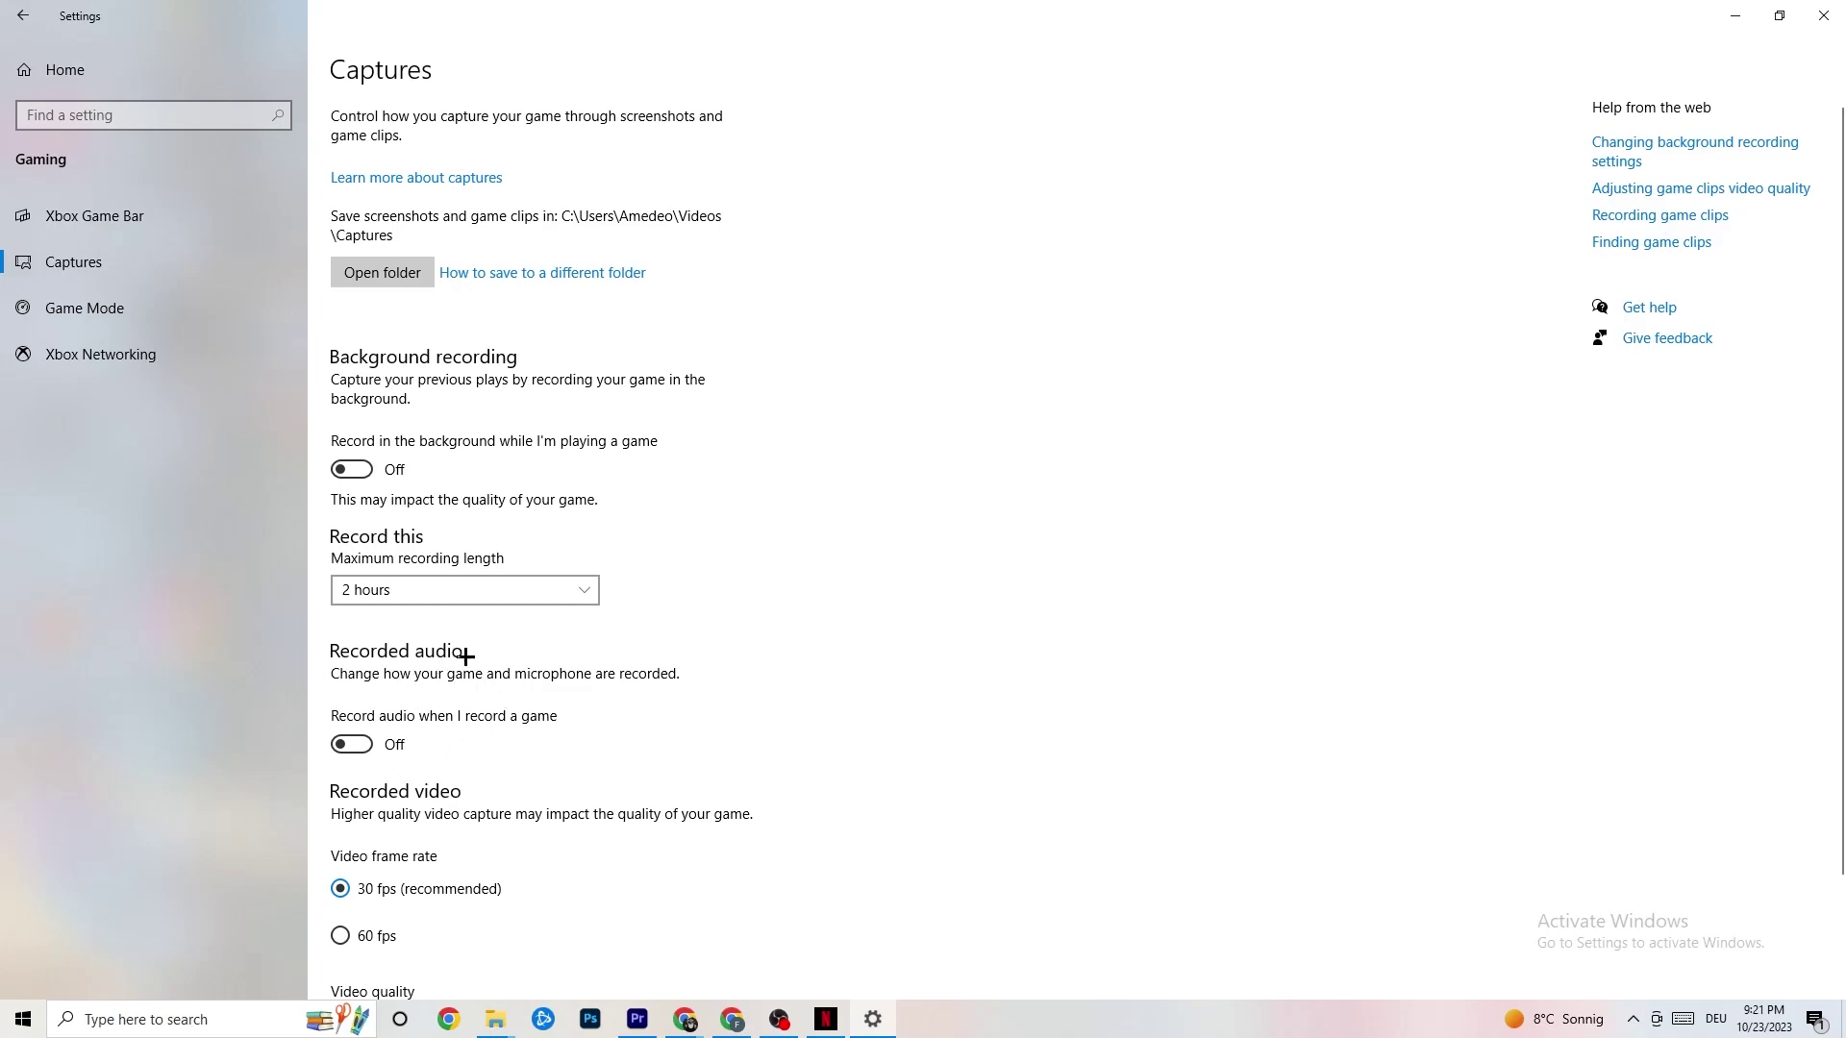
- Review the Captures recording options and the Game Mode setting, and return to the Settings home page
{"action": "scroll", "coordinate": [494, 668], "scroll_direction": "down", "scroll_amount": 2}
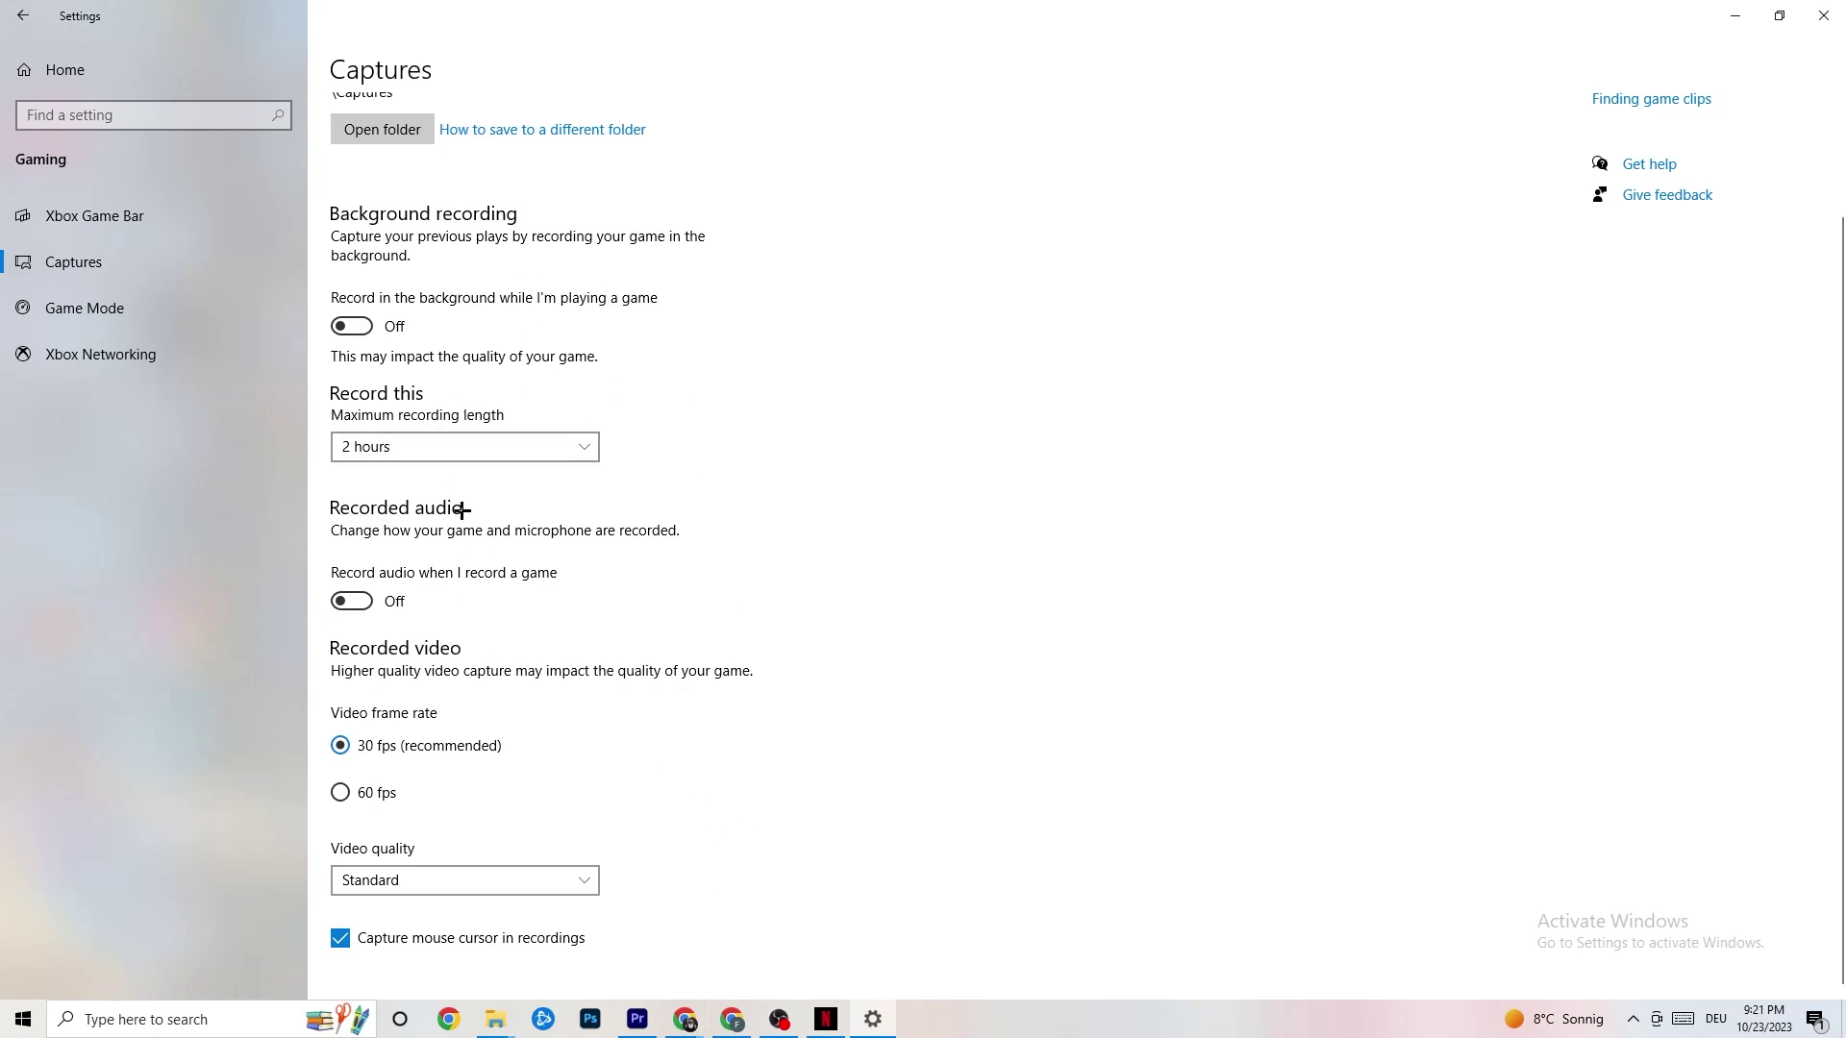
{"action": "left_click", "coordinate": [143, 316]}
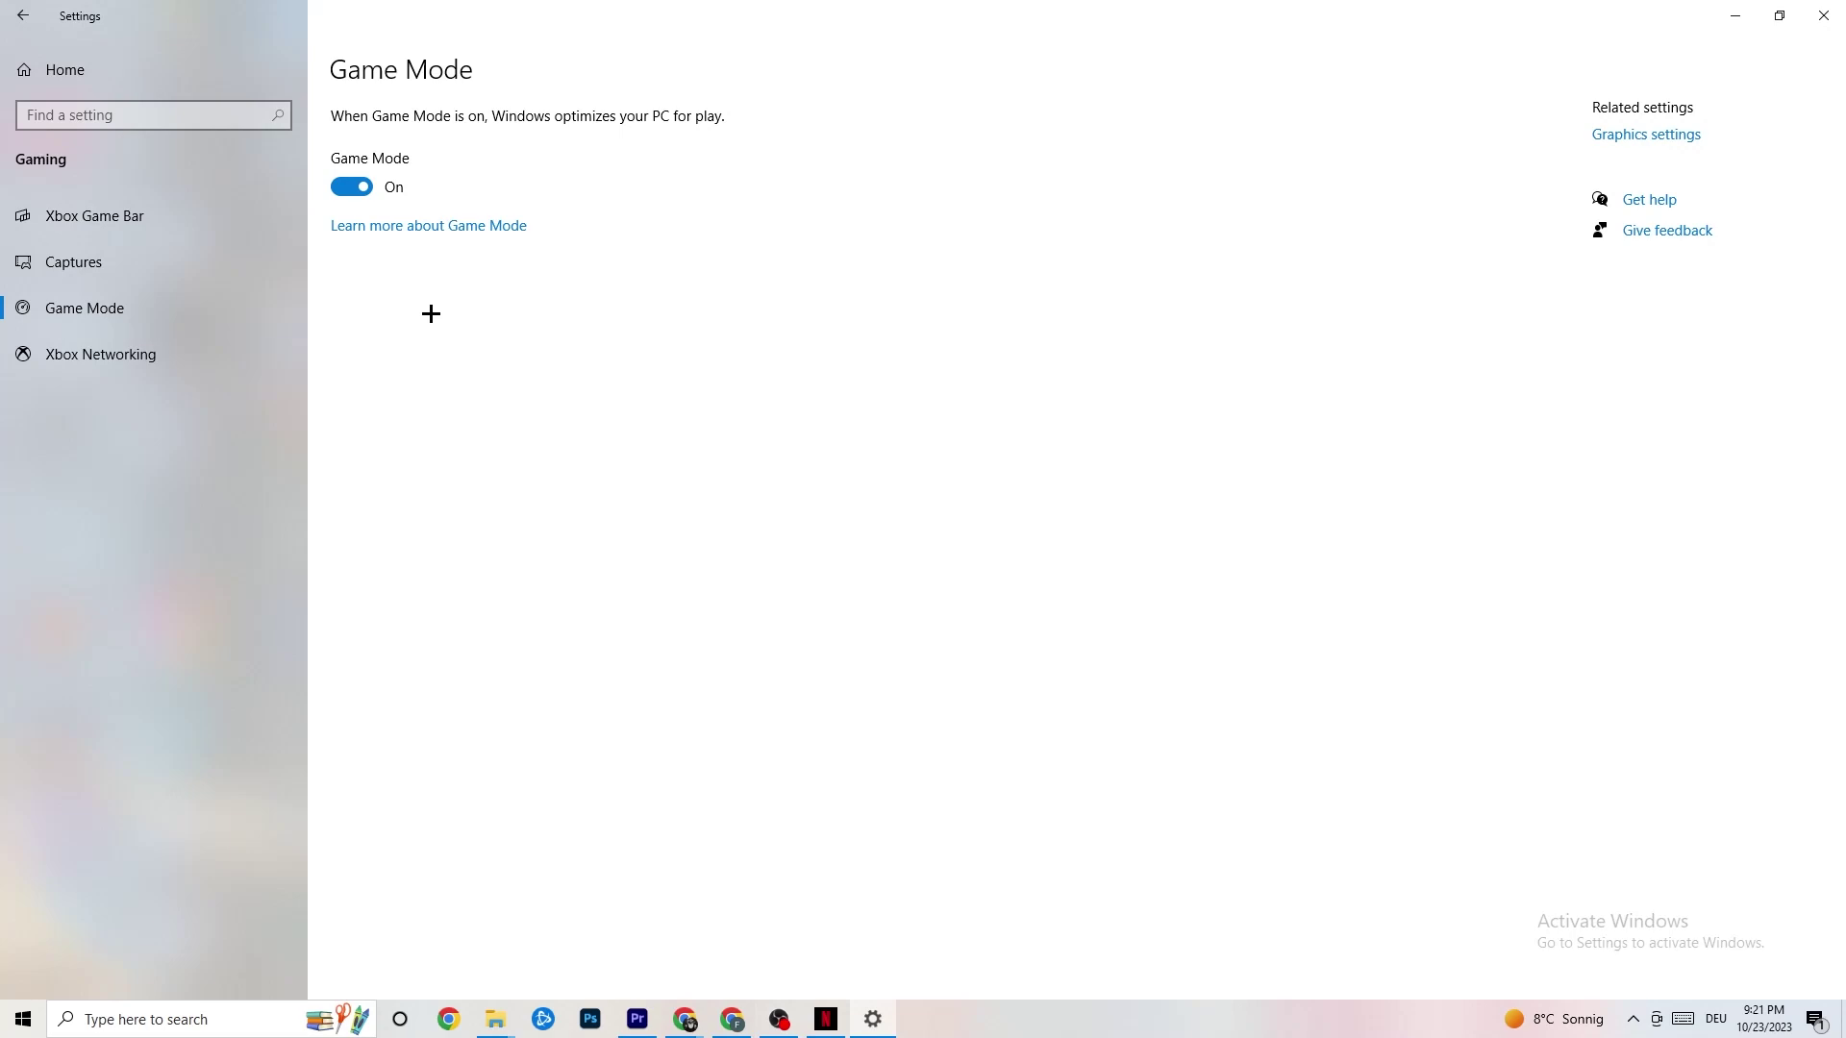
{"action": "left_click", "coordinate": [29, 16]}
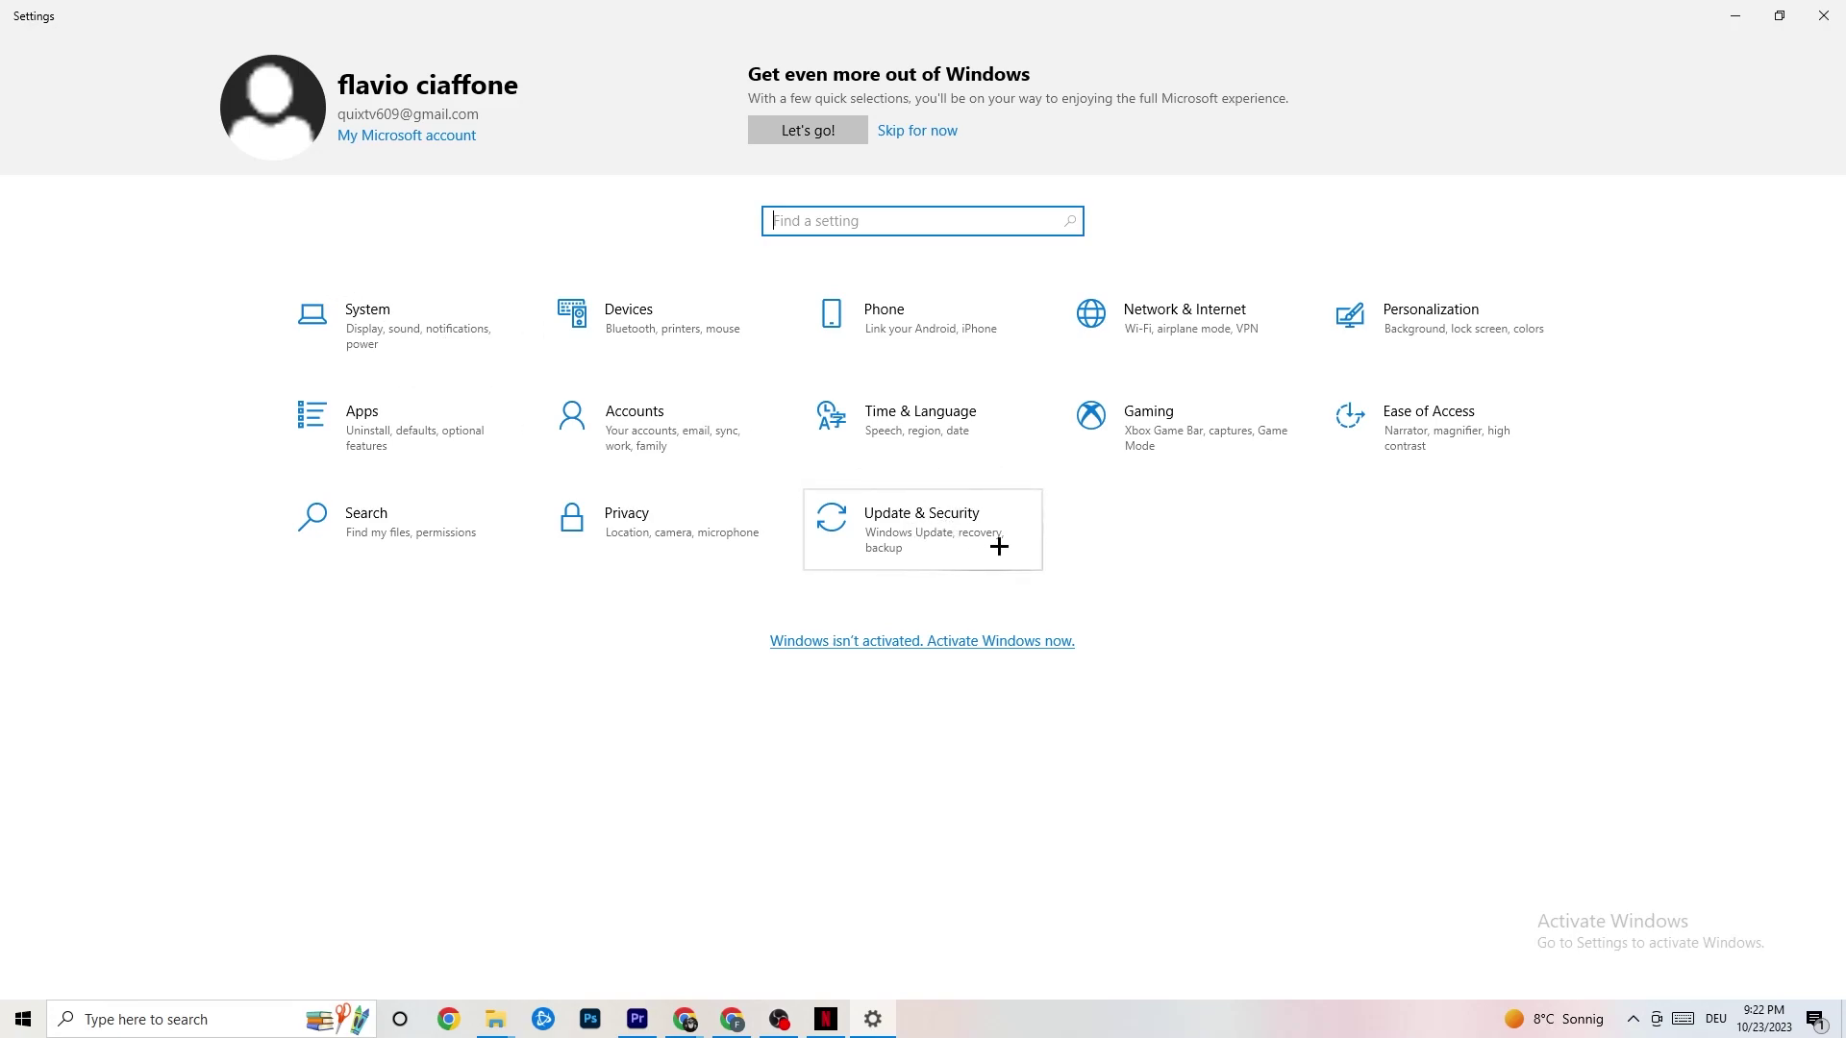
- Check the Windows Update status and the Troubleshoot page under Update & Security, and close Settings
{"action": "left_click", "coordinate": [955, 545]}
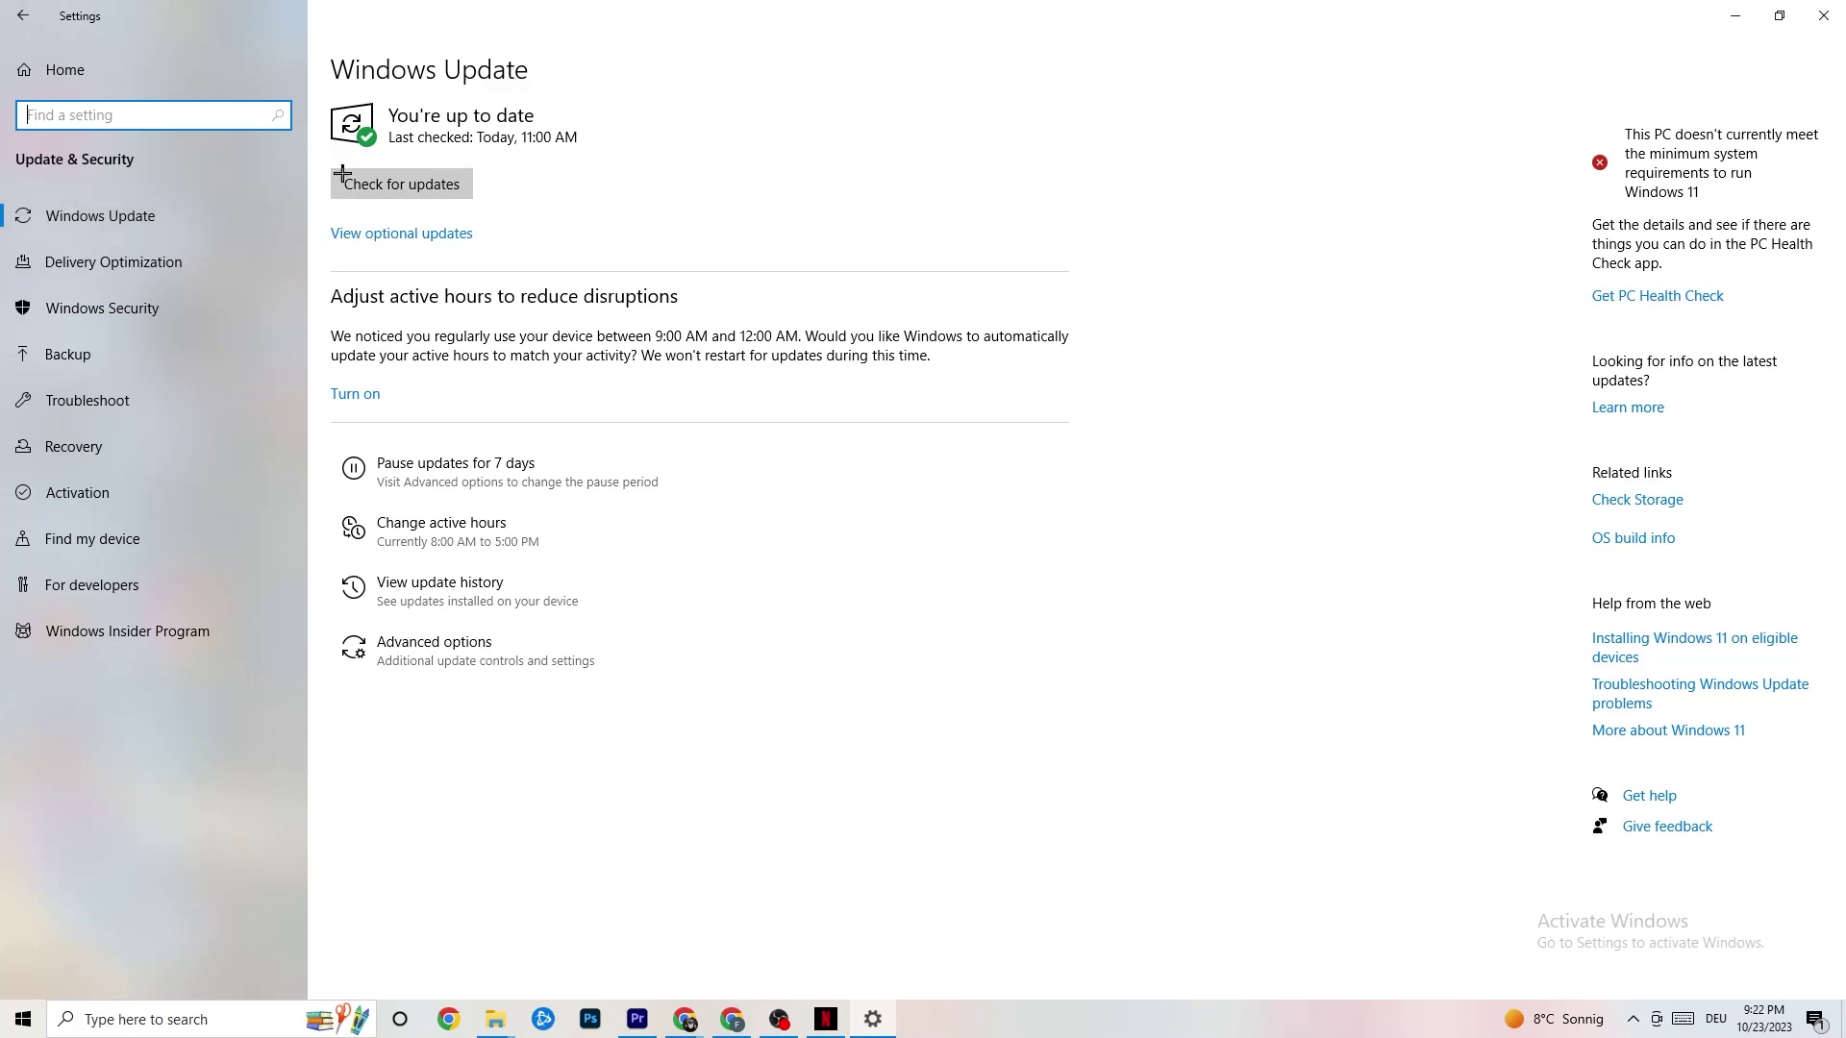
{"action": "left_click", "coordinate": [557, 142]}
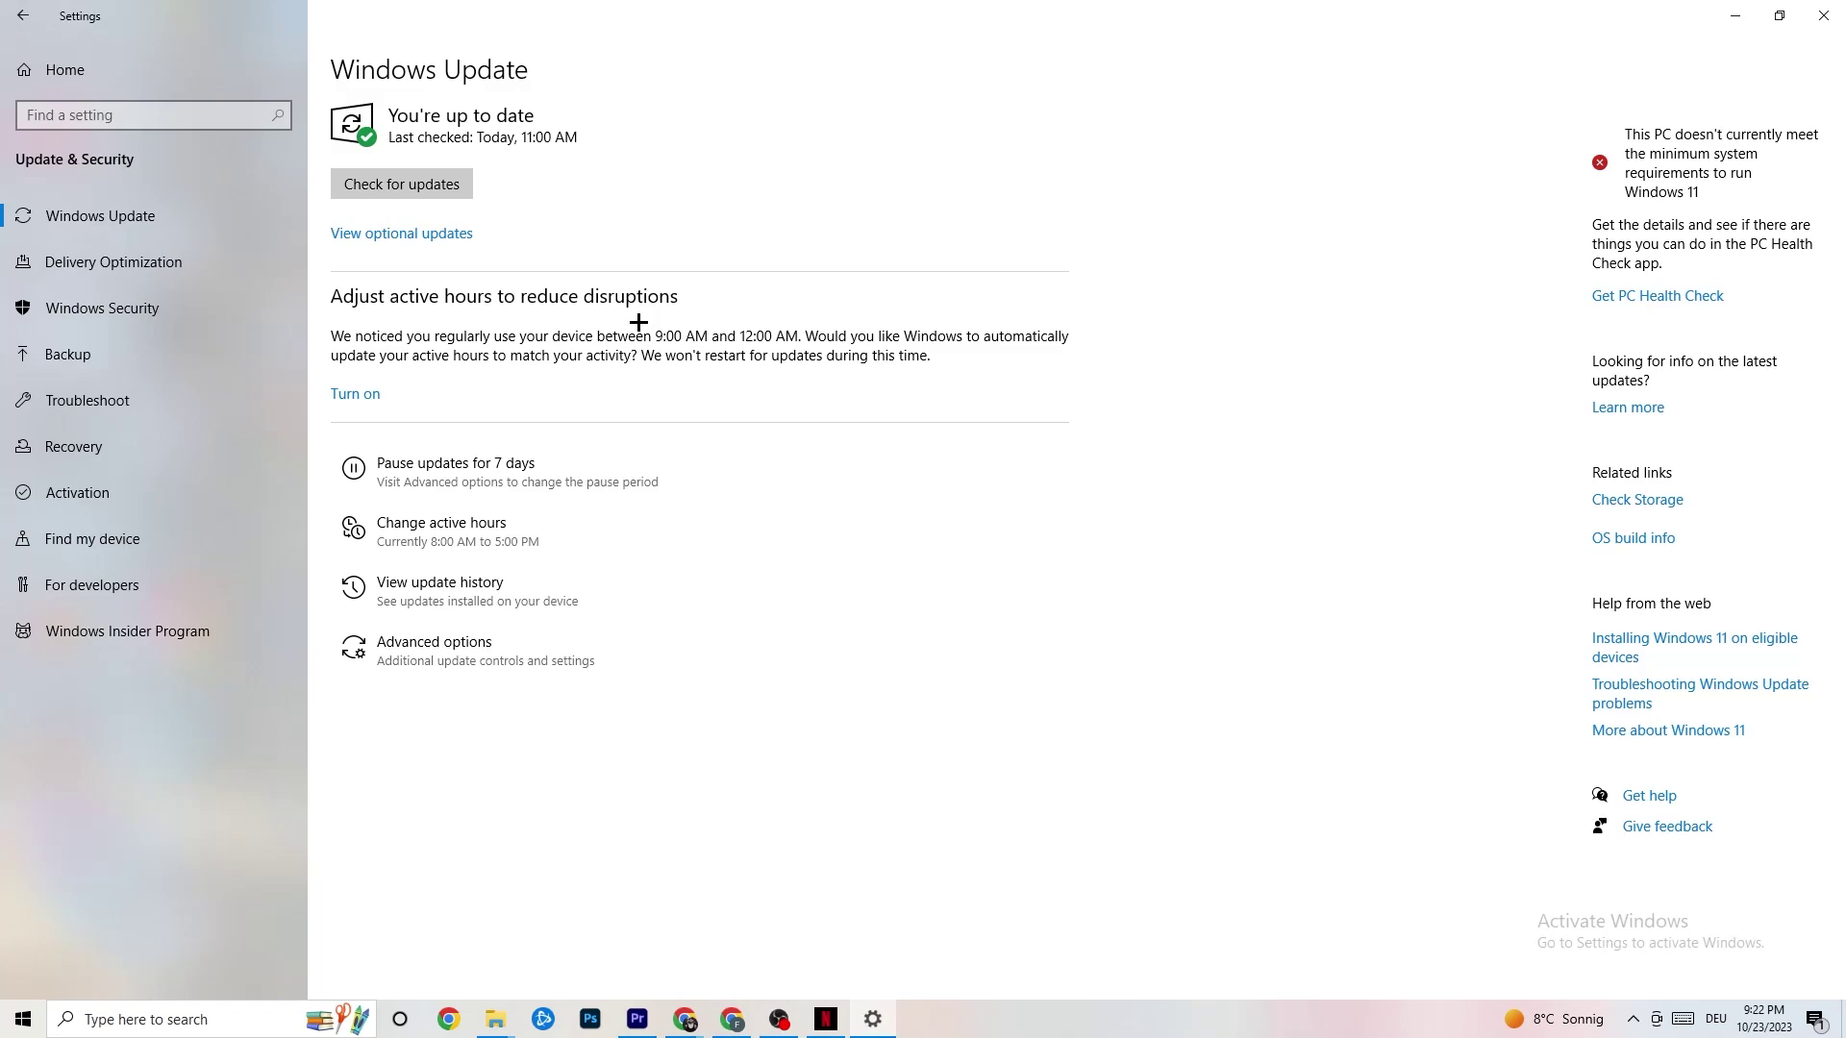
{"action": "left_click", "coordinate": [161, 404]}
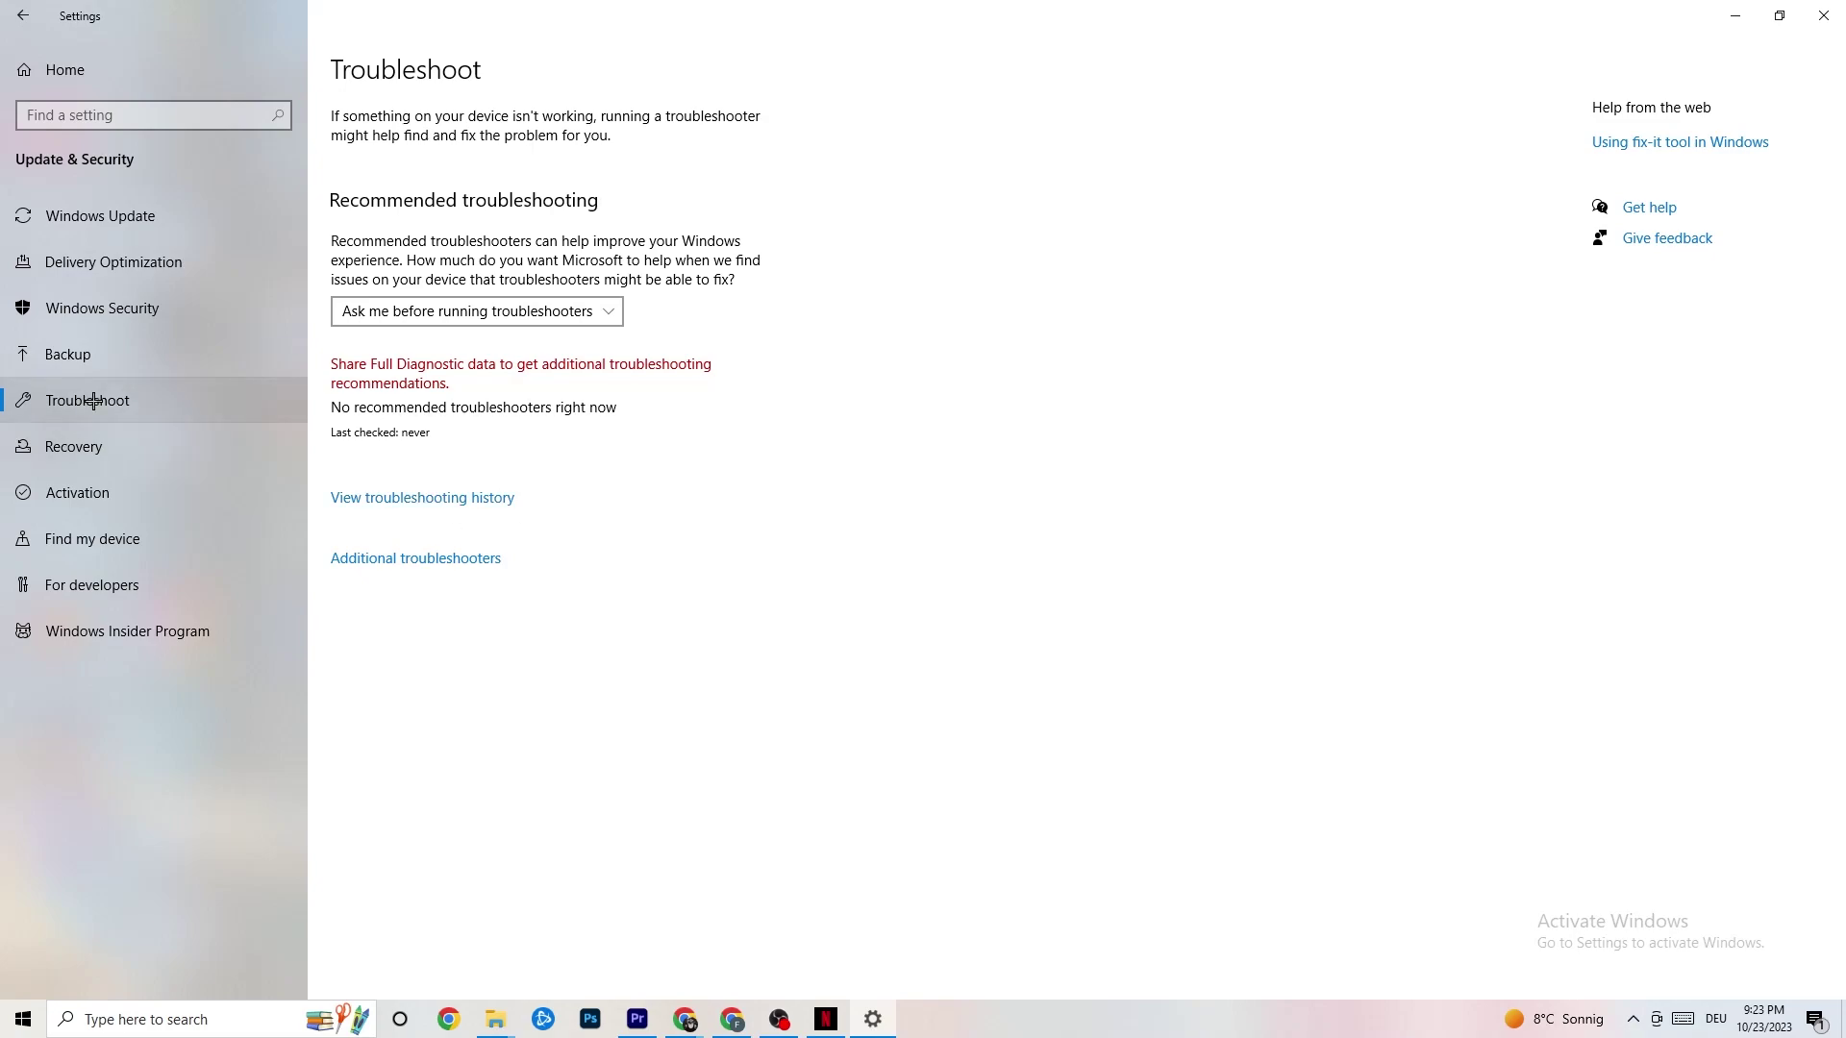
{"action": "left_click", "coordinate": [1807, 12]}
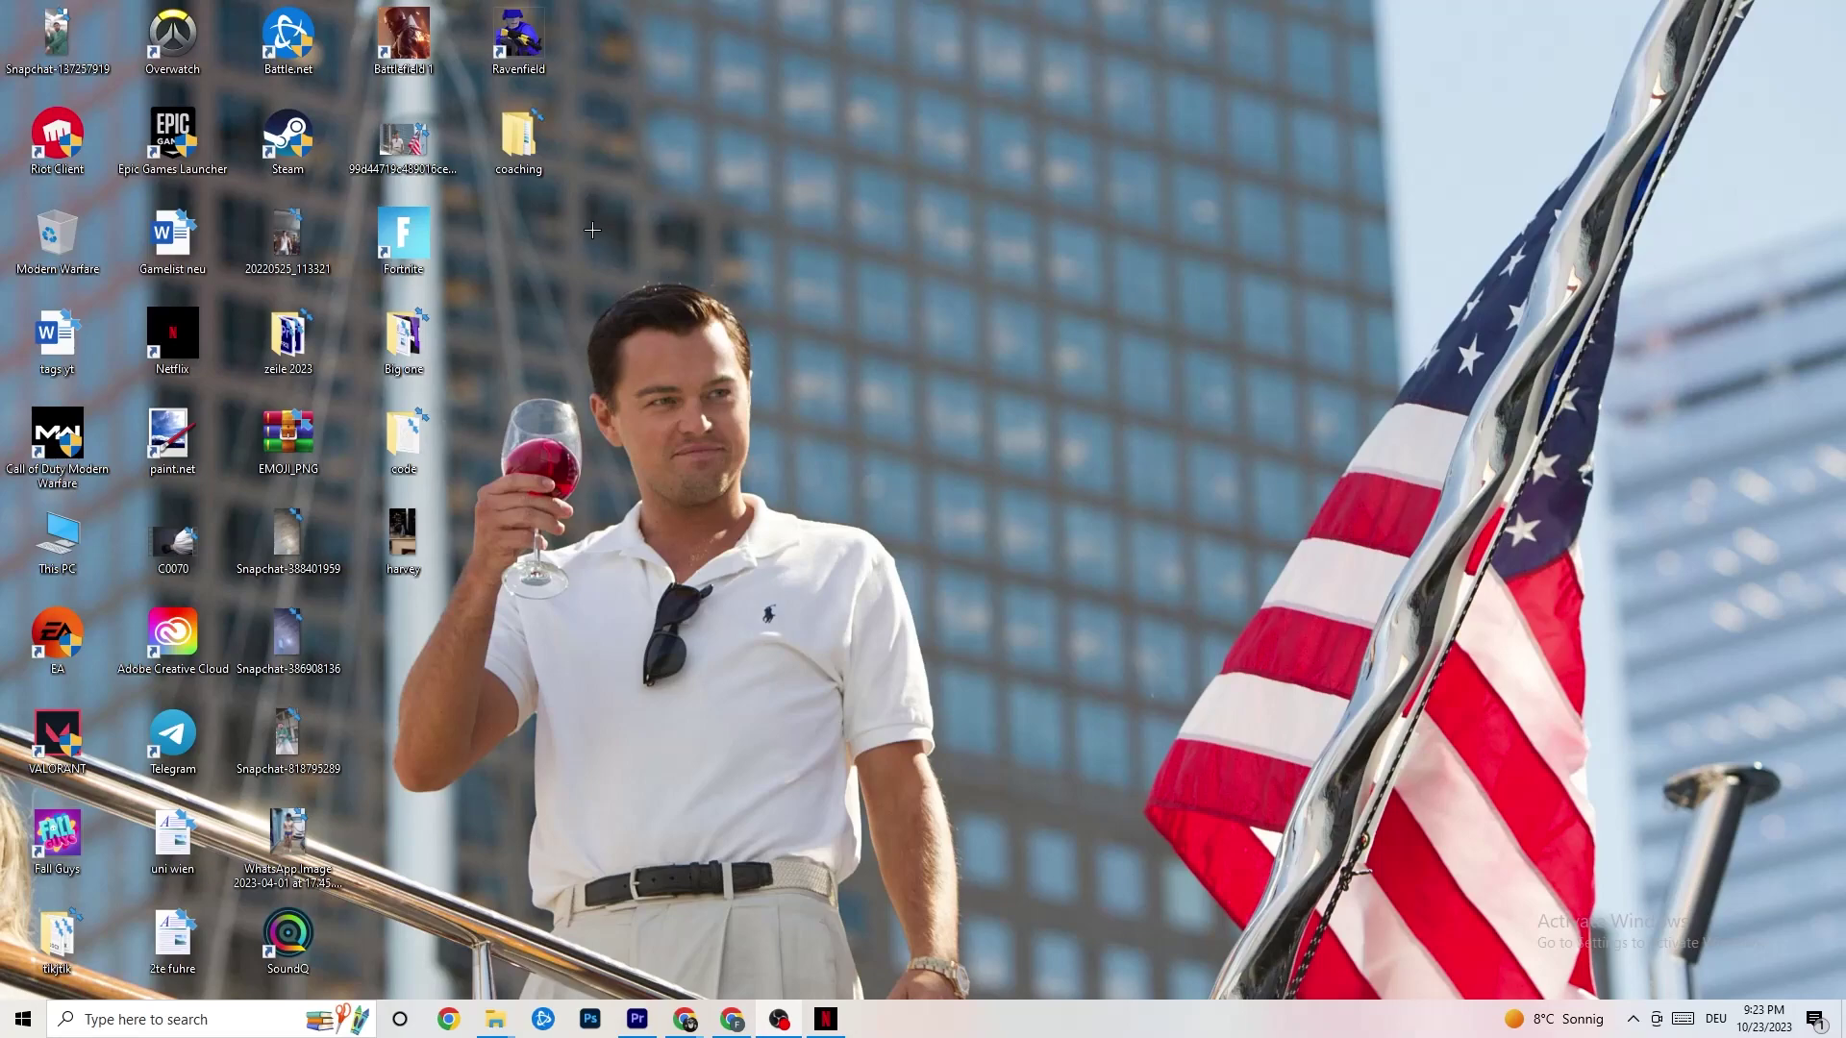
- Move the Steam shortcut to an empty area of the desktop and open its properties
{"action": "left_click_drag", "start_coordinate": [1028, 353], "coordinate": [1005, 366]}
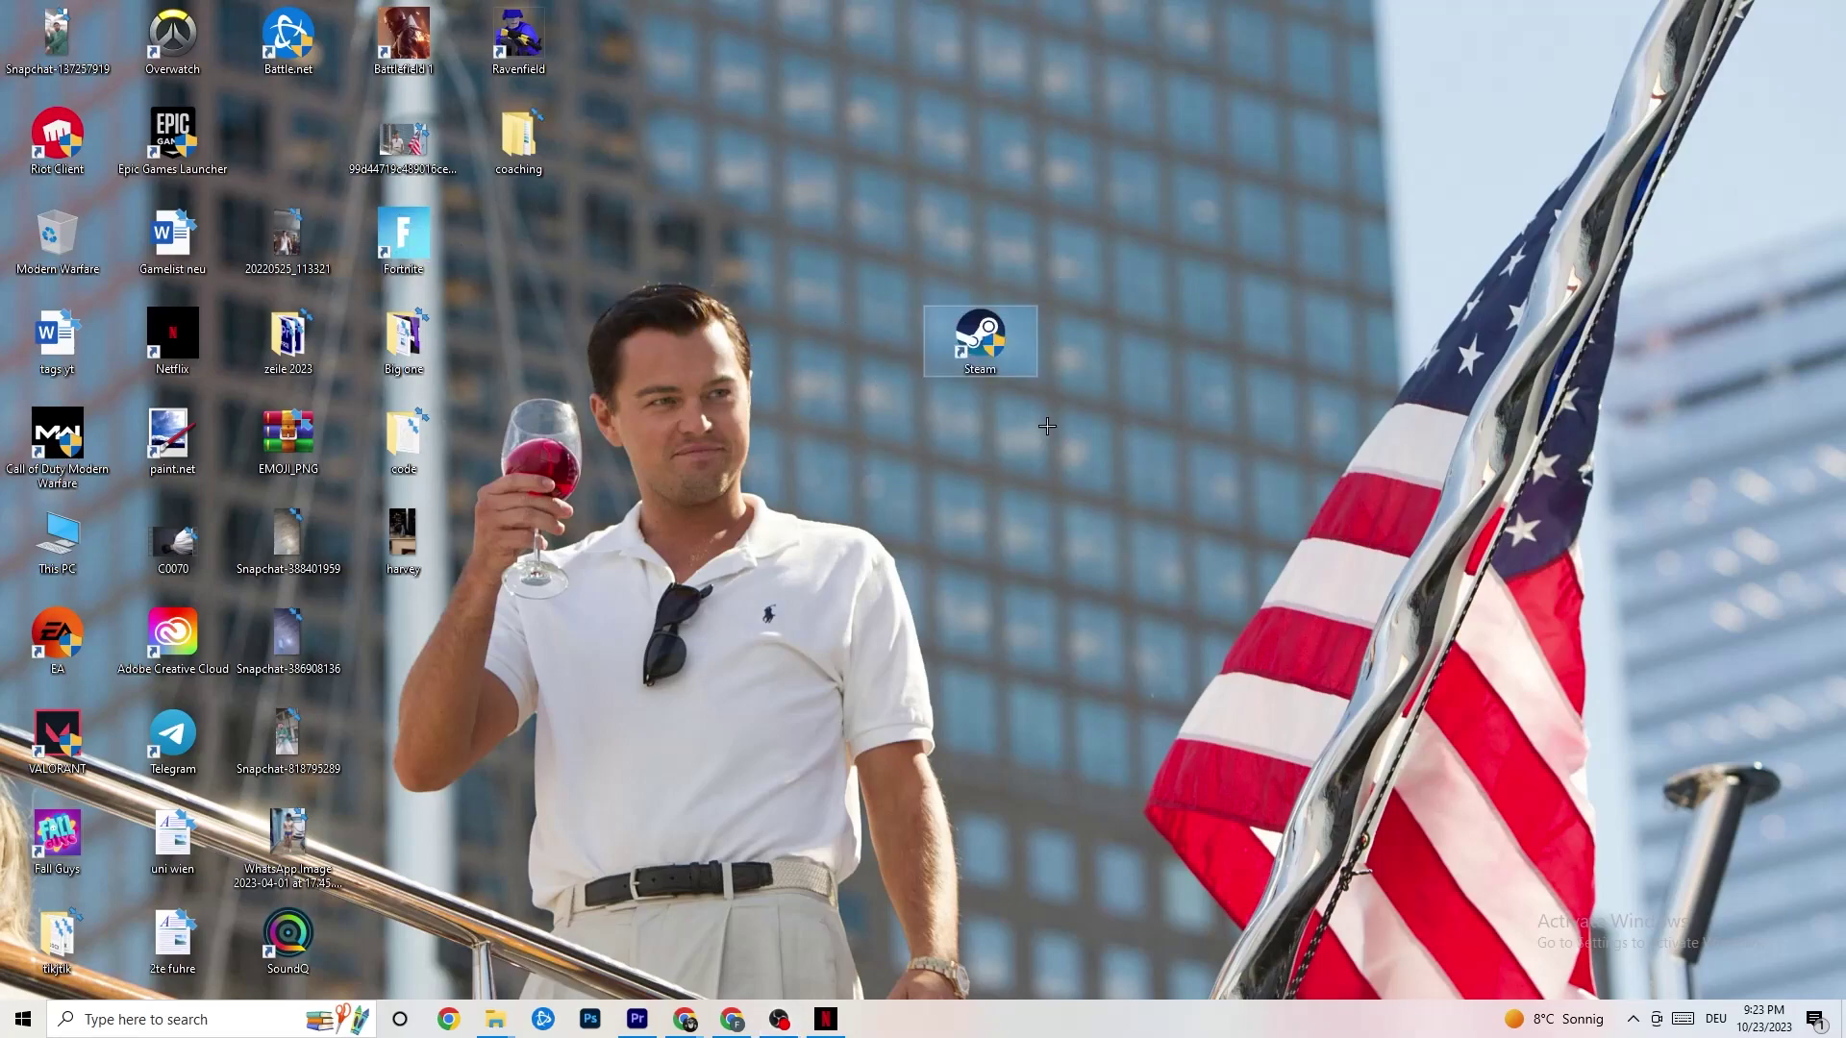
{"action": "right_click", "coordinate": [979, 350]}
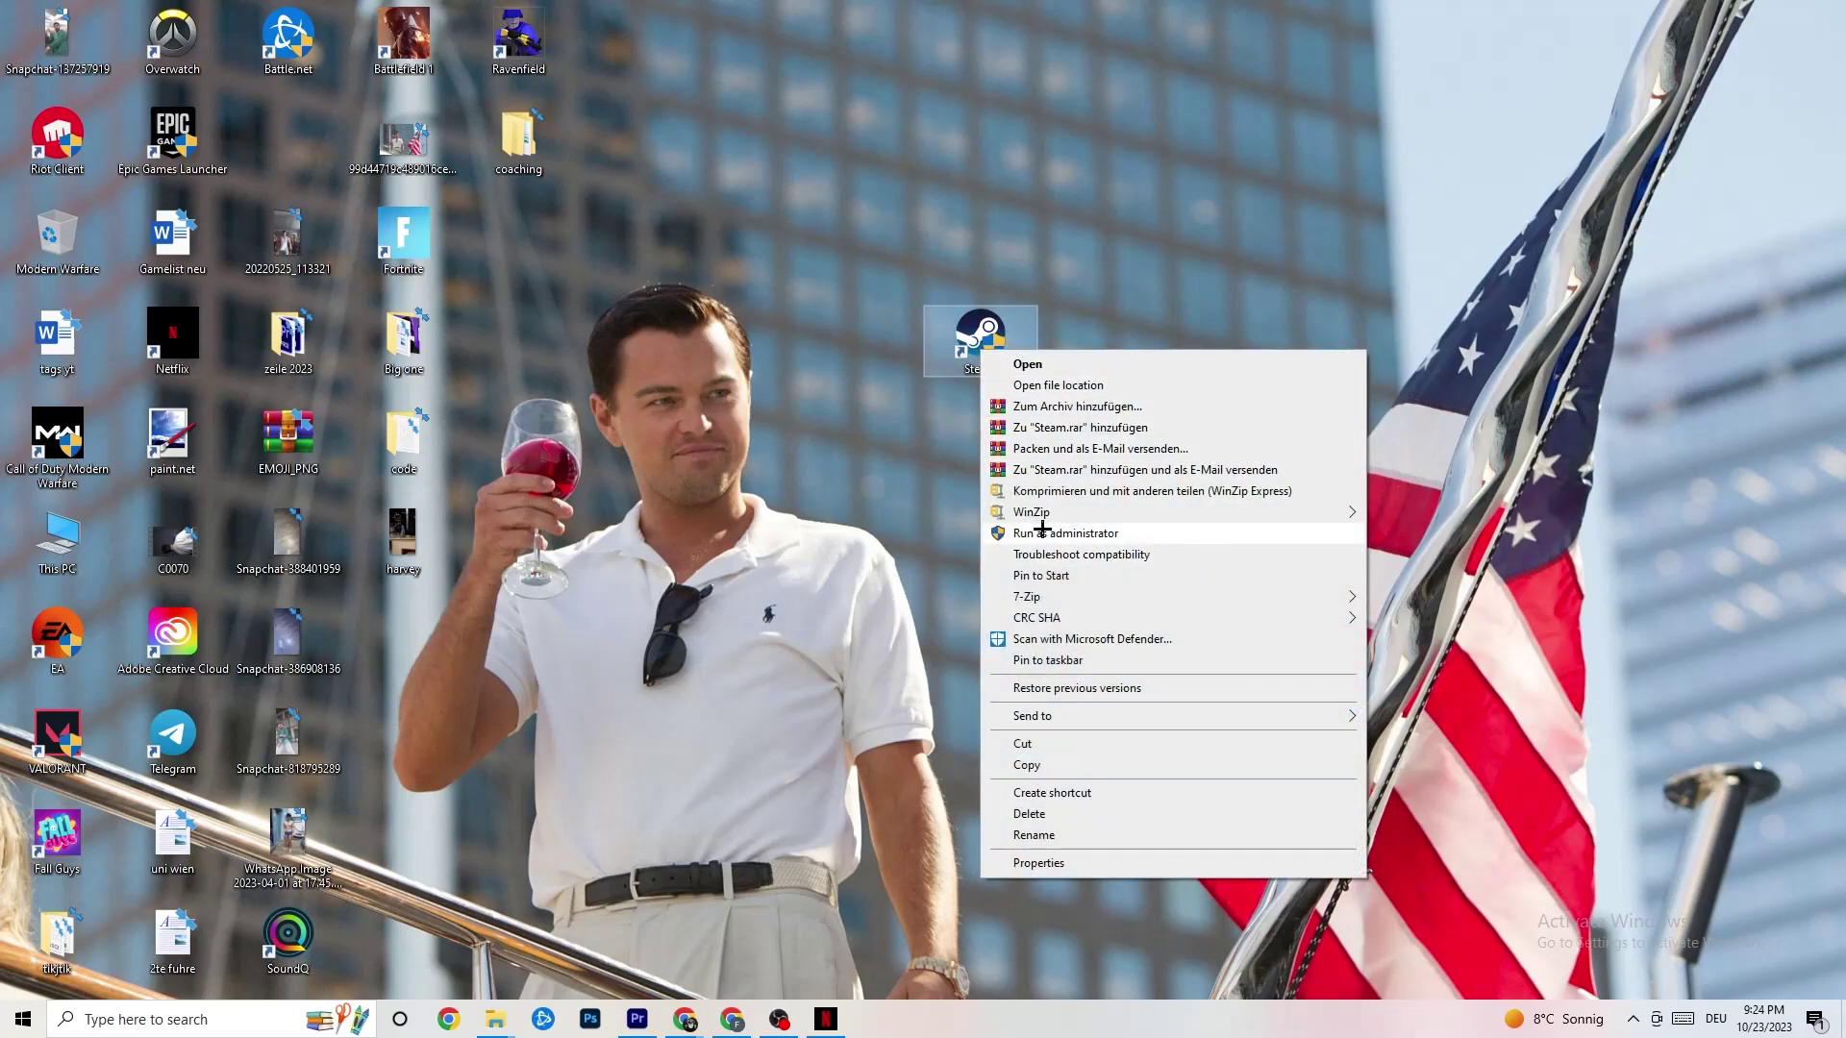
{"action": "left_click", "coordinate": [800, 484]}
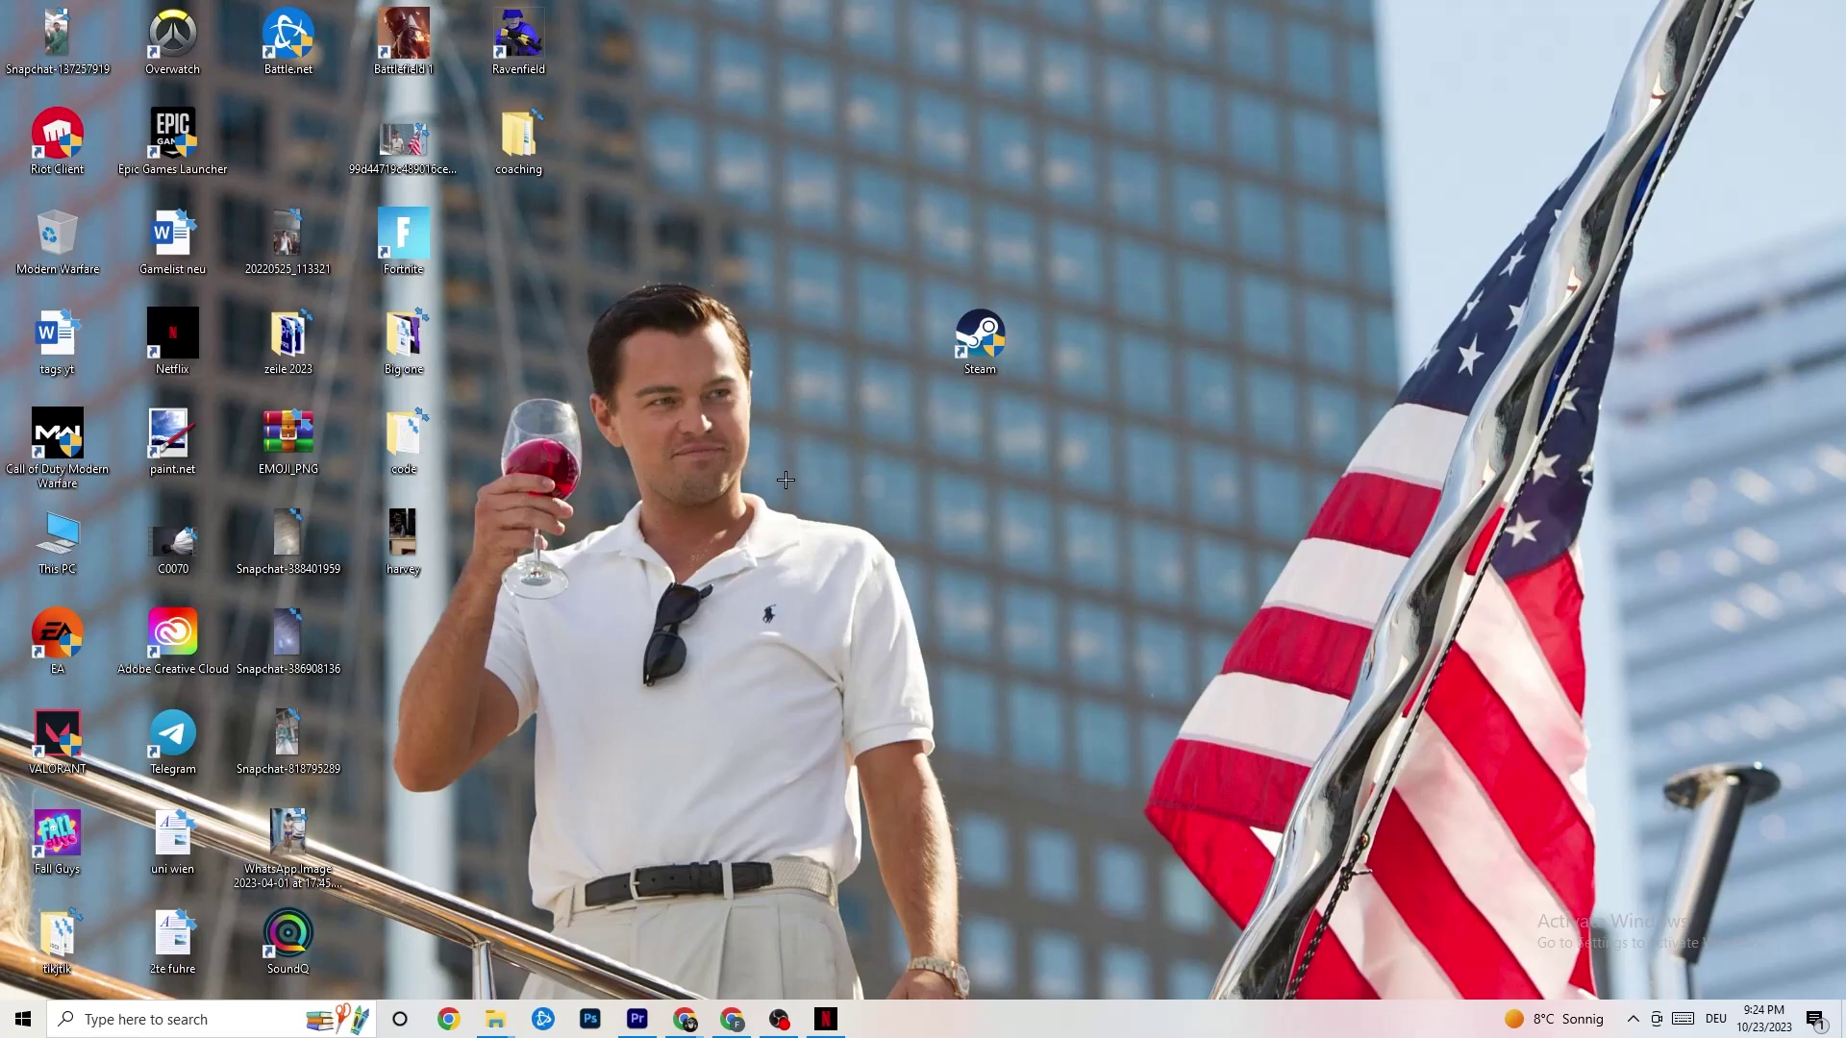
{"action": "left_click_drag", "start_coordinate": [970, 331], "coordinate": [854, 332]}
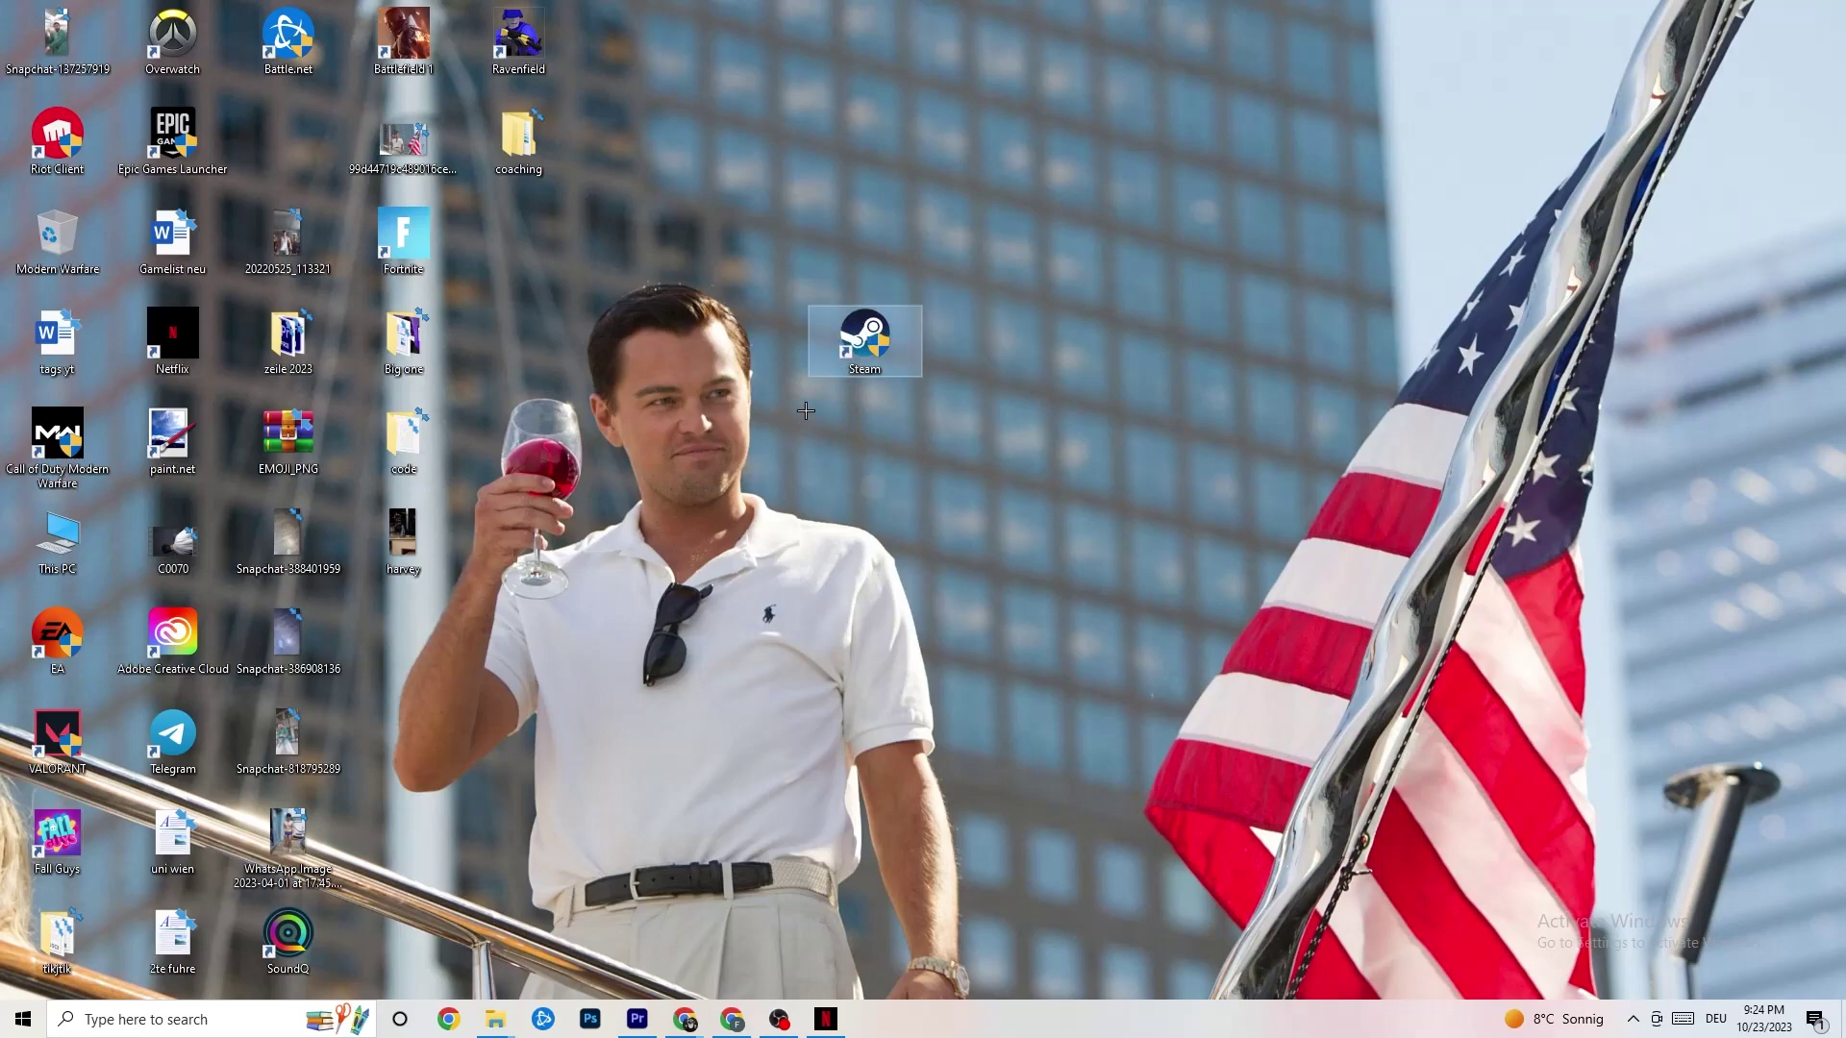
{"action": "right_click", "coordinate": [852, 347]}
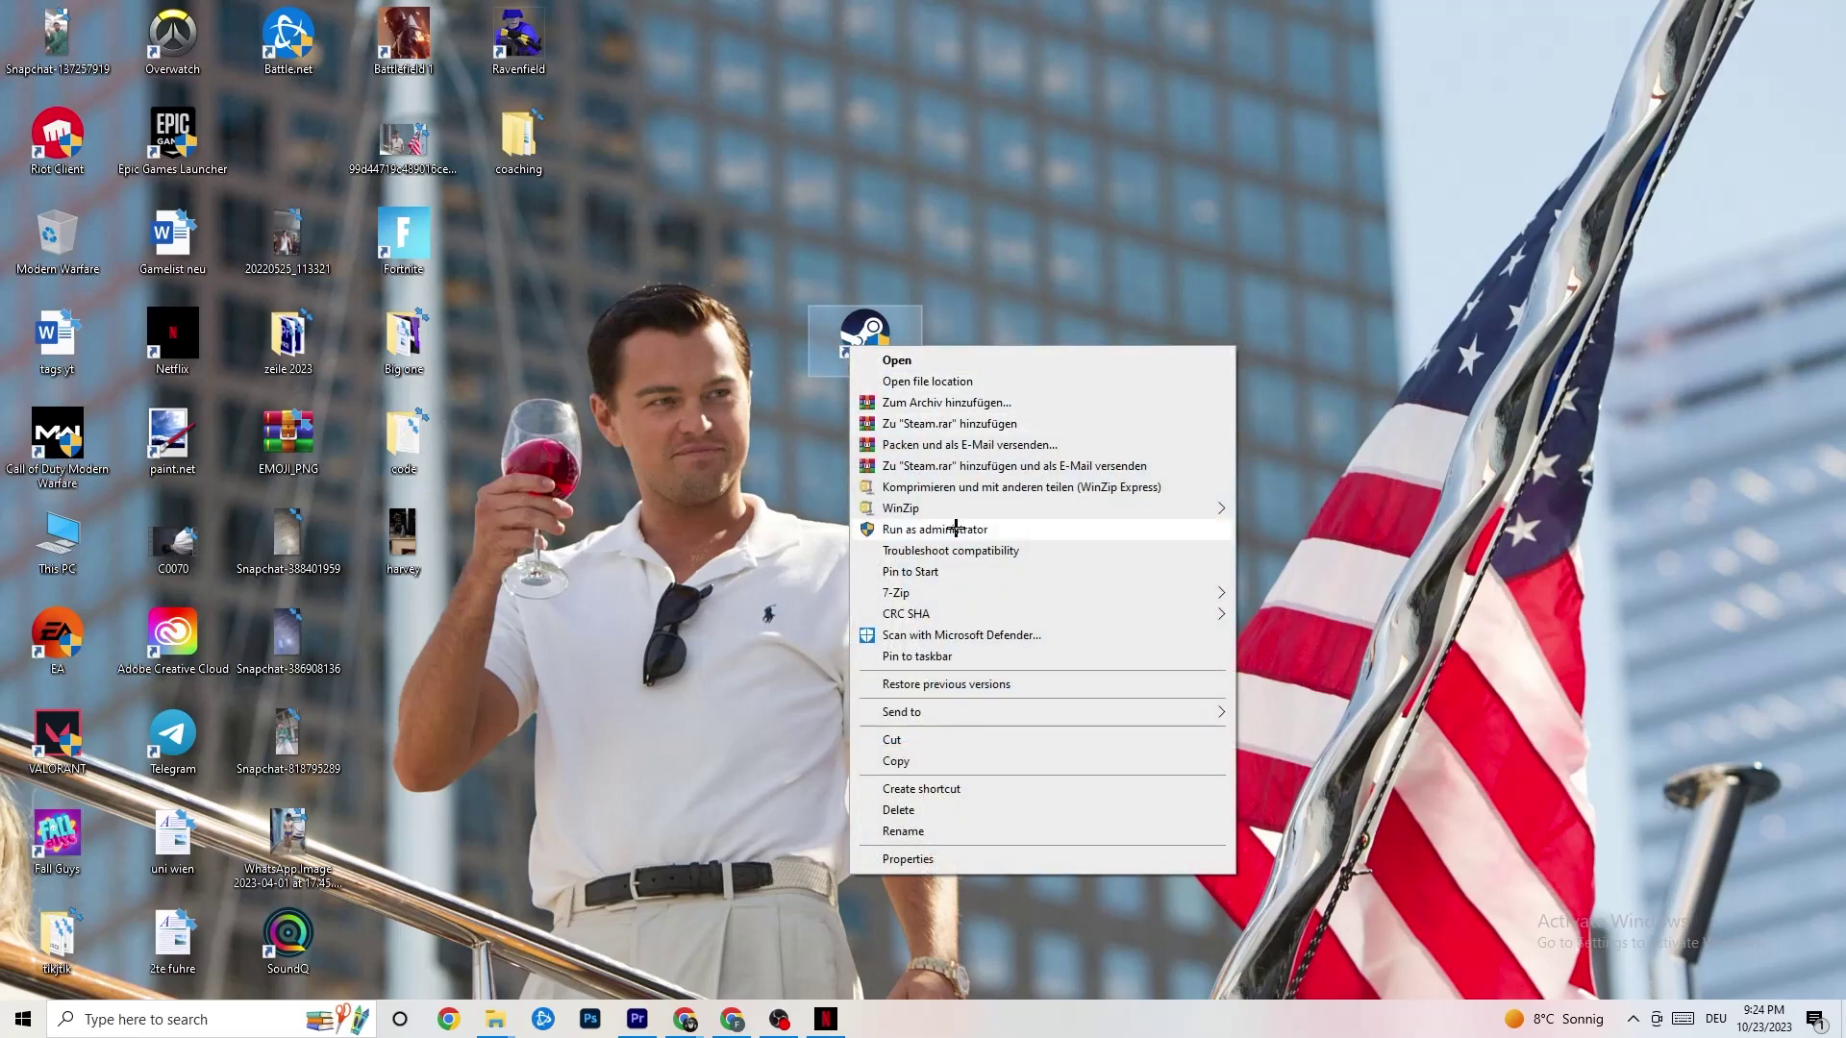
{"action": "left_click", "coordinate": [942, 860]}
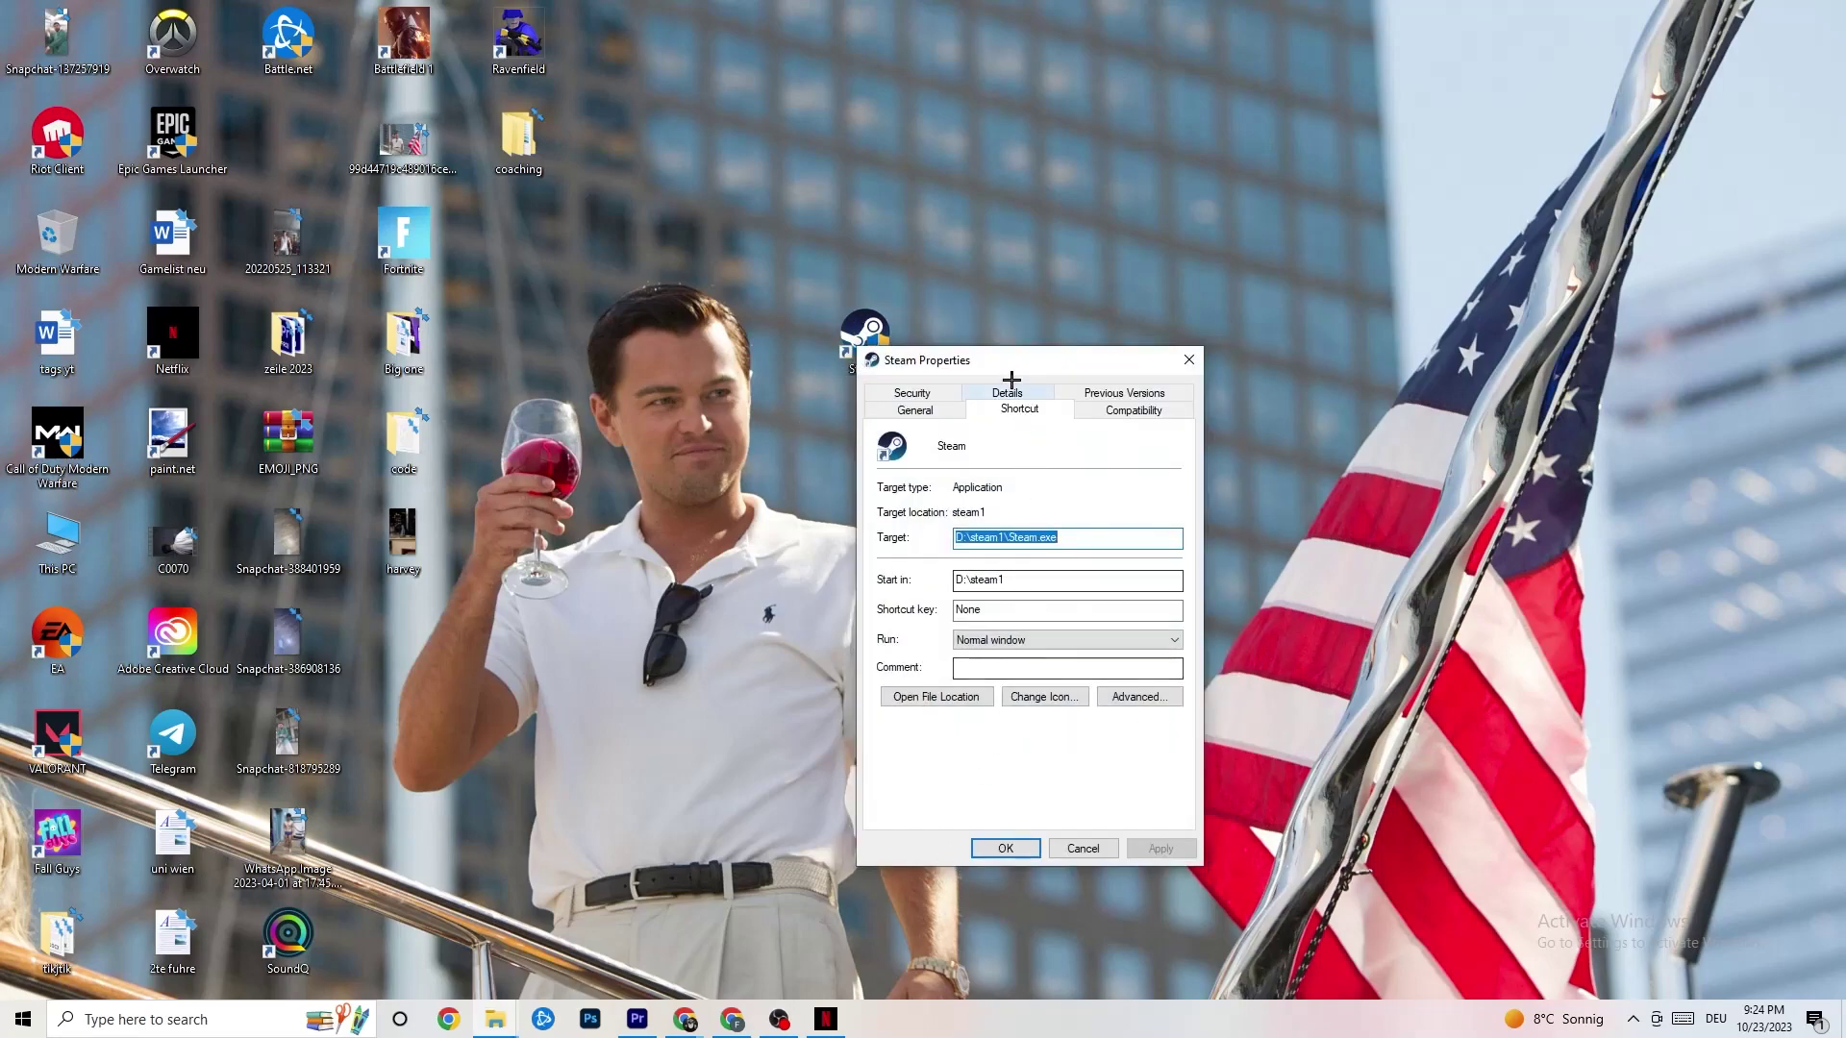
- Review the Steam shortcut's compatibility settings, including the Windows 8 compatibility mode choices, and close its properties with OK
{"action": "left_click_drag", "start_coordinate": [1012, 385], "coordinate": [736, 84]}
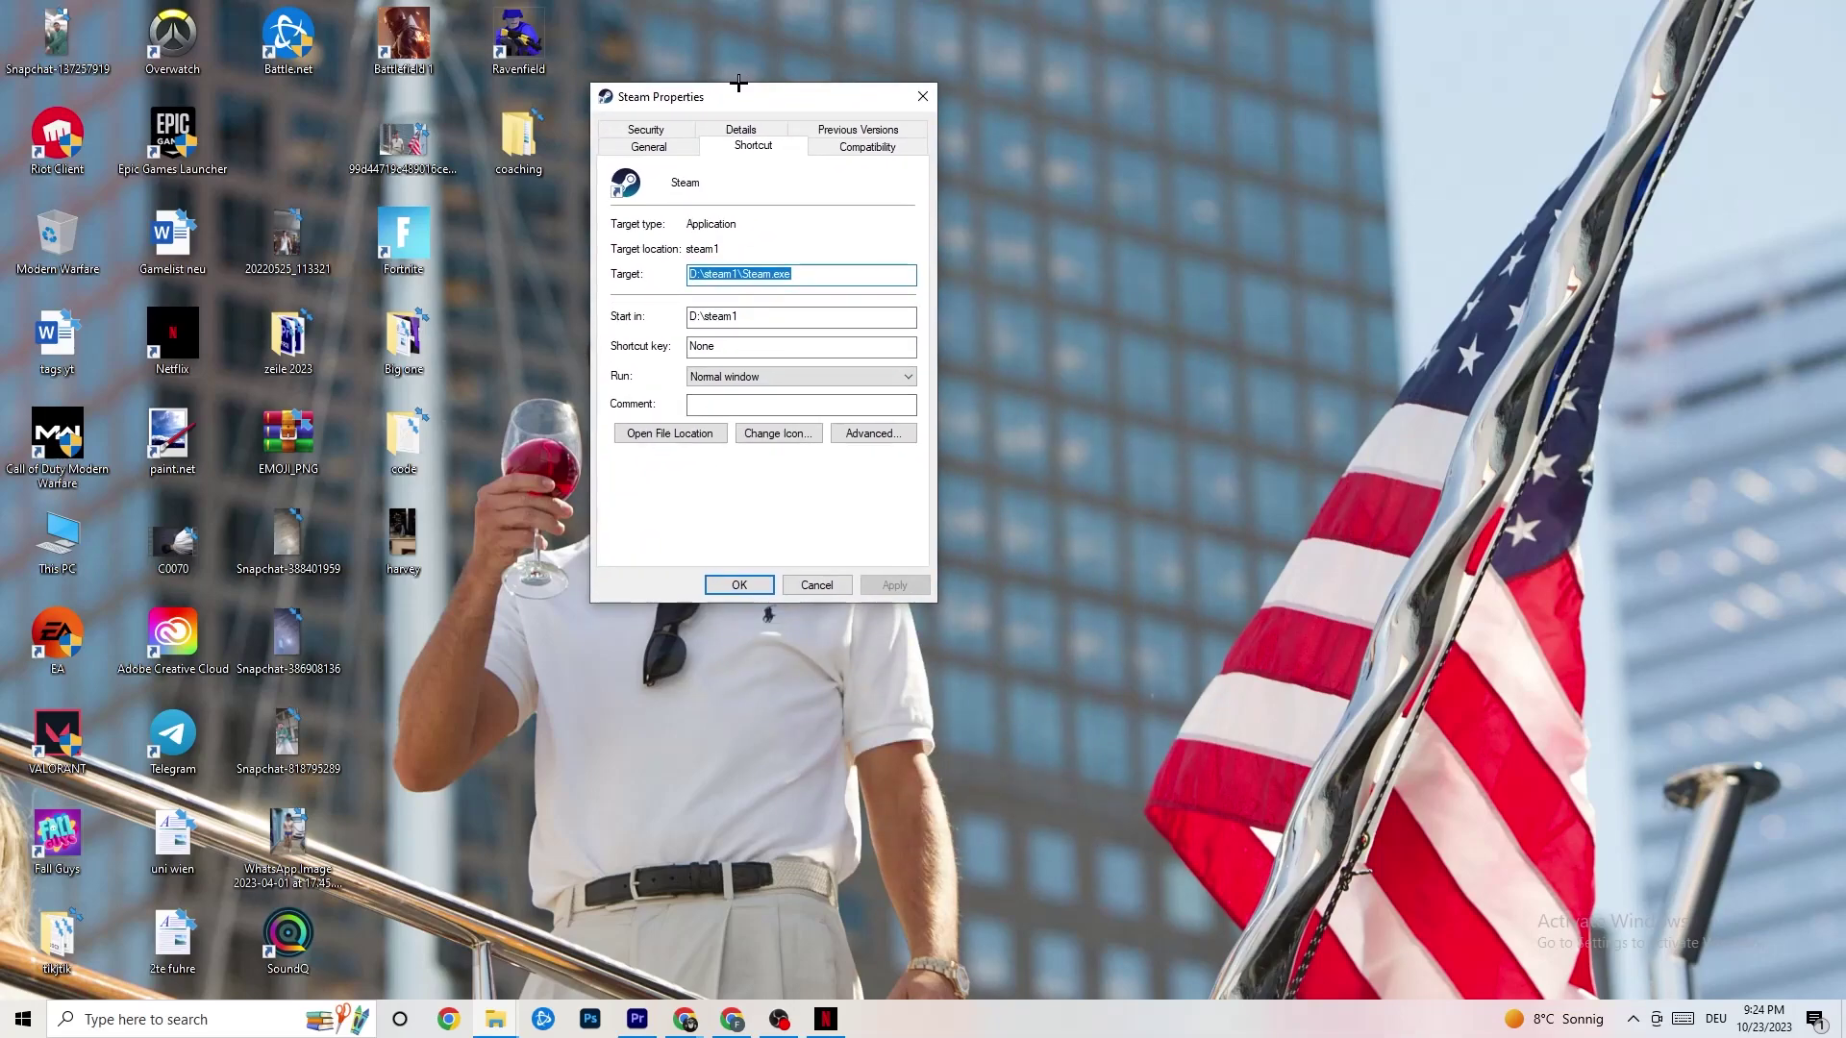
{"action": "left_click", "coordinate": [846, 146]}
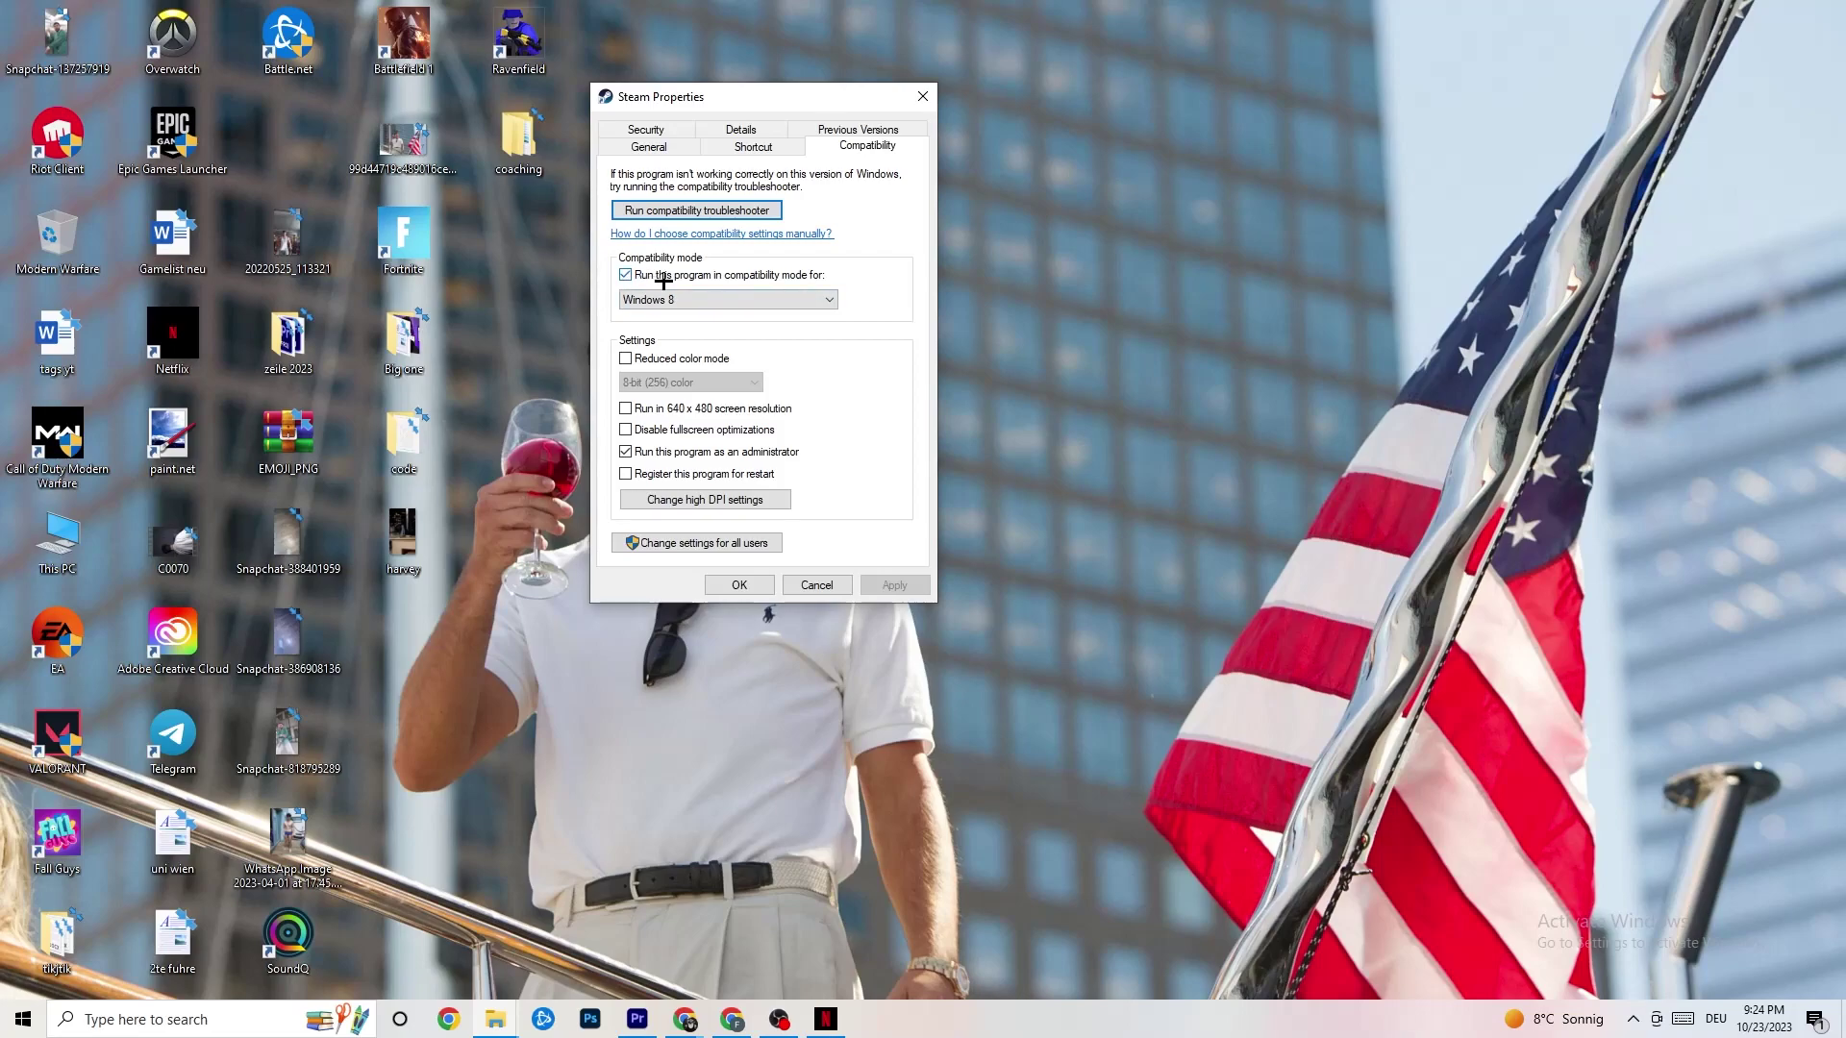
{"action": "left_click", "coordinate": [795, 297]}
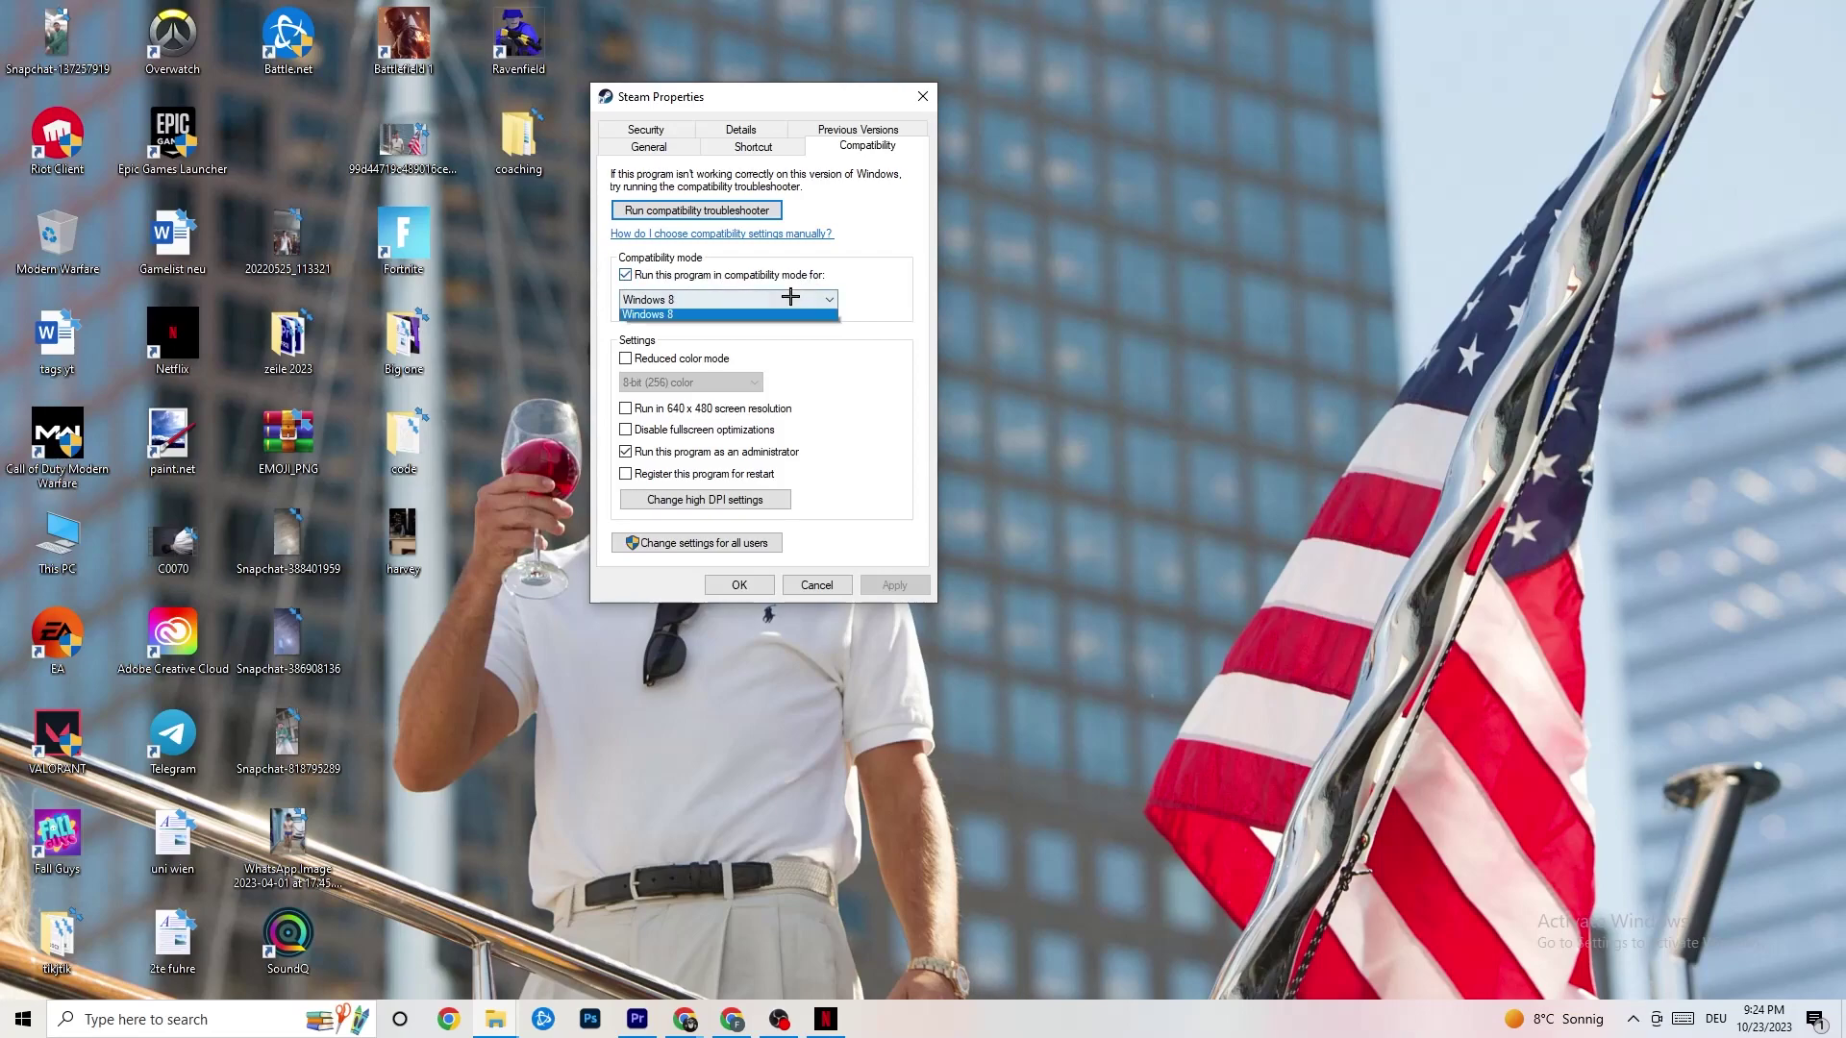
{"action": "left_click", "coordinate": [834, 276]}
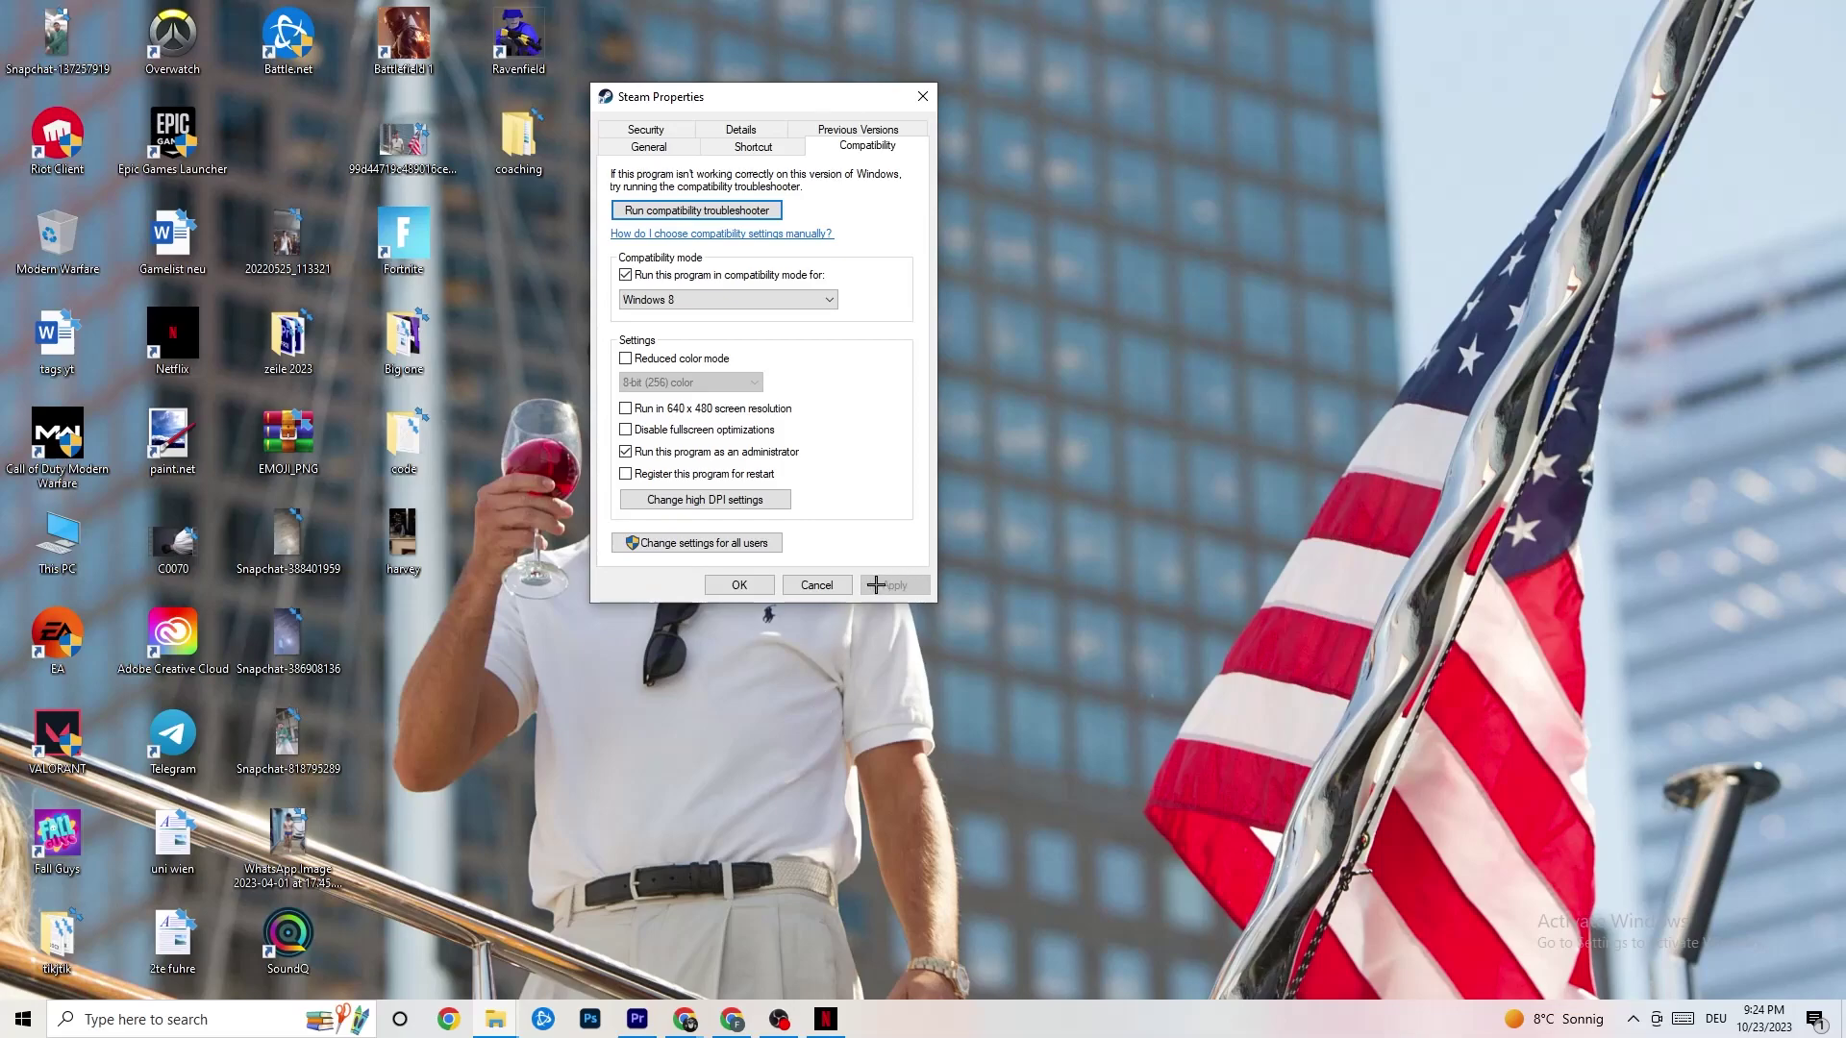
{"action": "left_click", "coordinate": [746, 591]}
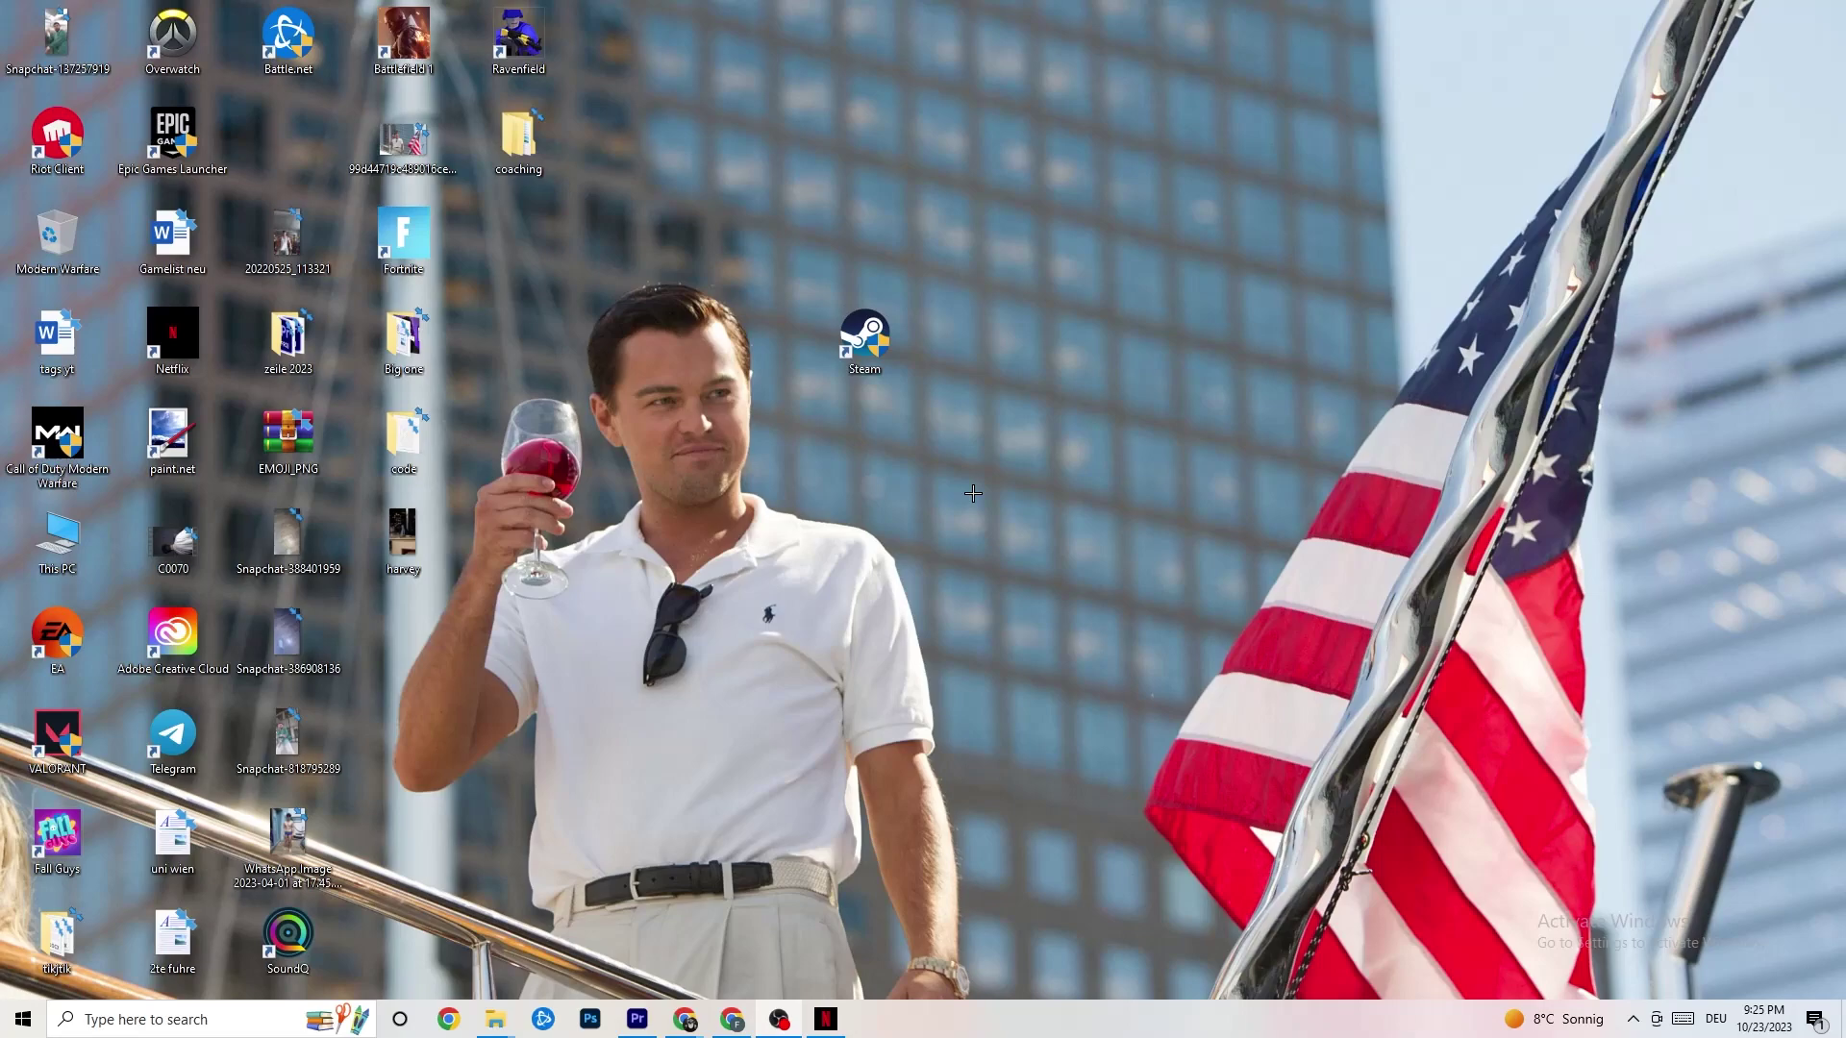
{"action": "right_click", "coordinate": [892, 363]}
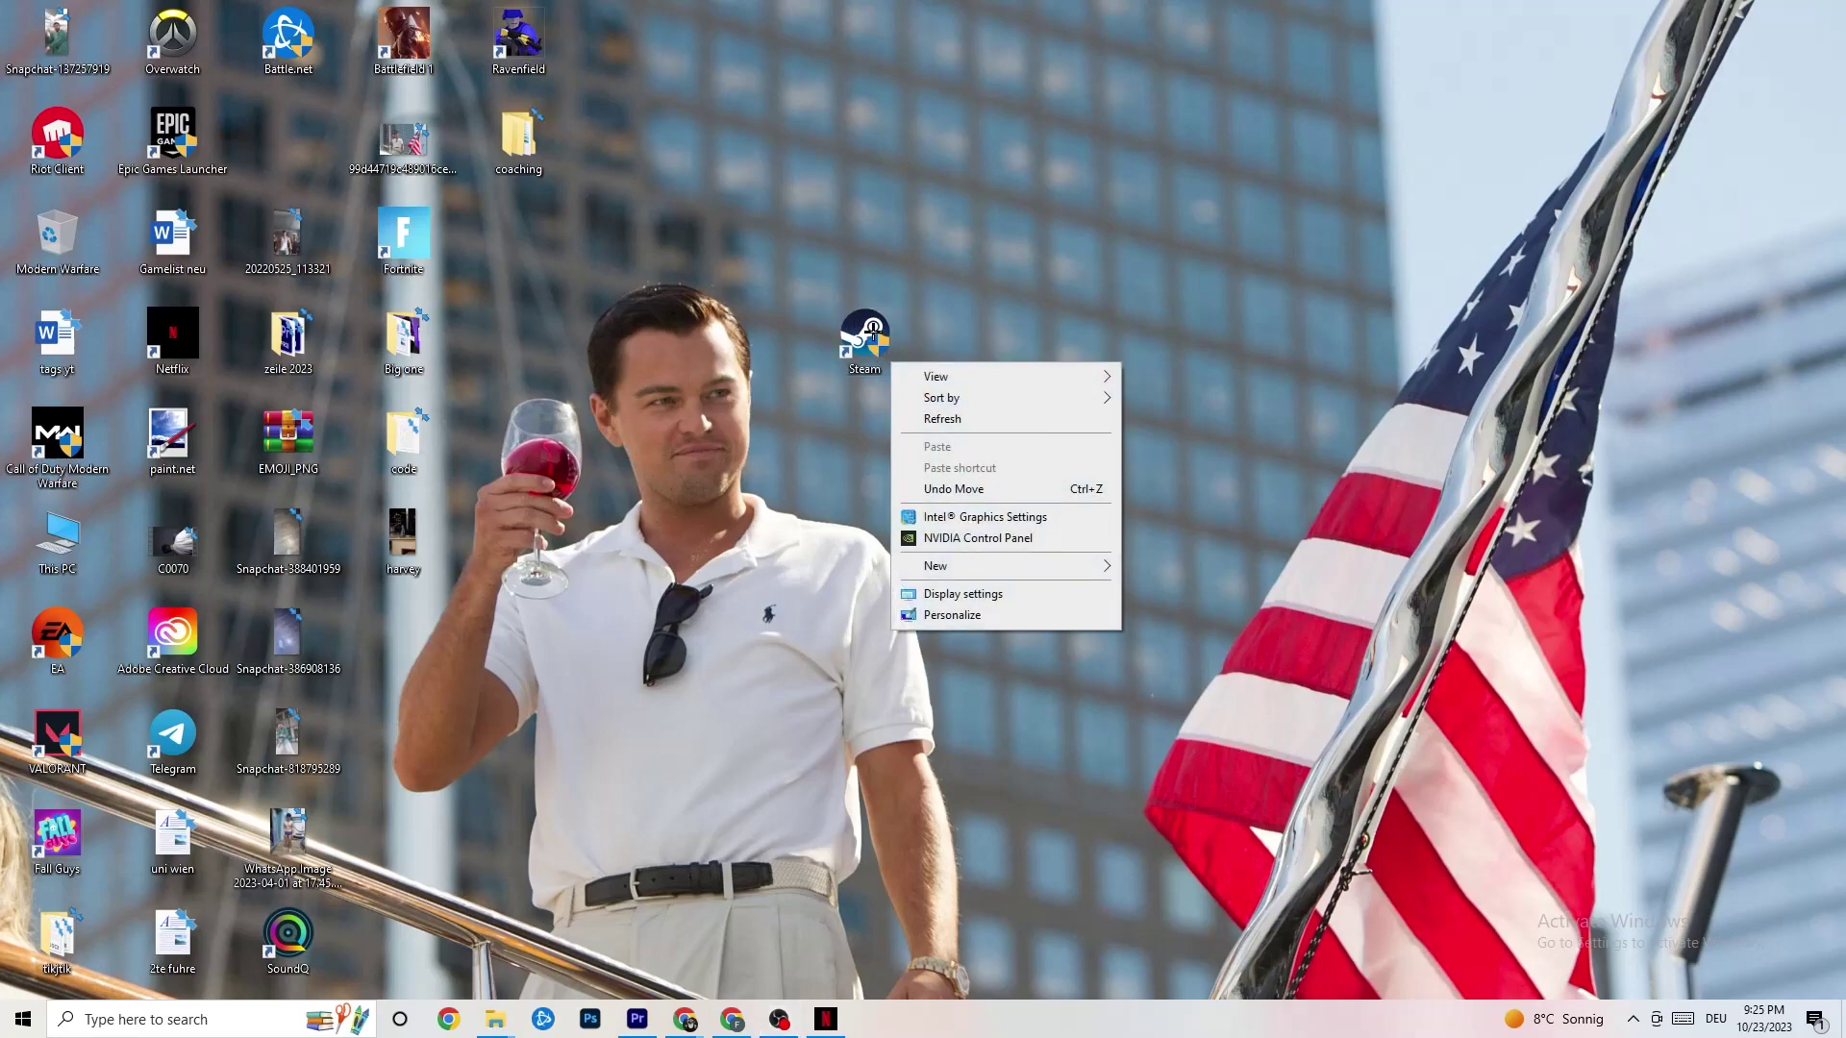
{"action": "right_click", "coordinate": [919, 188]}
{"action": "left_click", "coordinate": [734, 93]}
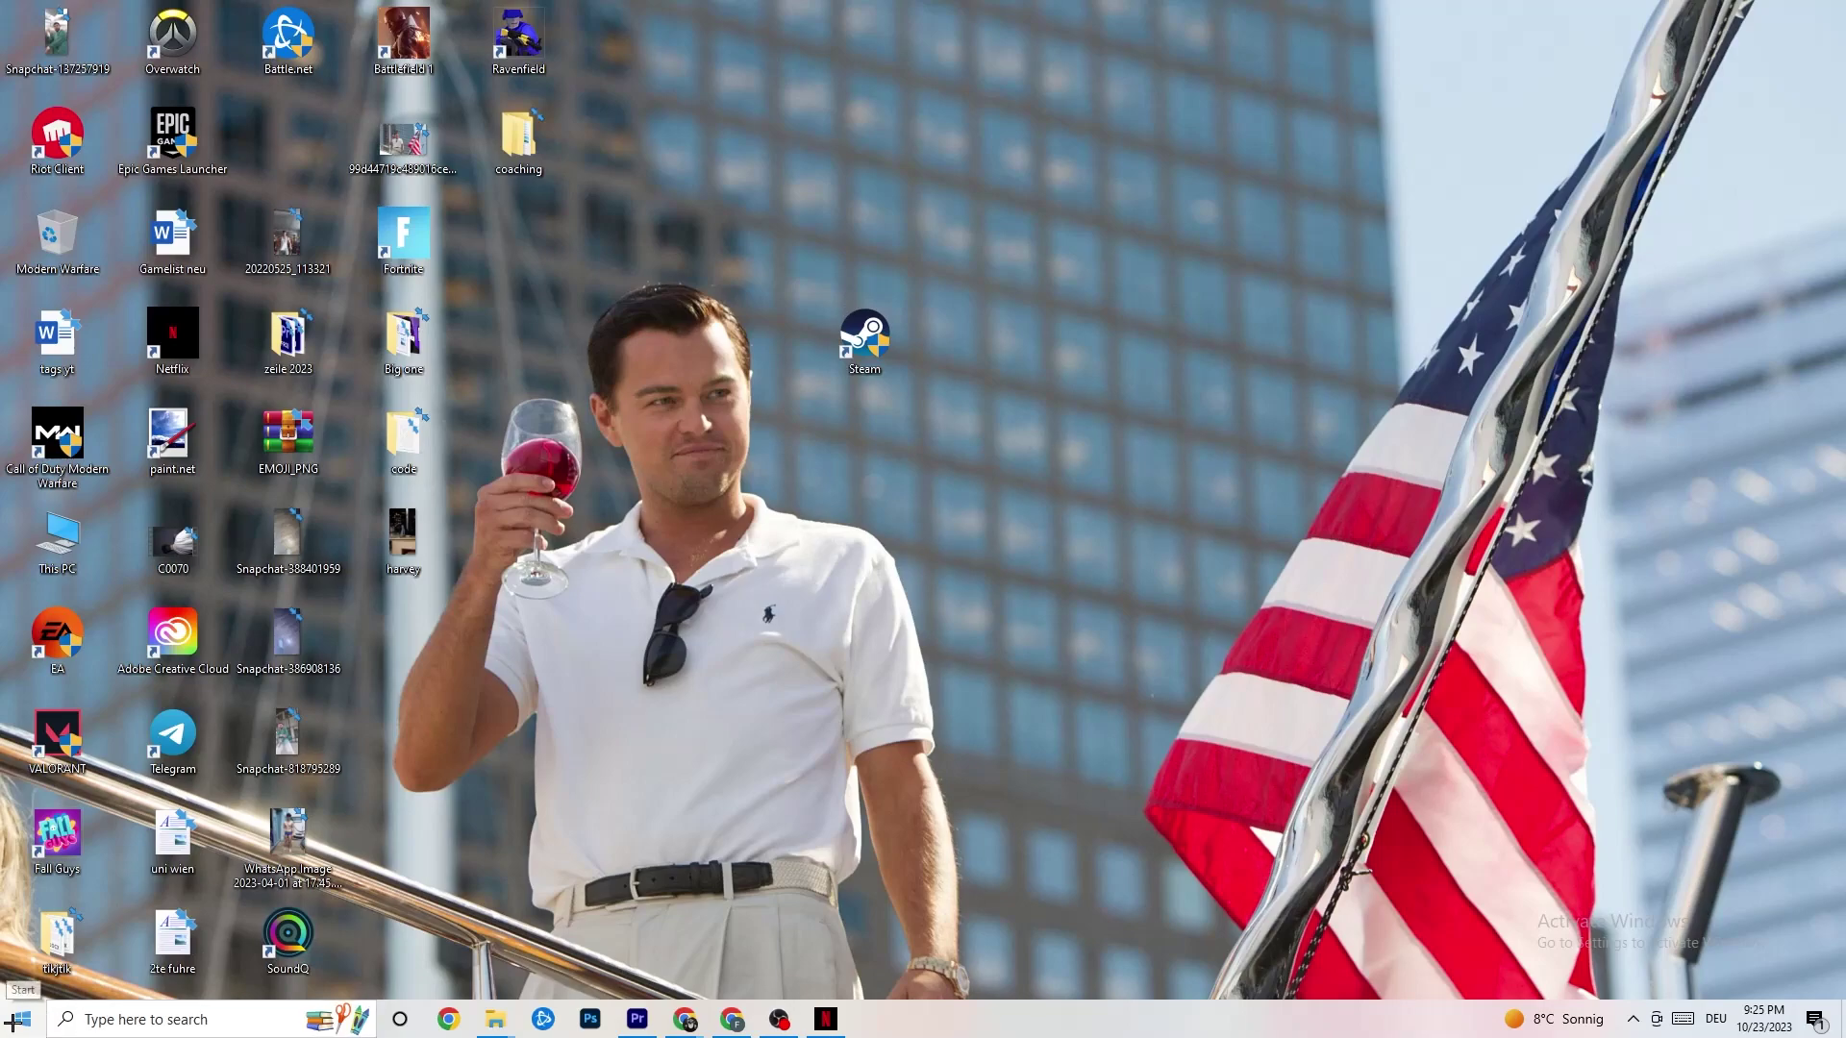
{"action": "left_click", "coordinate": [863, 337]}
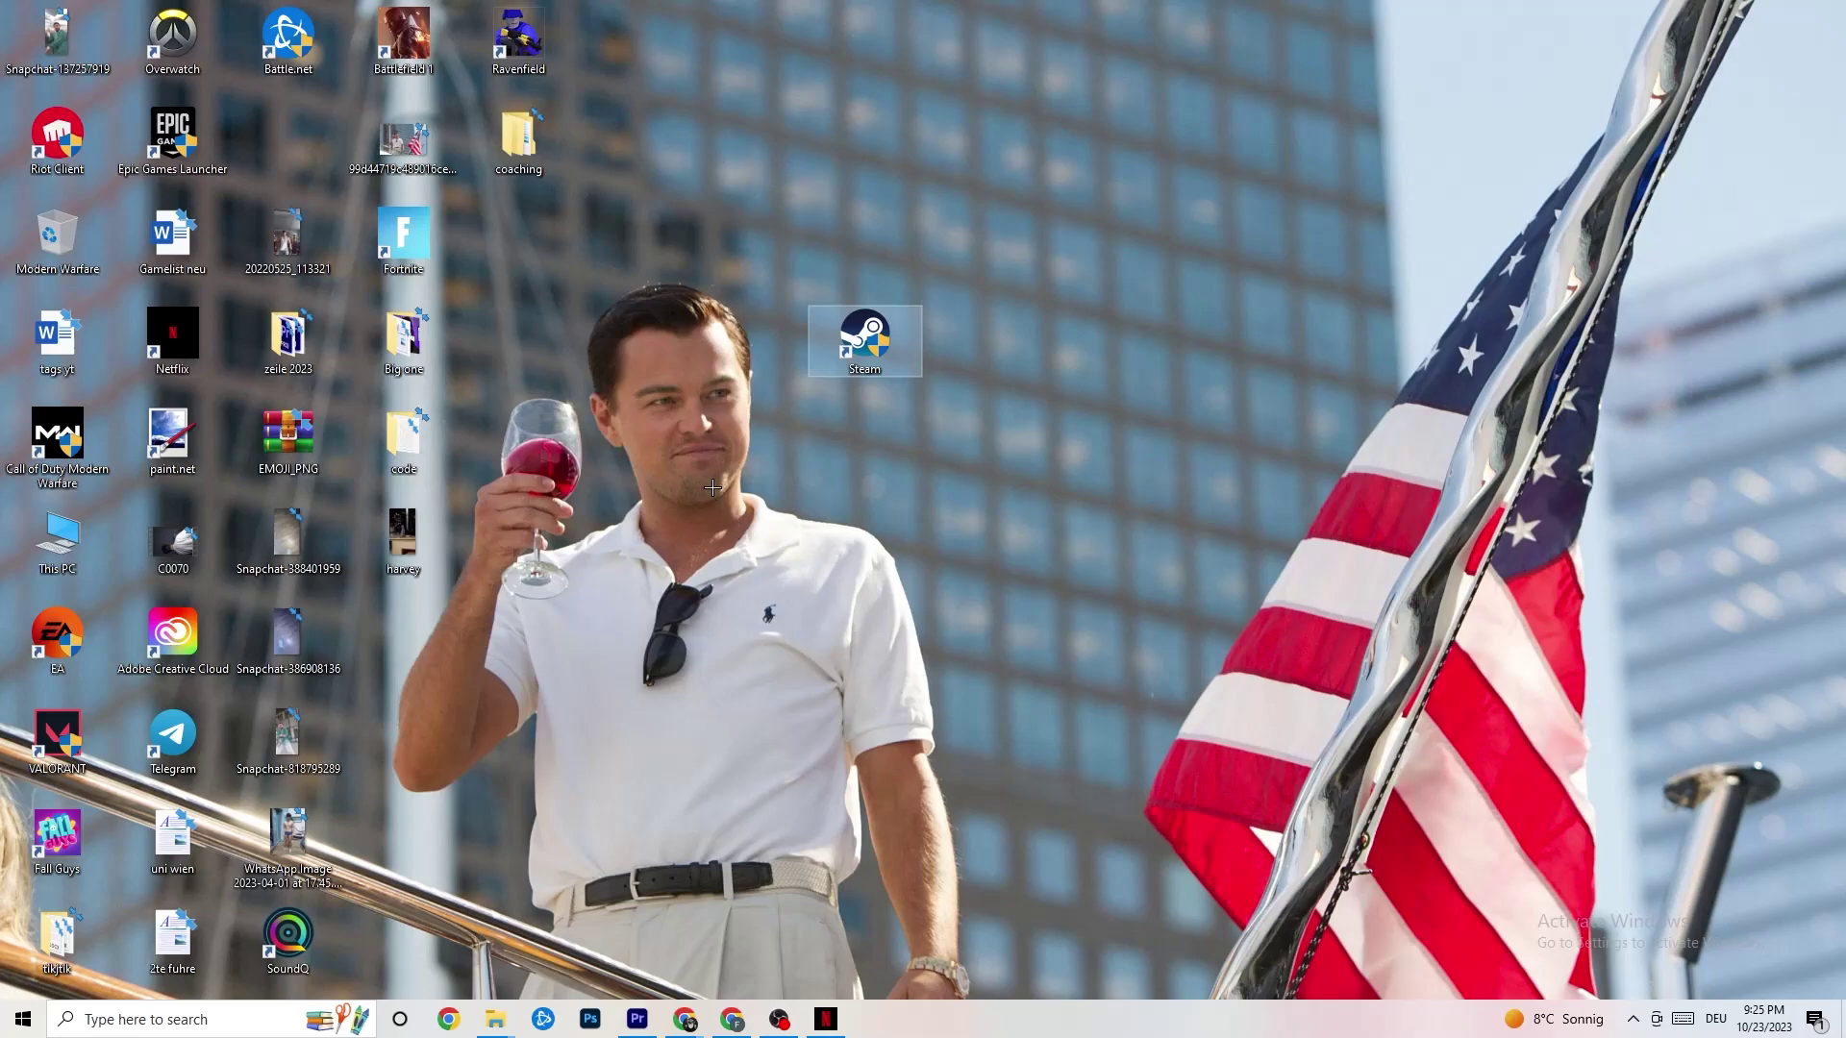
- Open Task Manager in a maximized window and examine the running processes and the actions available for Windows Explorer
{"action": "right_click", "coordinate": [1024, 1033]}
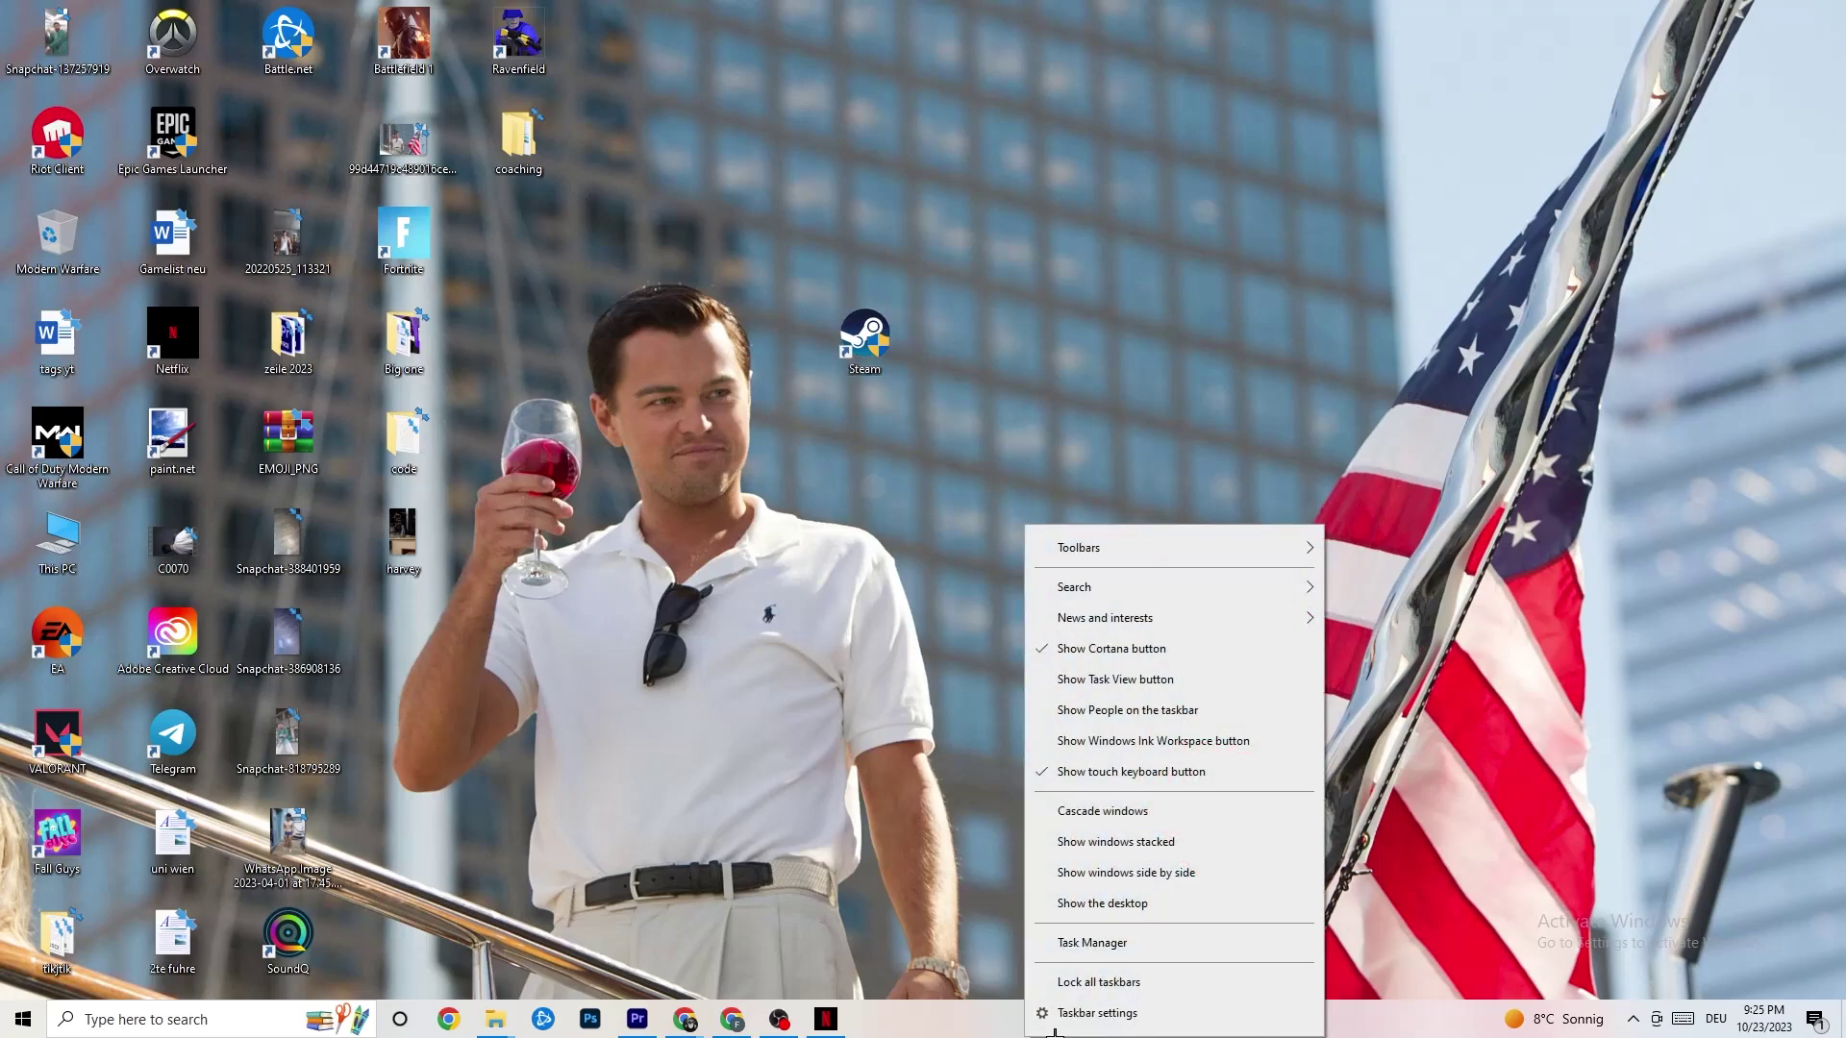
{"action": "left_click", "coordinate": [1121, 946]}
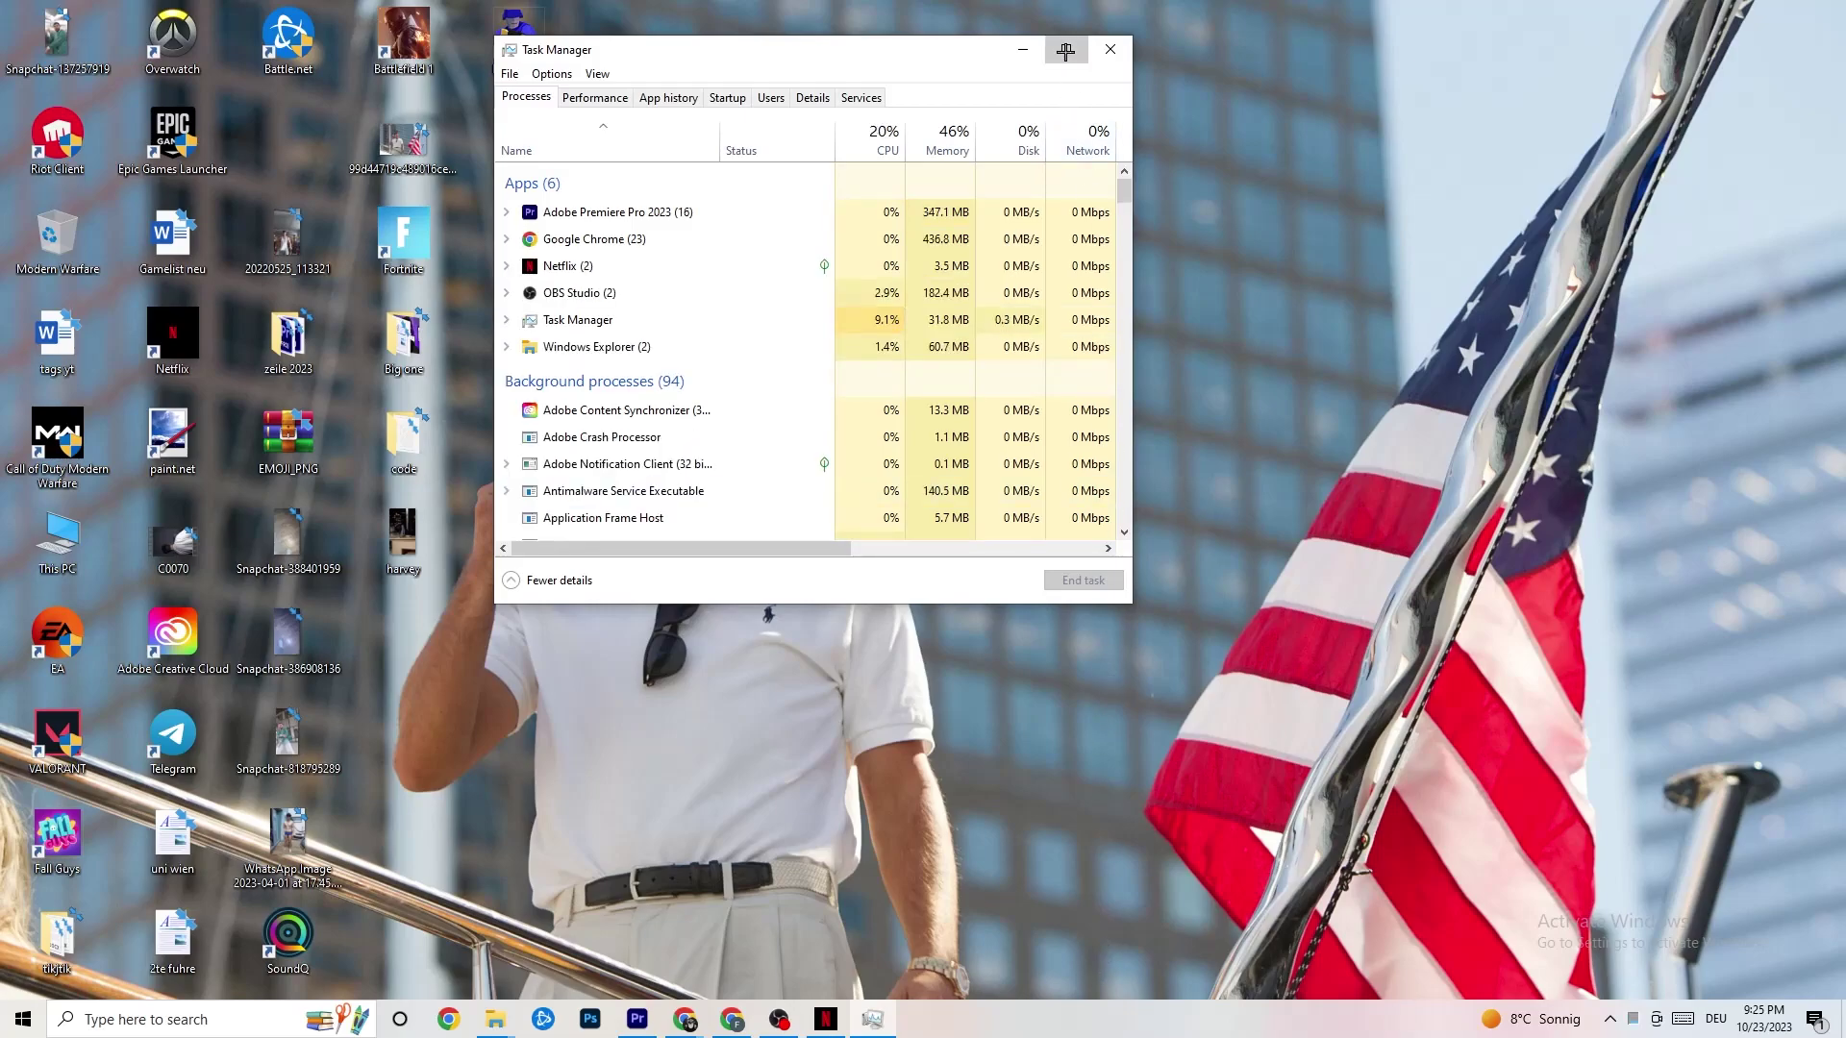
{"action": "left_click", "coordinate": [1067, 44]}
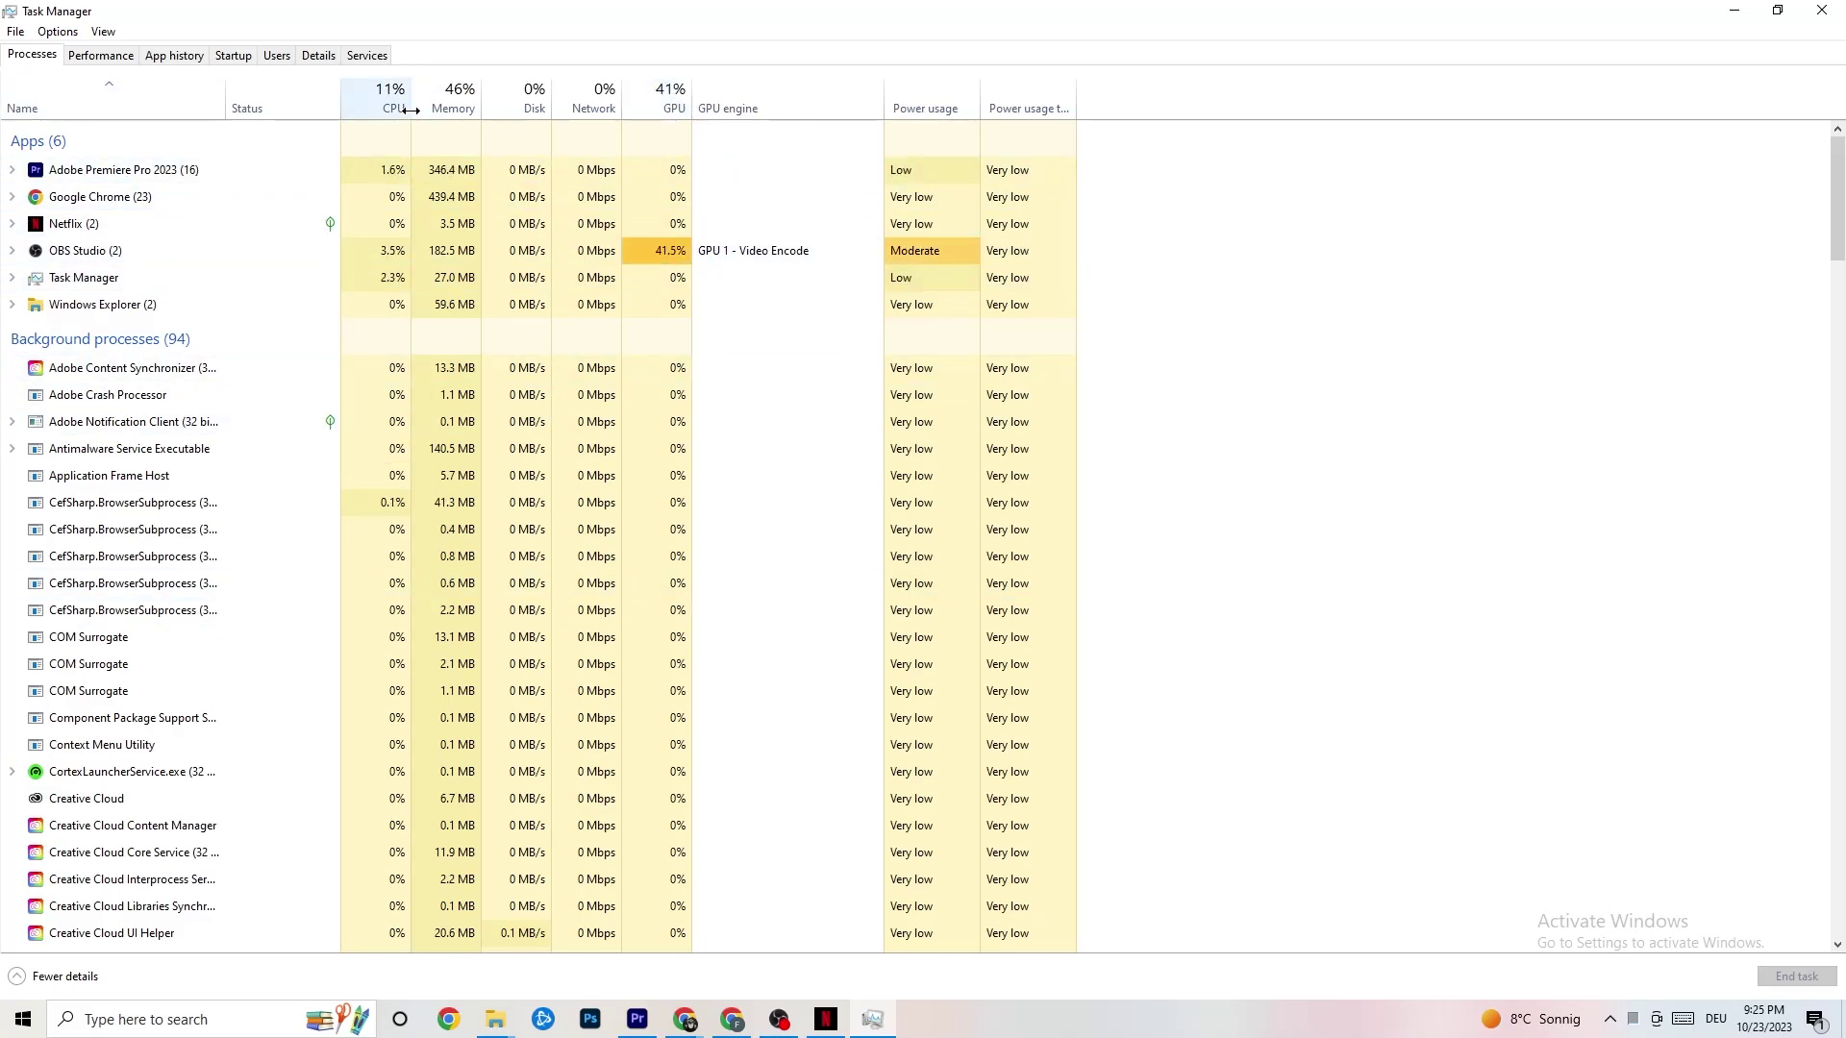
{"action": "right_click", "coordinate": [123, 307]}
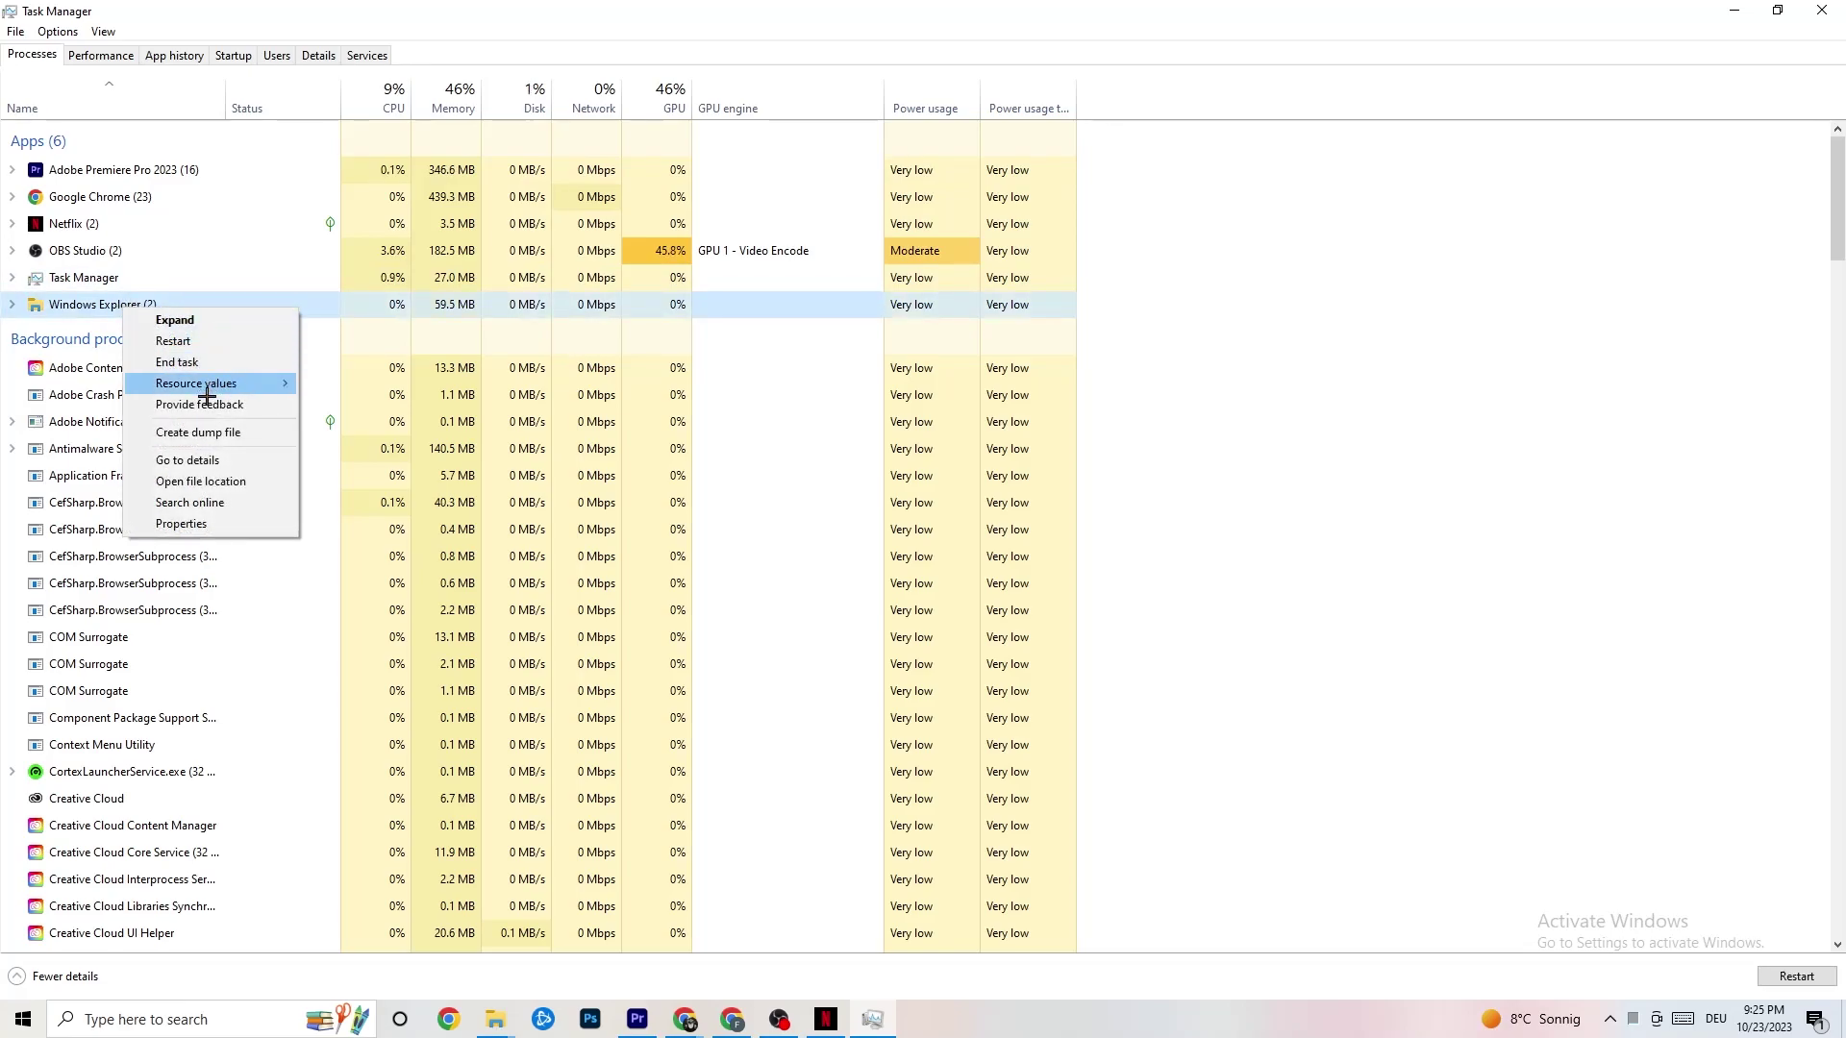
{"action": "left_click", "coordinate": [1250, 289]}
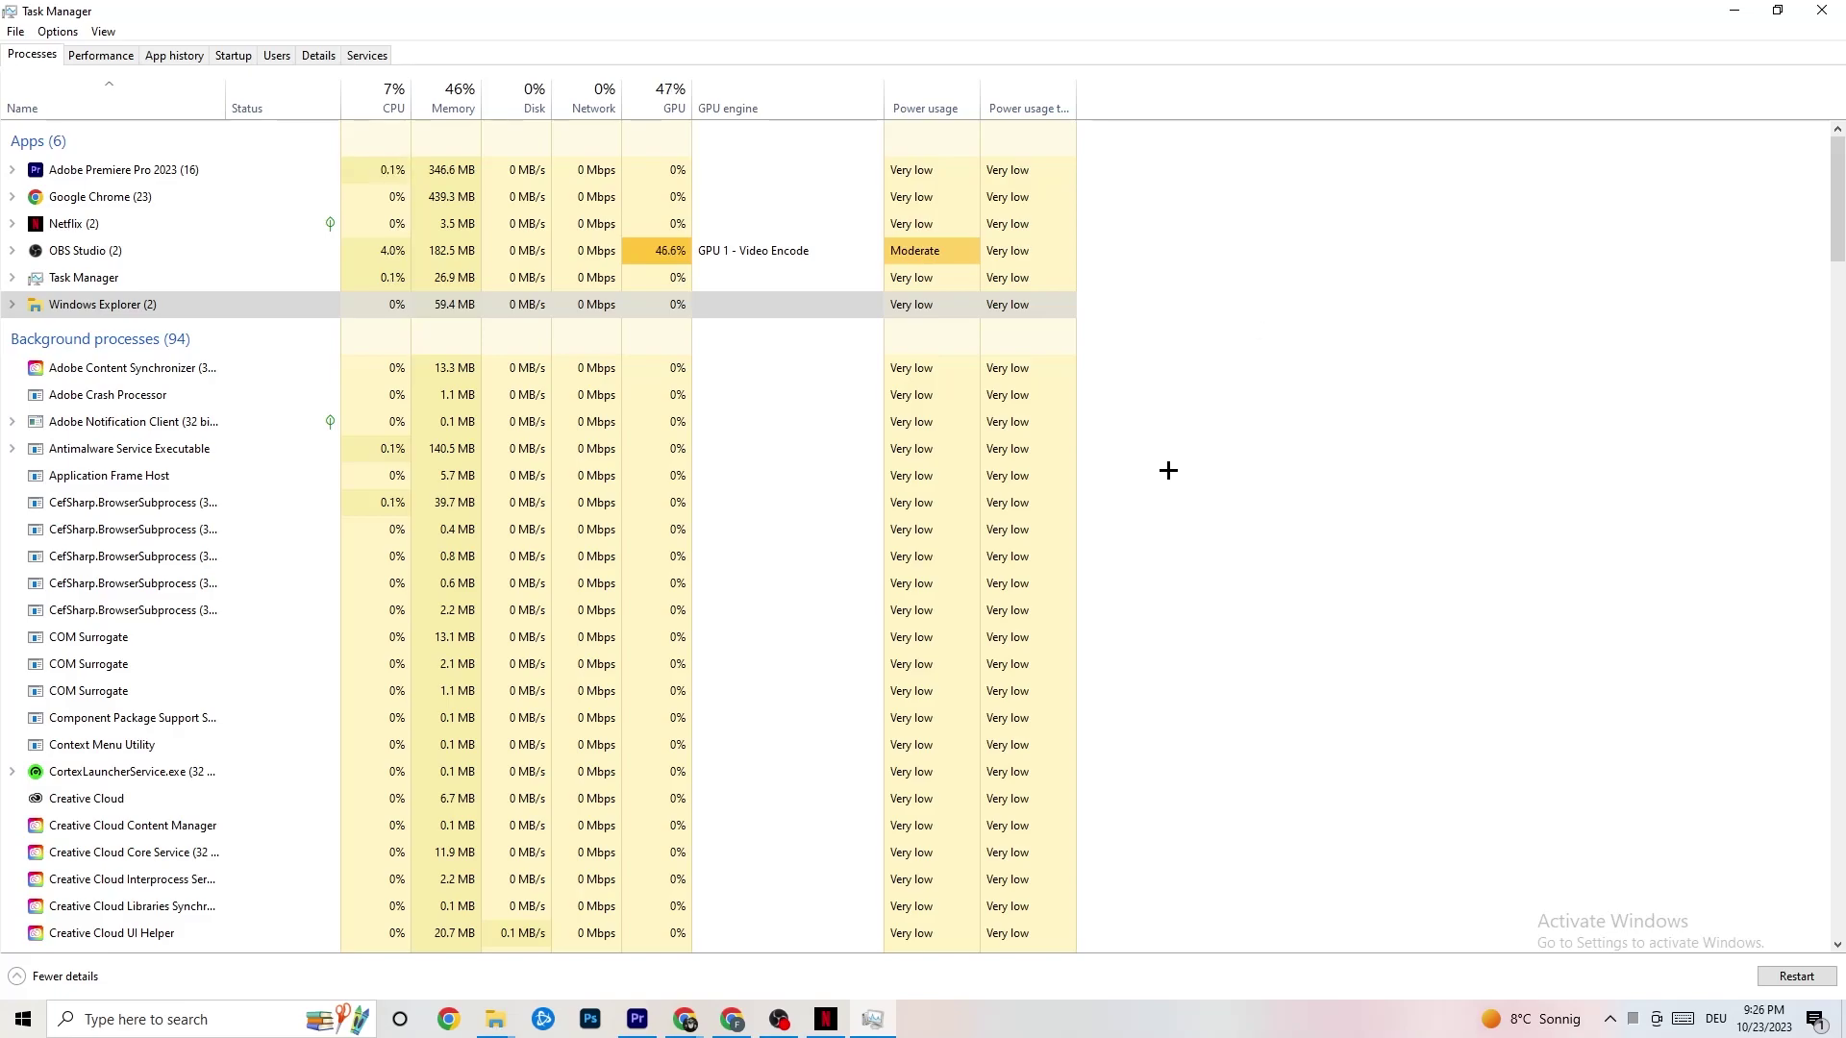
- Examine the startup programs' status and impact, and show the actions available for the Pivot Software entry
{"action": "left_click", "coordinate": [233, 54]}
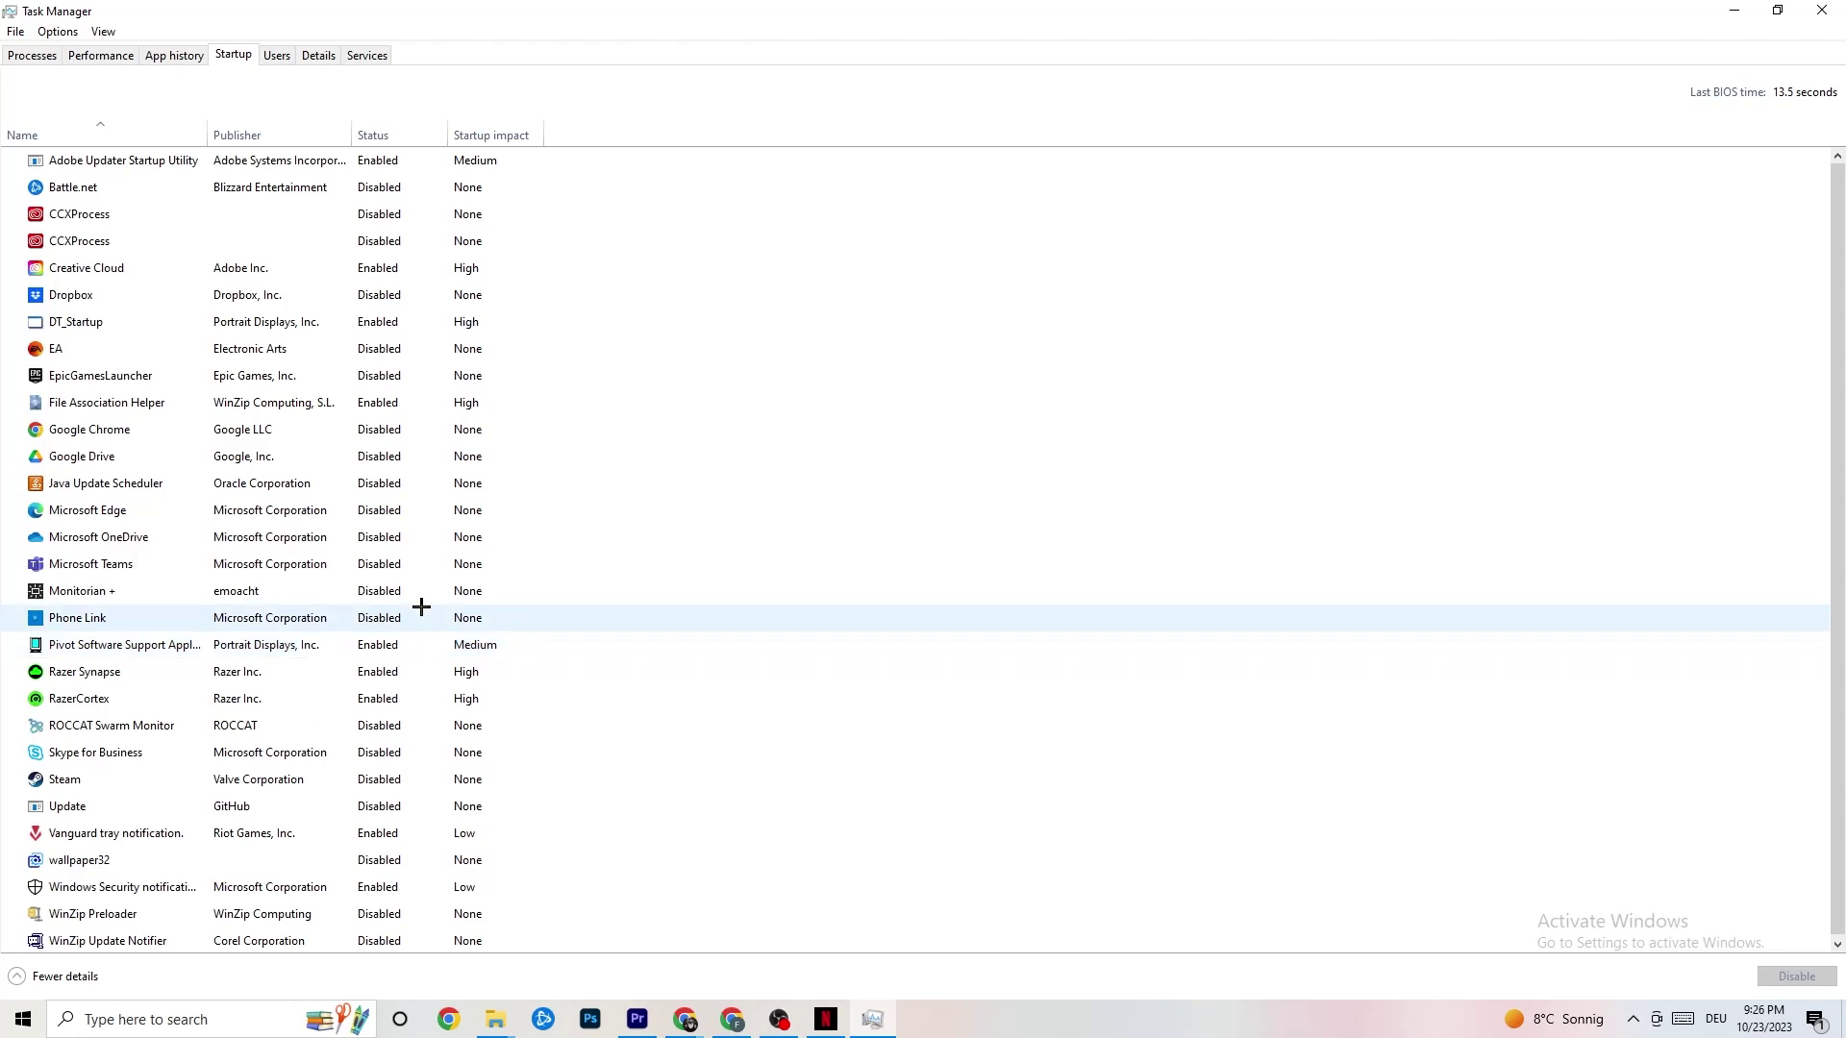
{"action": "right_click", "coordinate": [372, 645]}
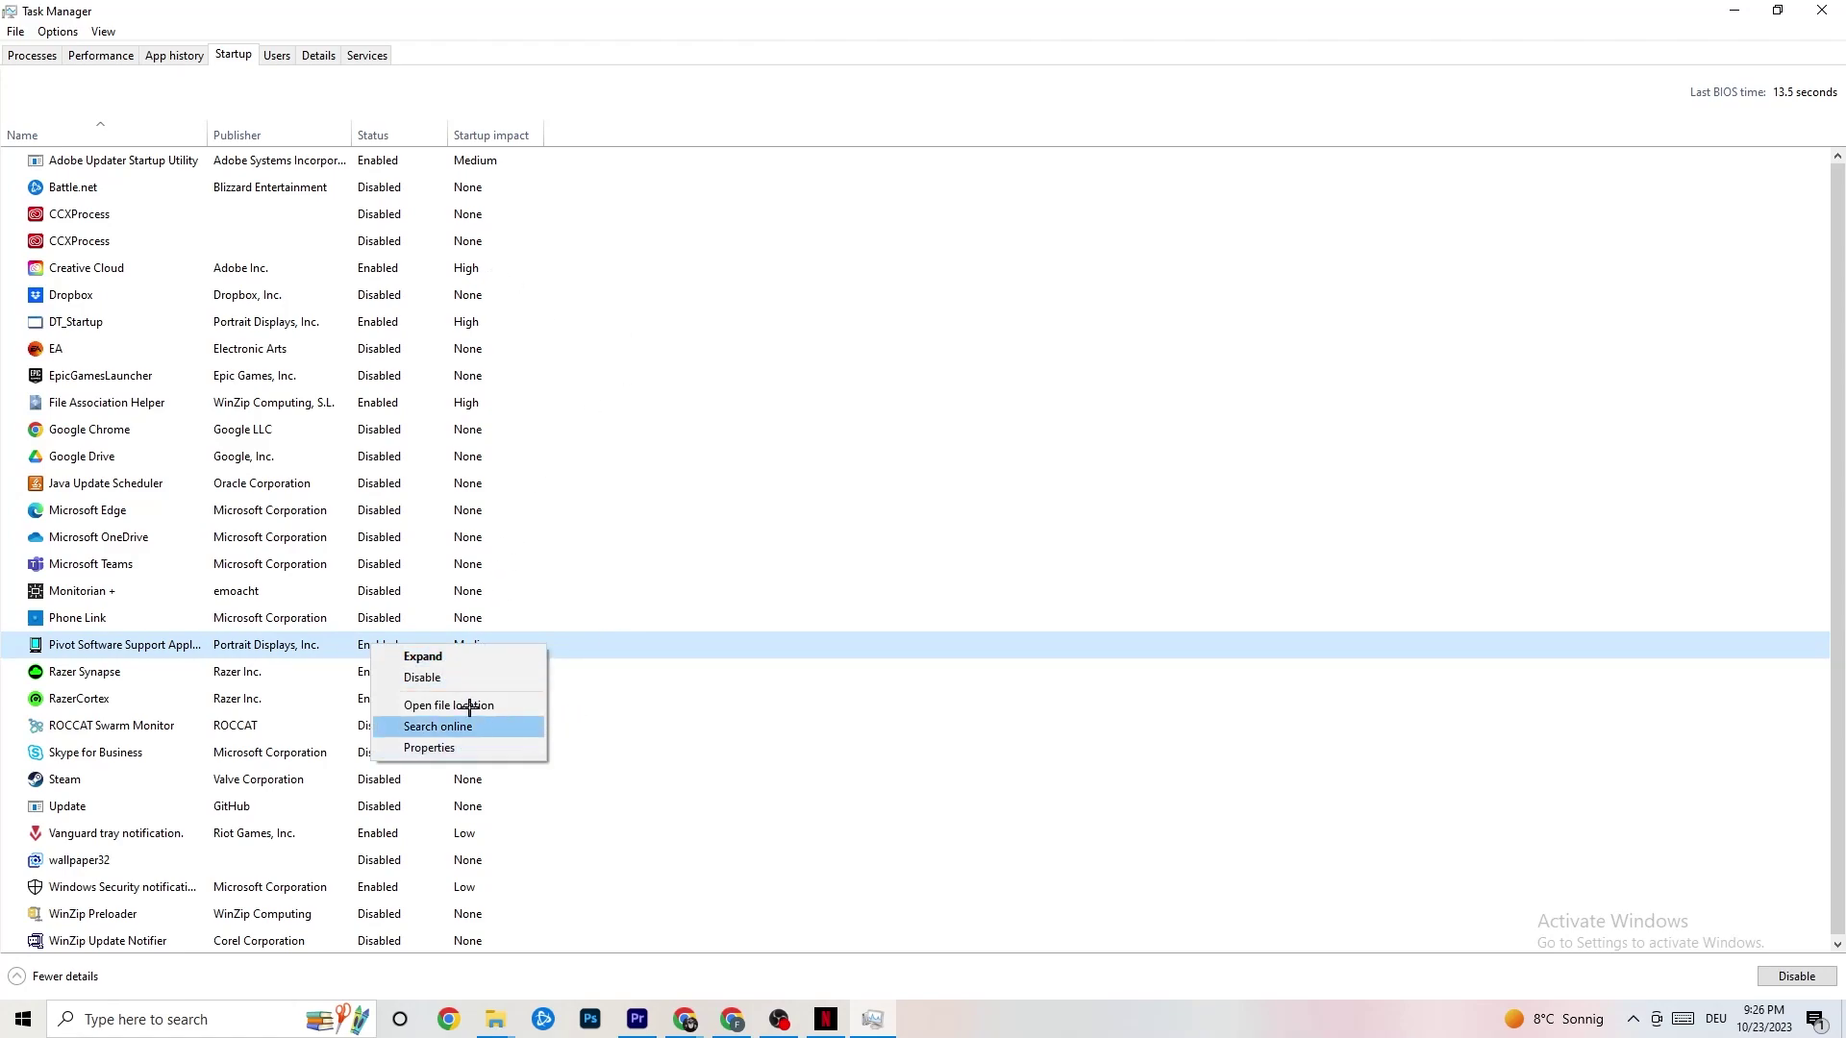
- Review the priority options for the Adobe Premiere Pro process in the detailed process list, and close Task Manager
{"action": "left_click", "coordinate": [318, 55]}
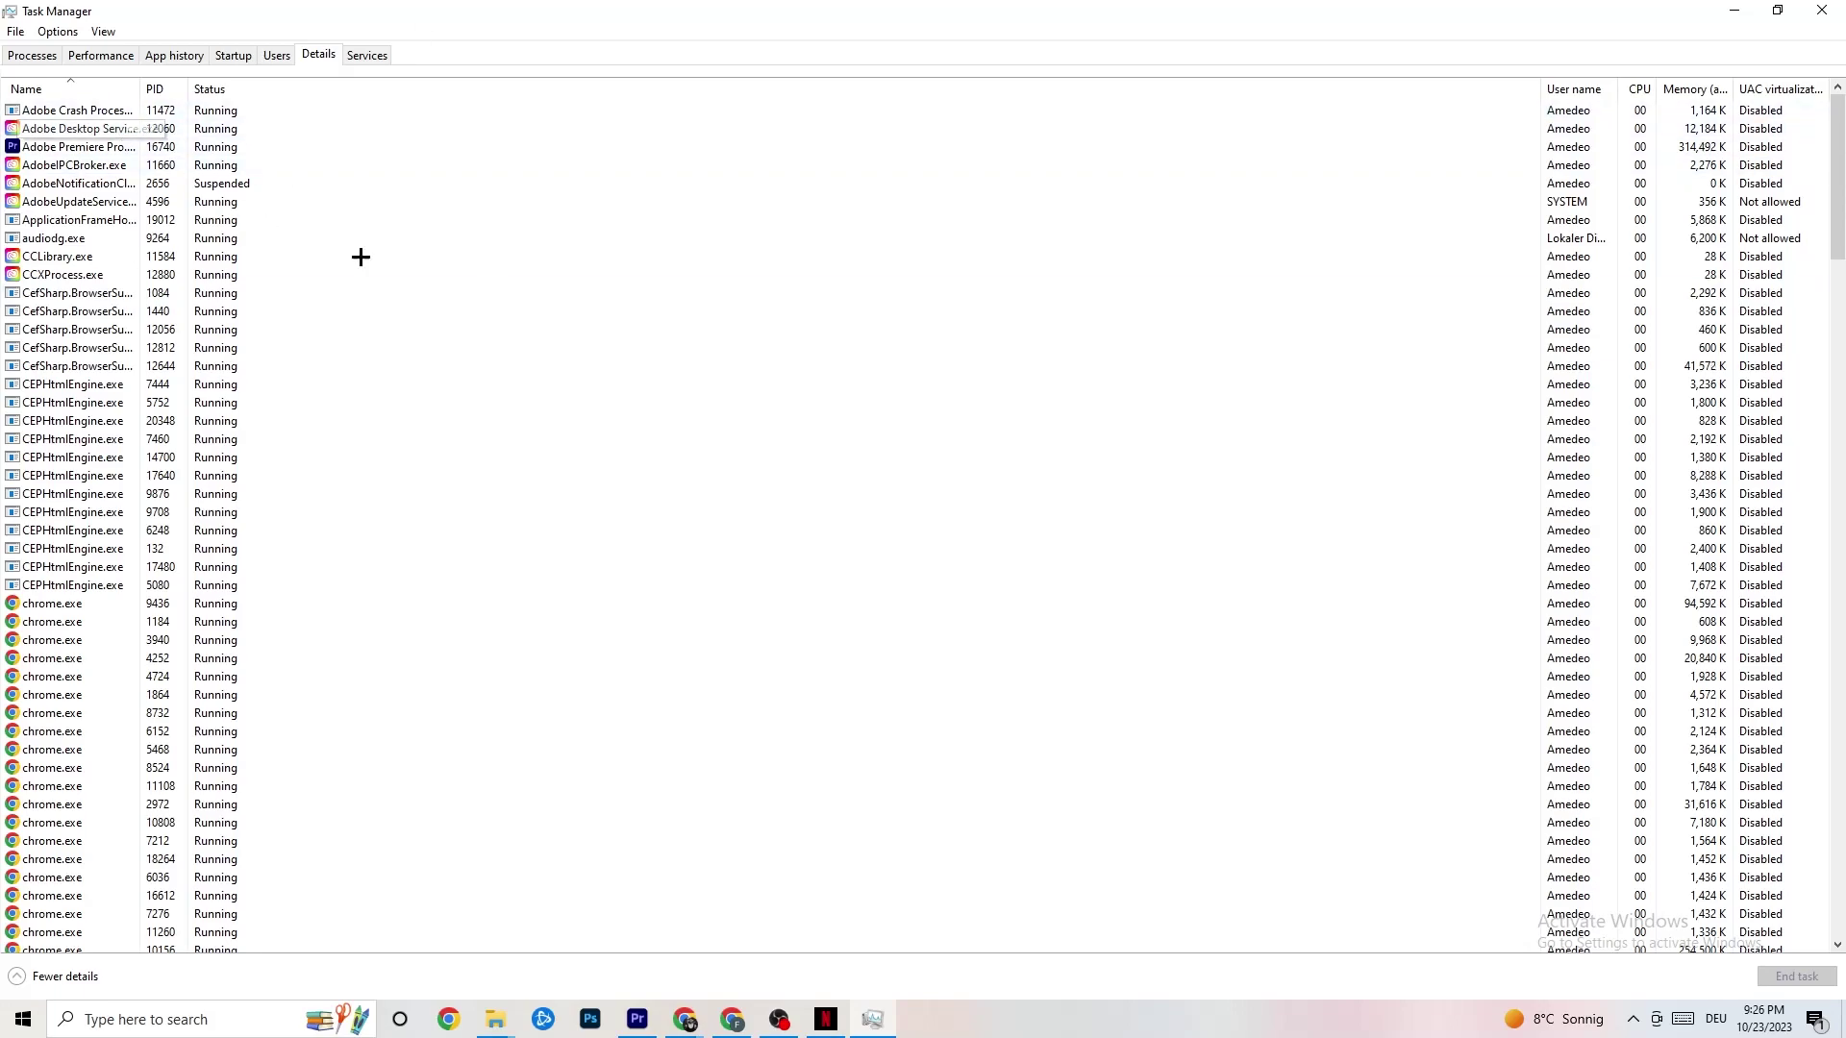
{"action": "right_click", "coordinate": [80, 155]}
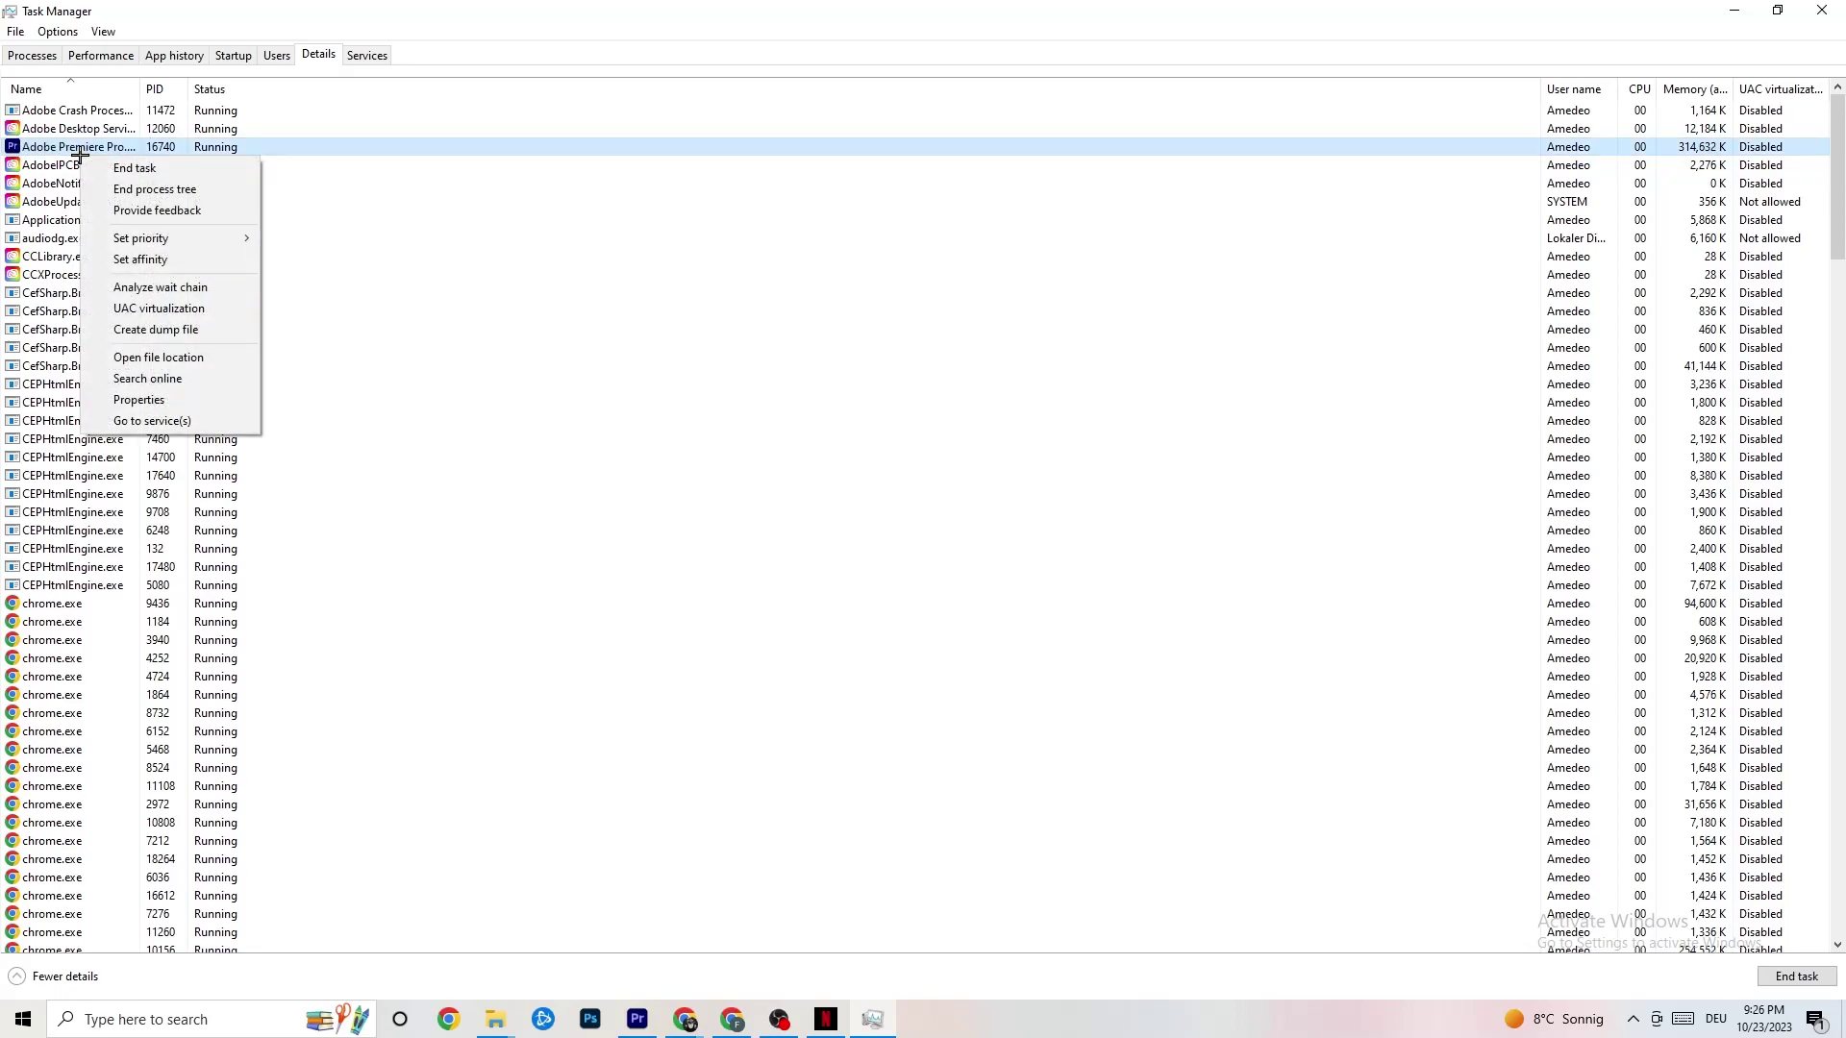
{"action": "mouse_move", "coordinate": [168, 239]}
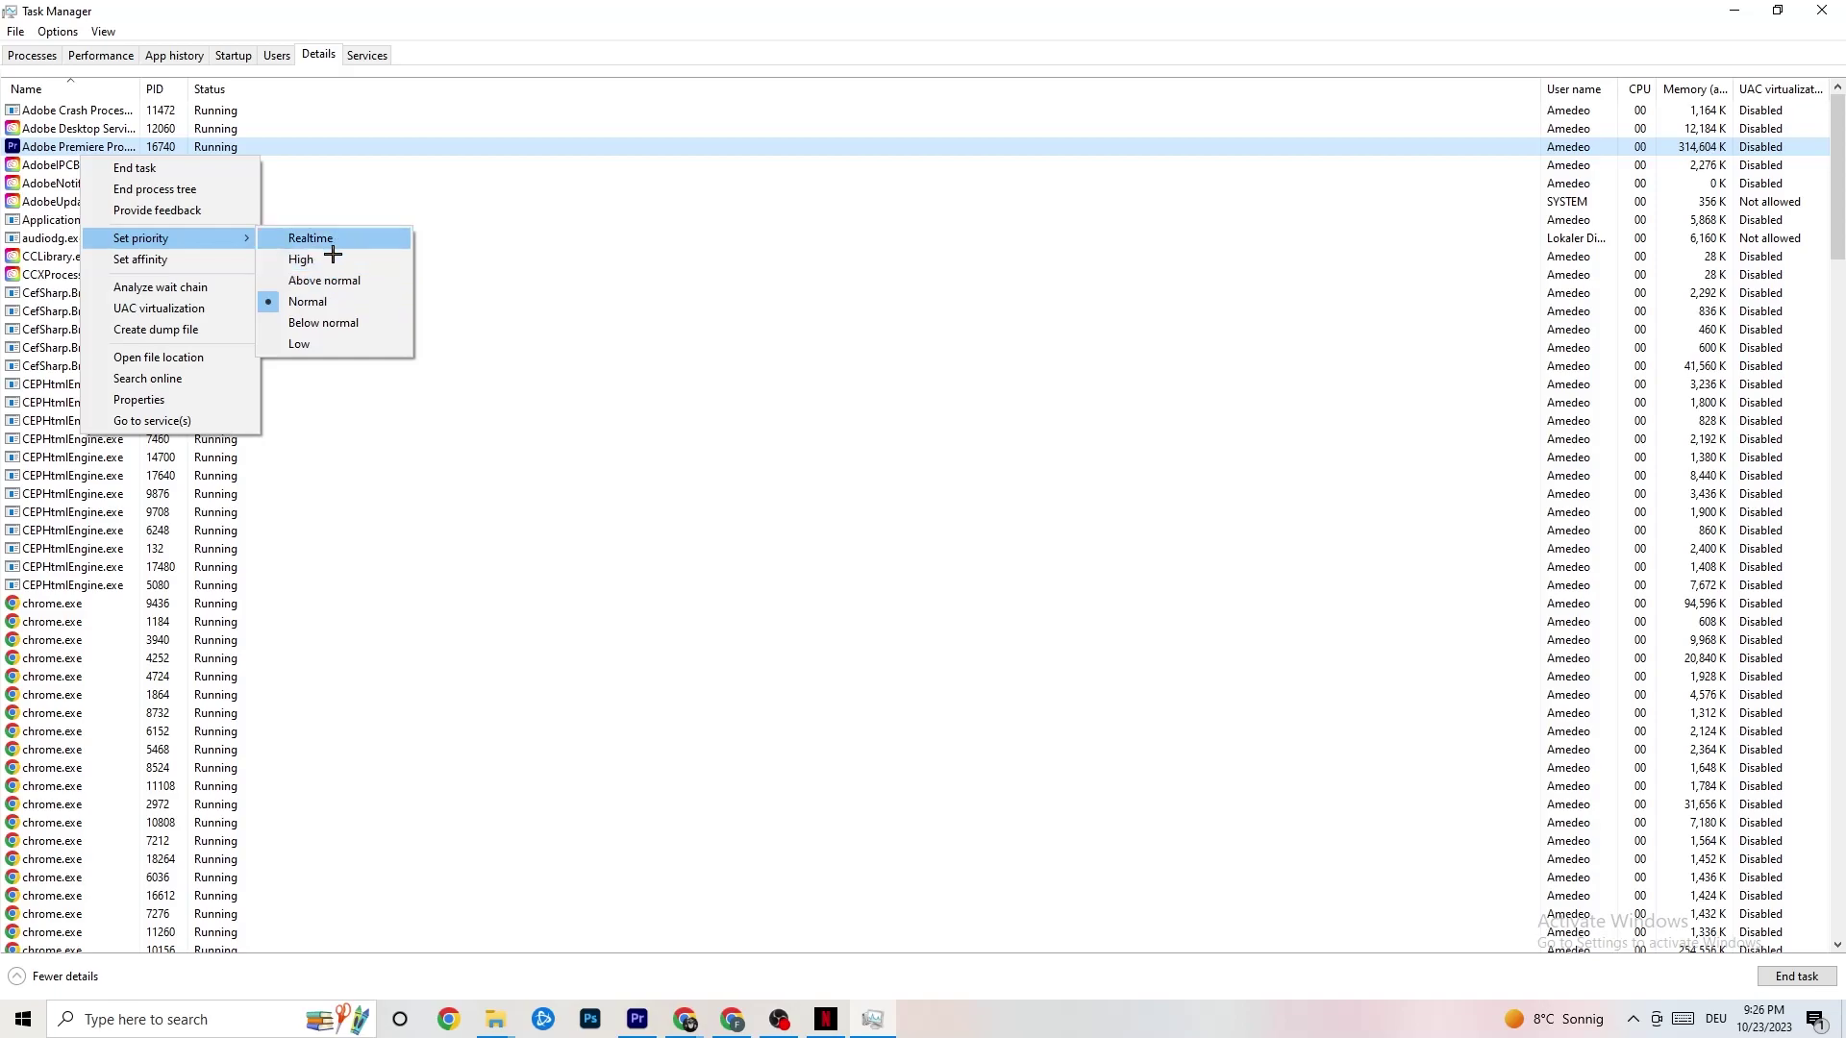
{"action": "left_click", "coordinate": [548, 183]}
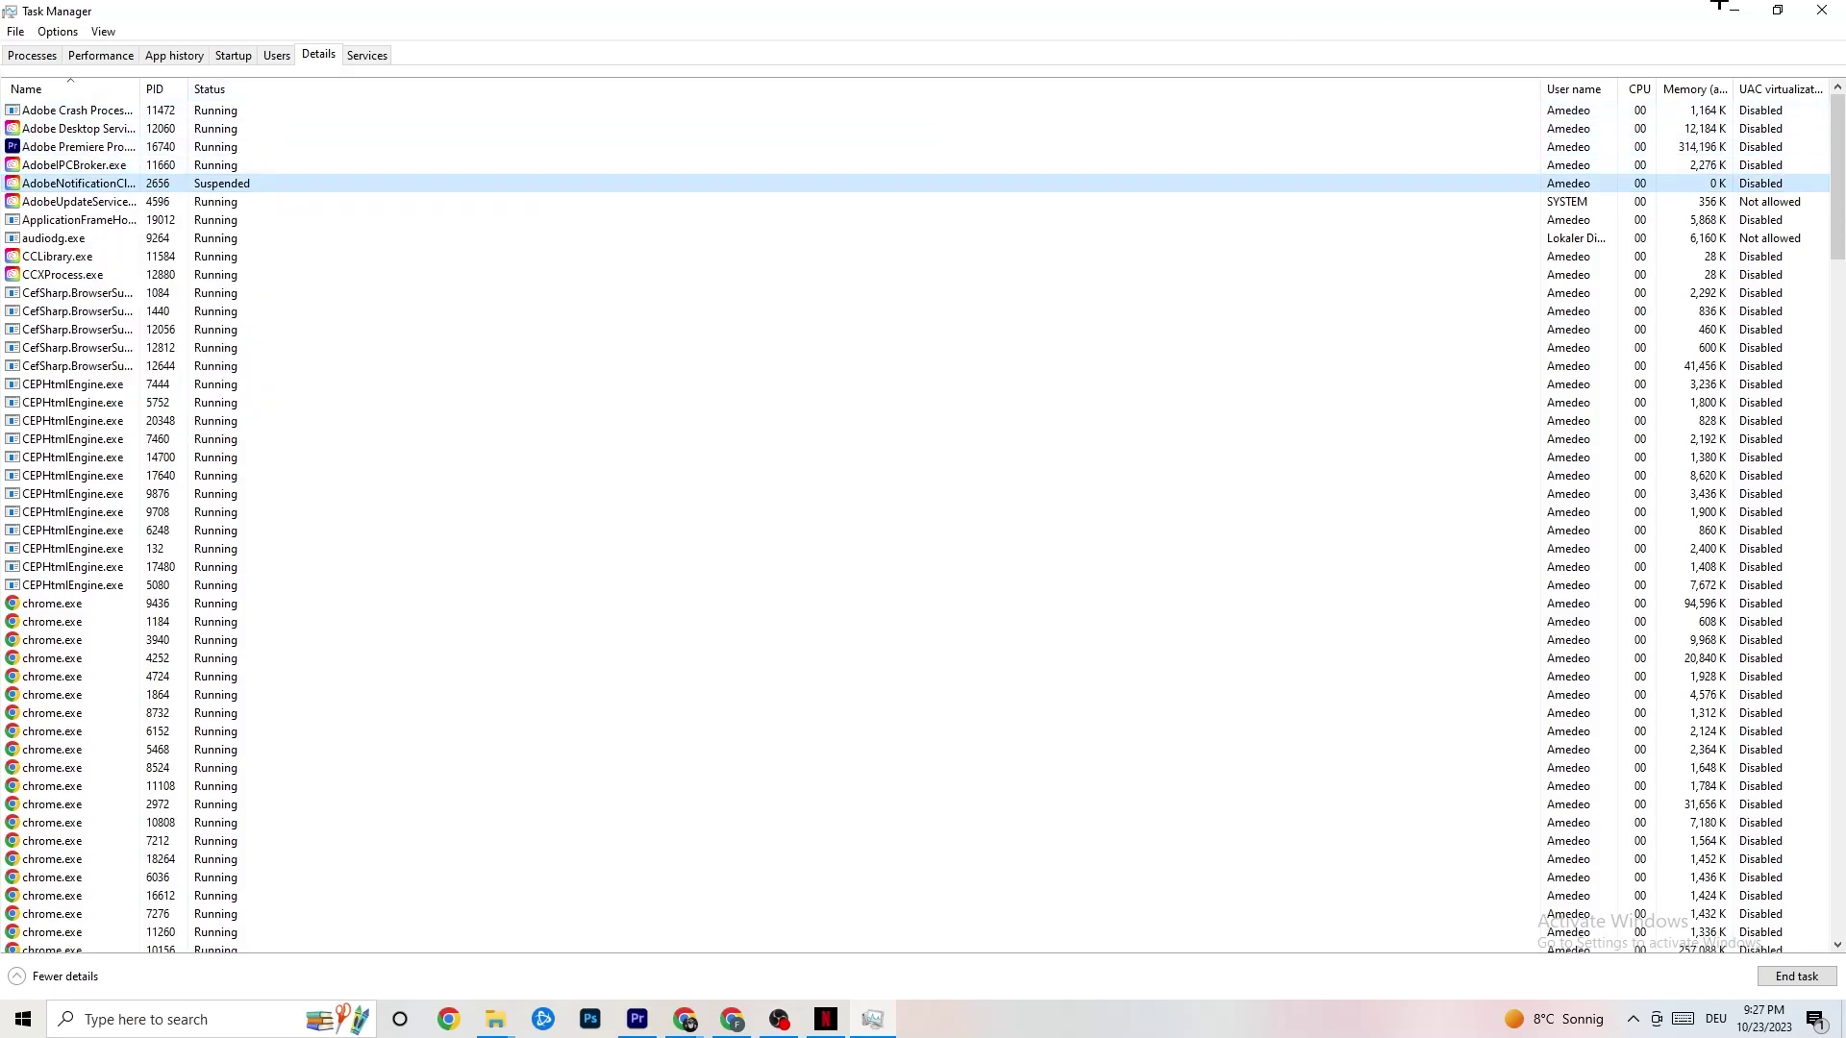
{"action": "left_click", "coordinate": [1822, 9]}
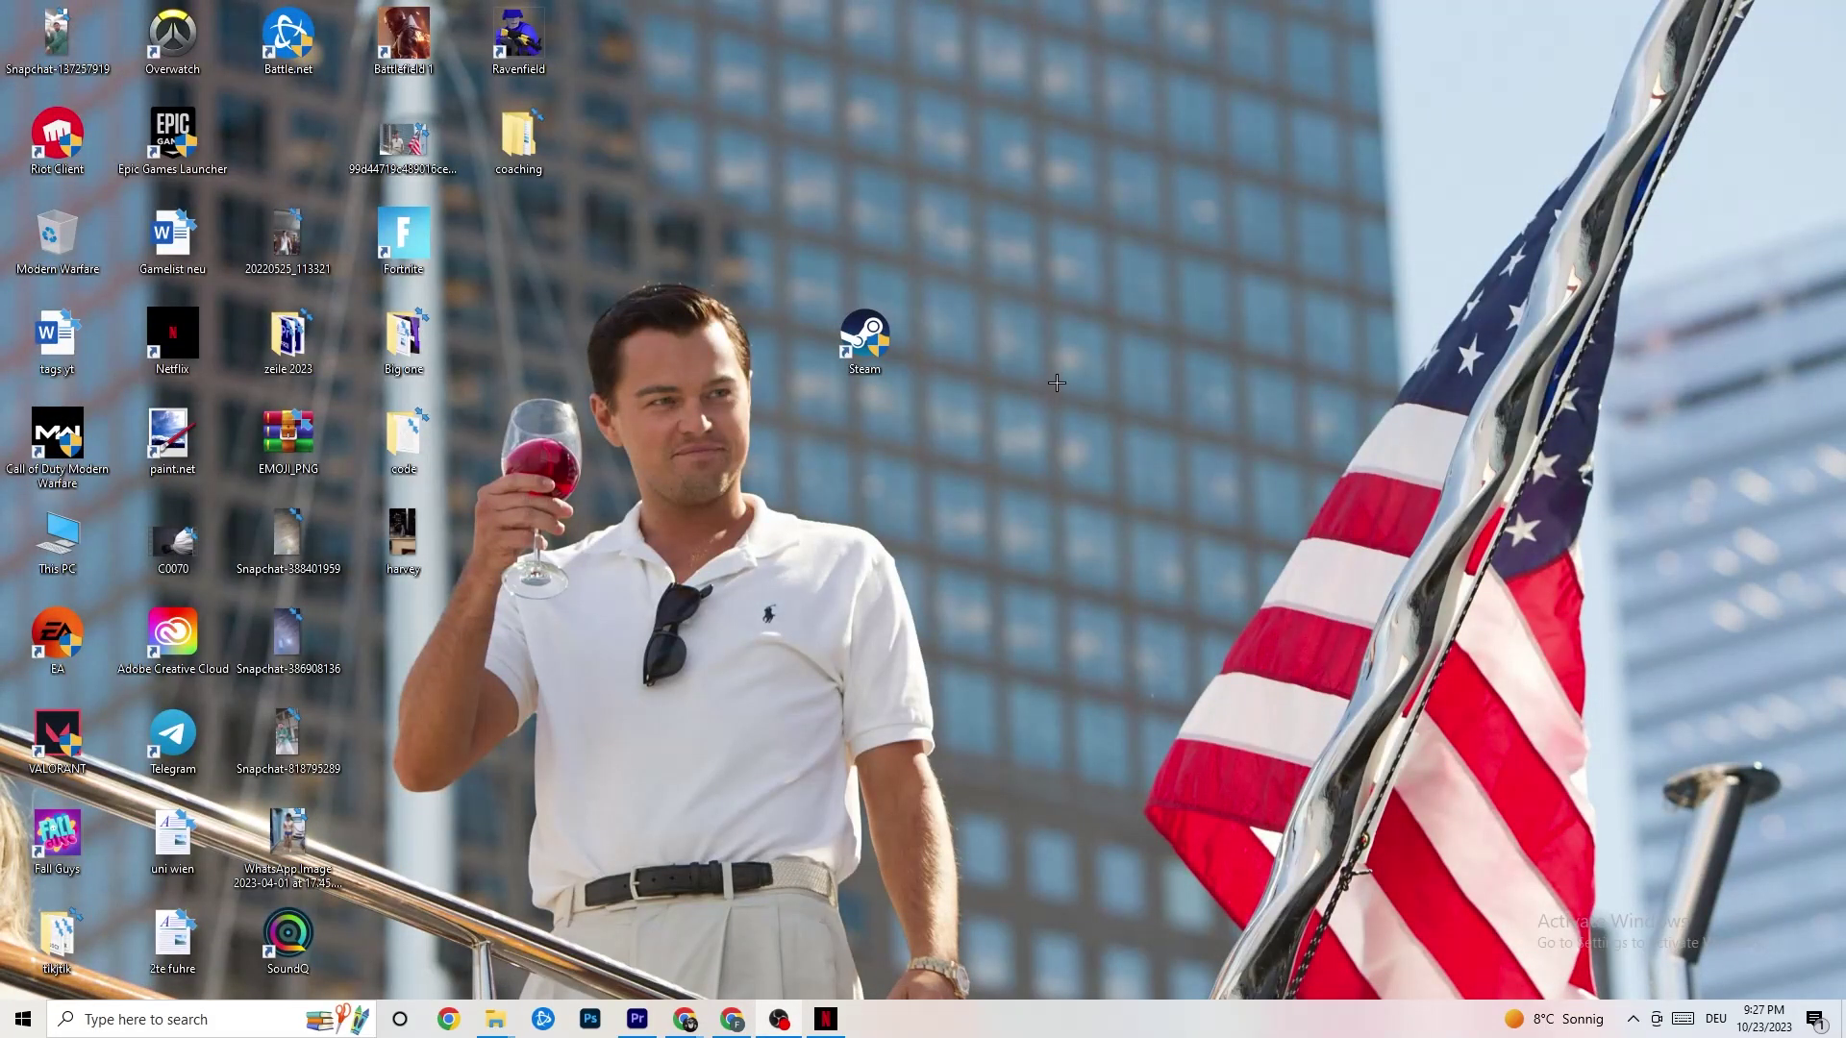
- Review the image settings preview options and the Change Resolution page in the NVIDIA Control Panel, and close it
{"action": "right_click", "coordinate": [1033, 183]}
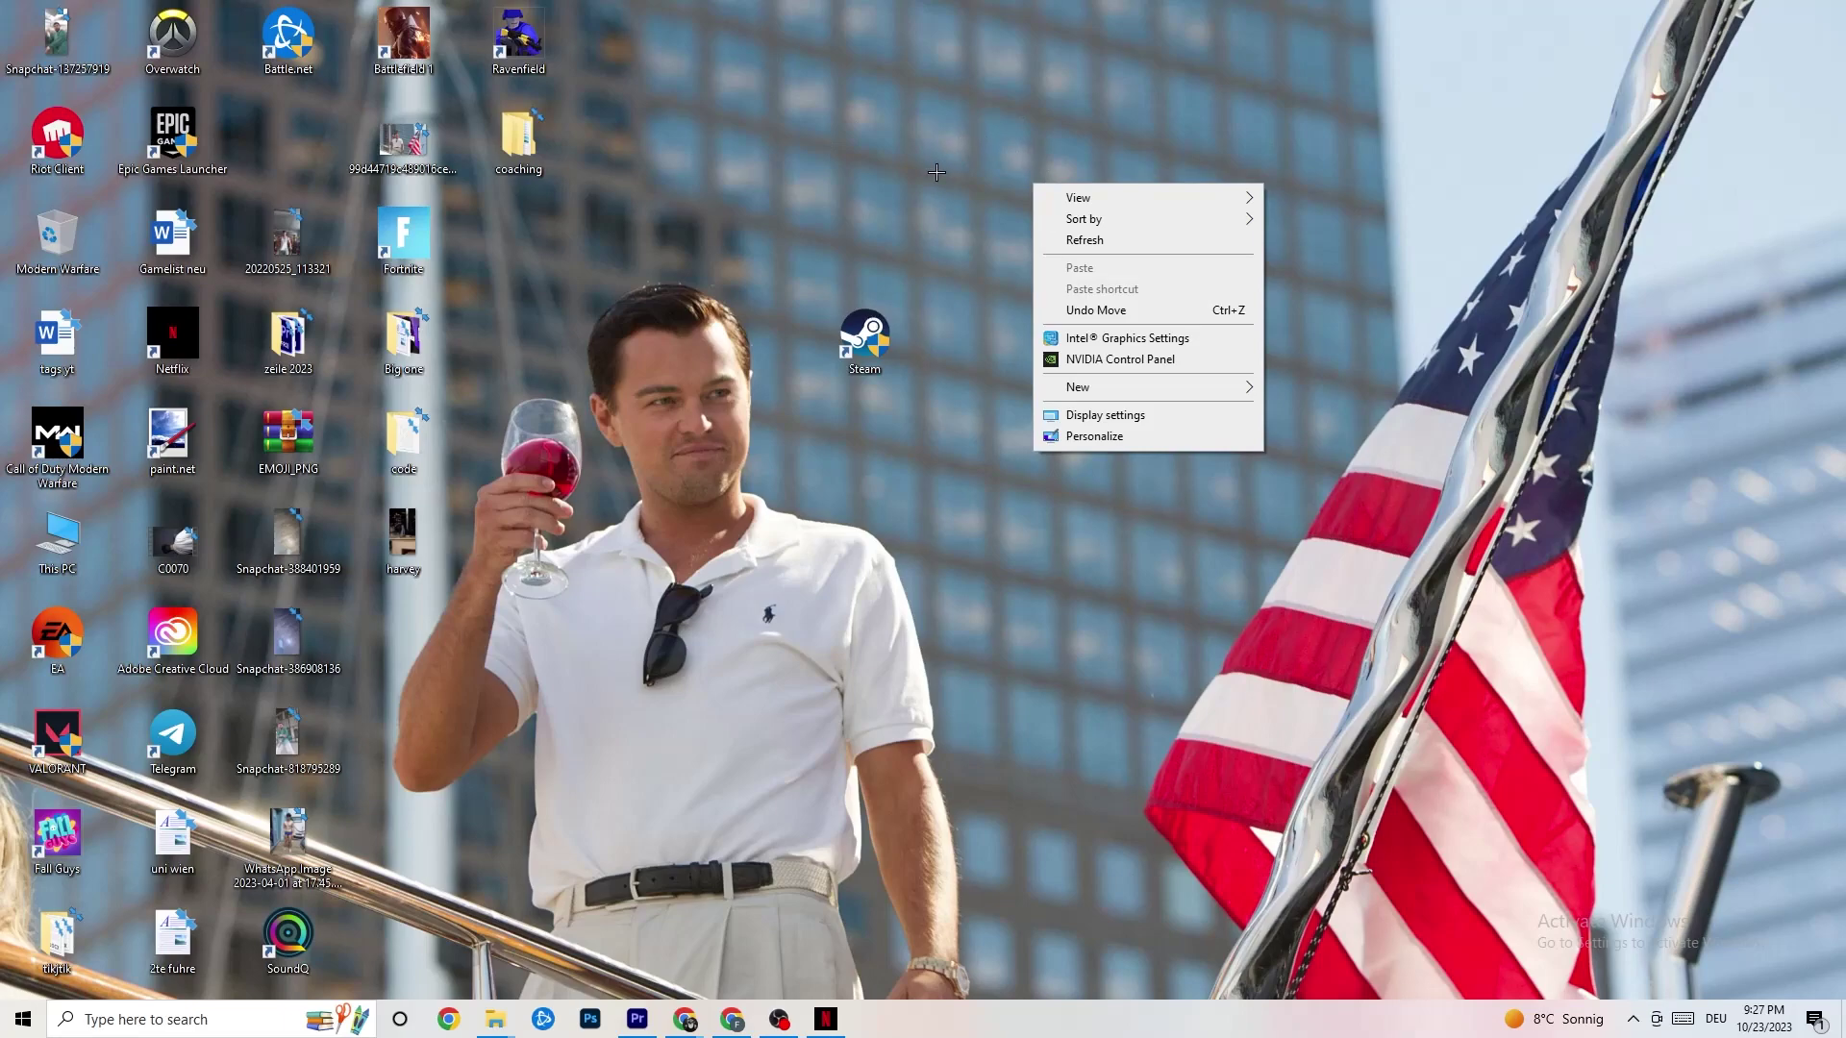
{"action": "left_click", "coordinate": [1094, 363]}
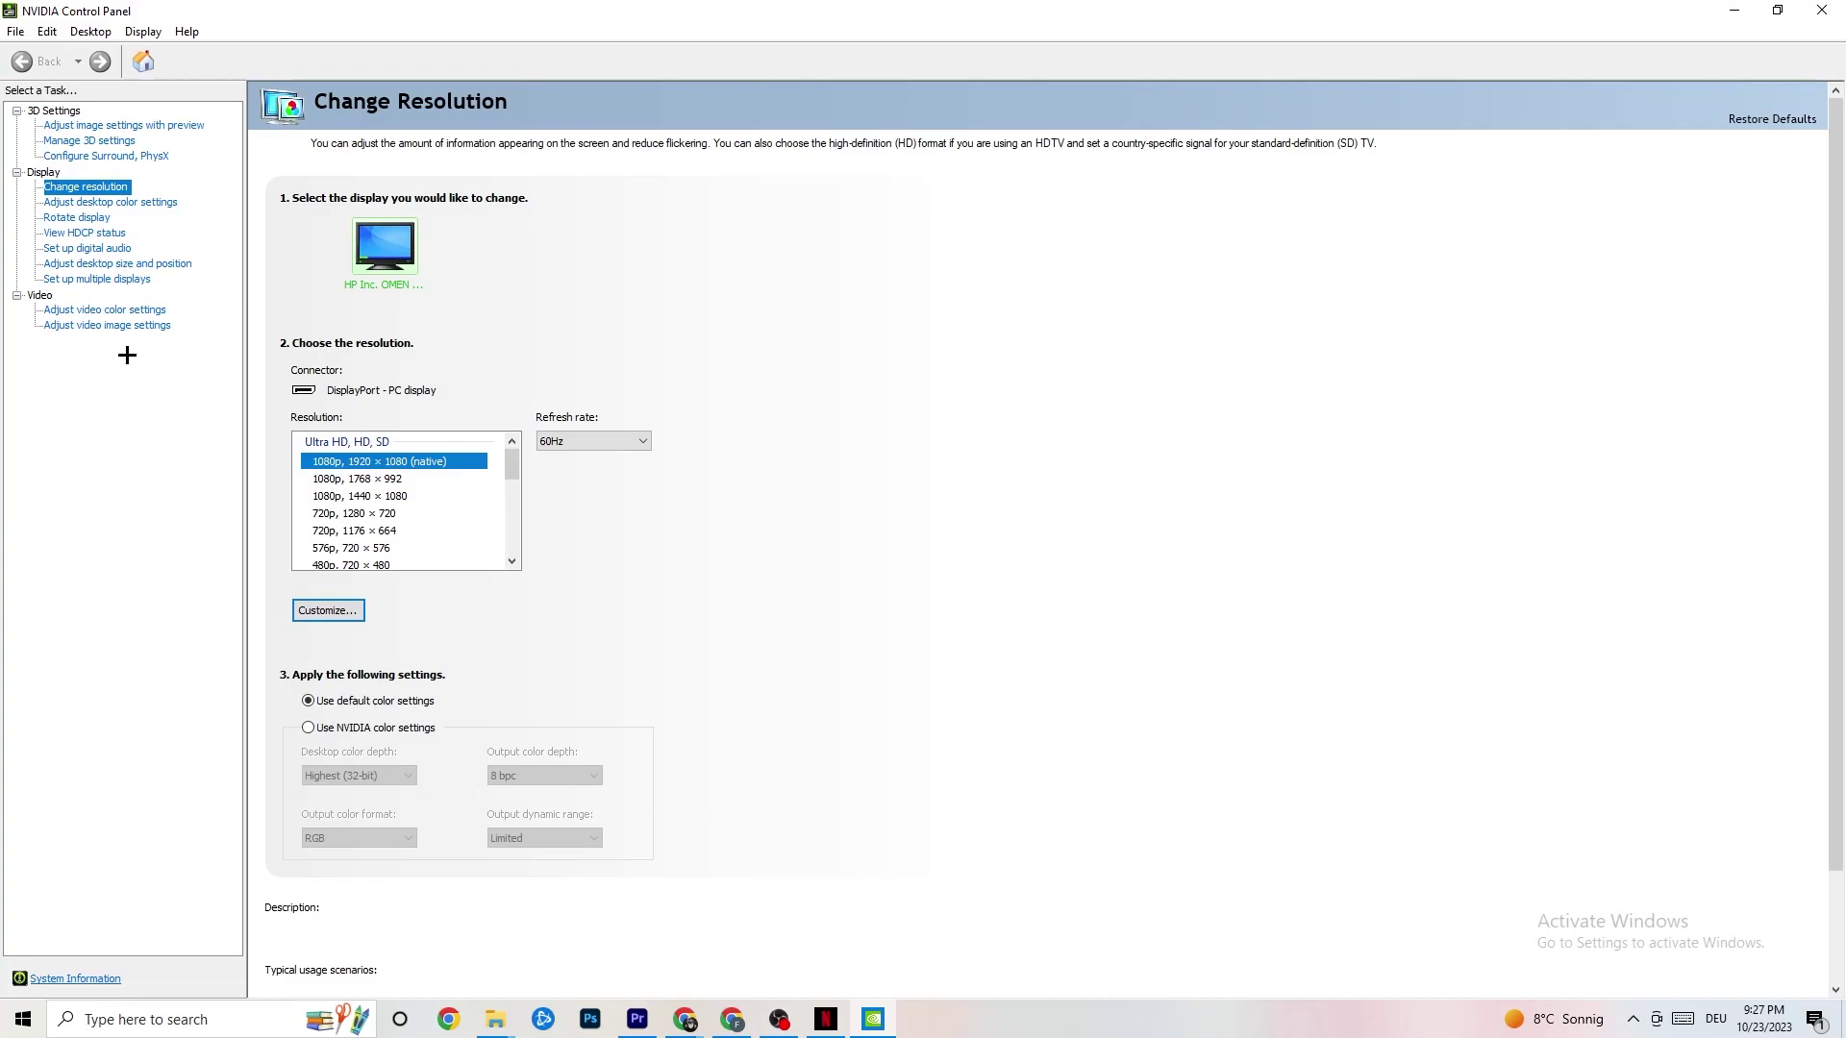
{"action": "left_click", "coordinate": [103, 127]}
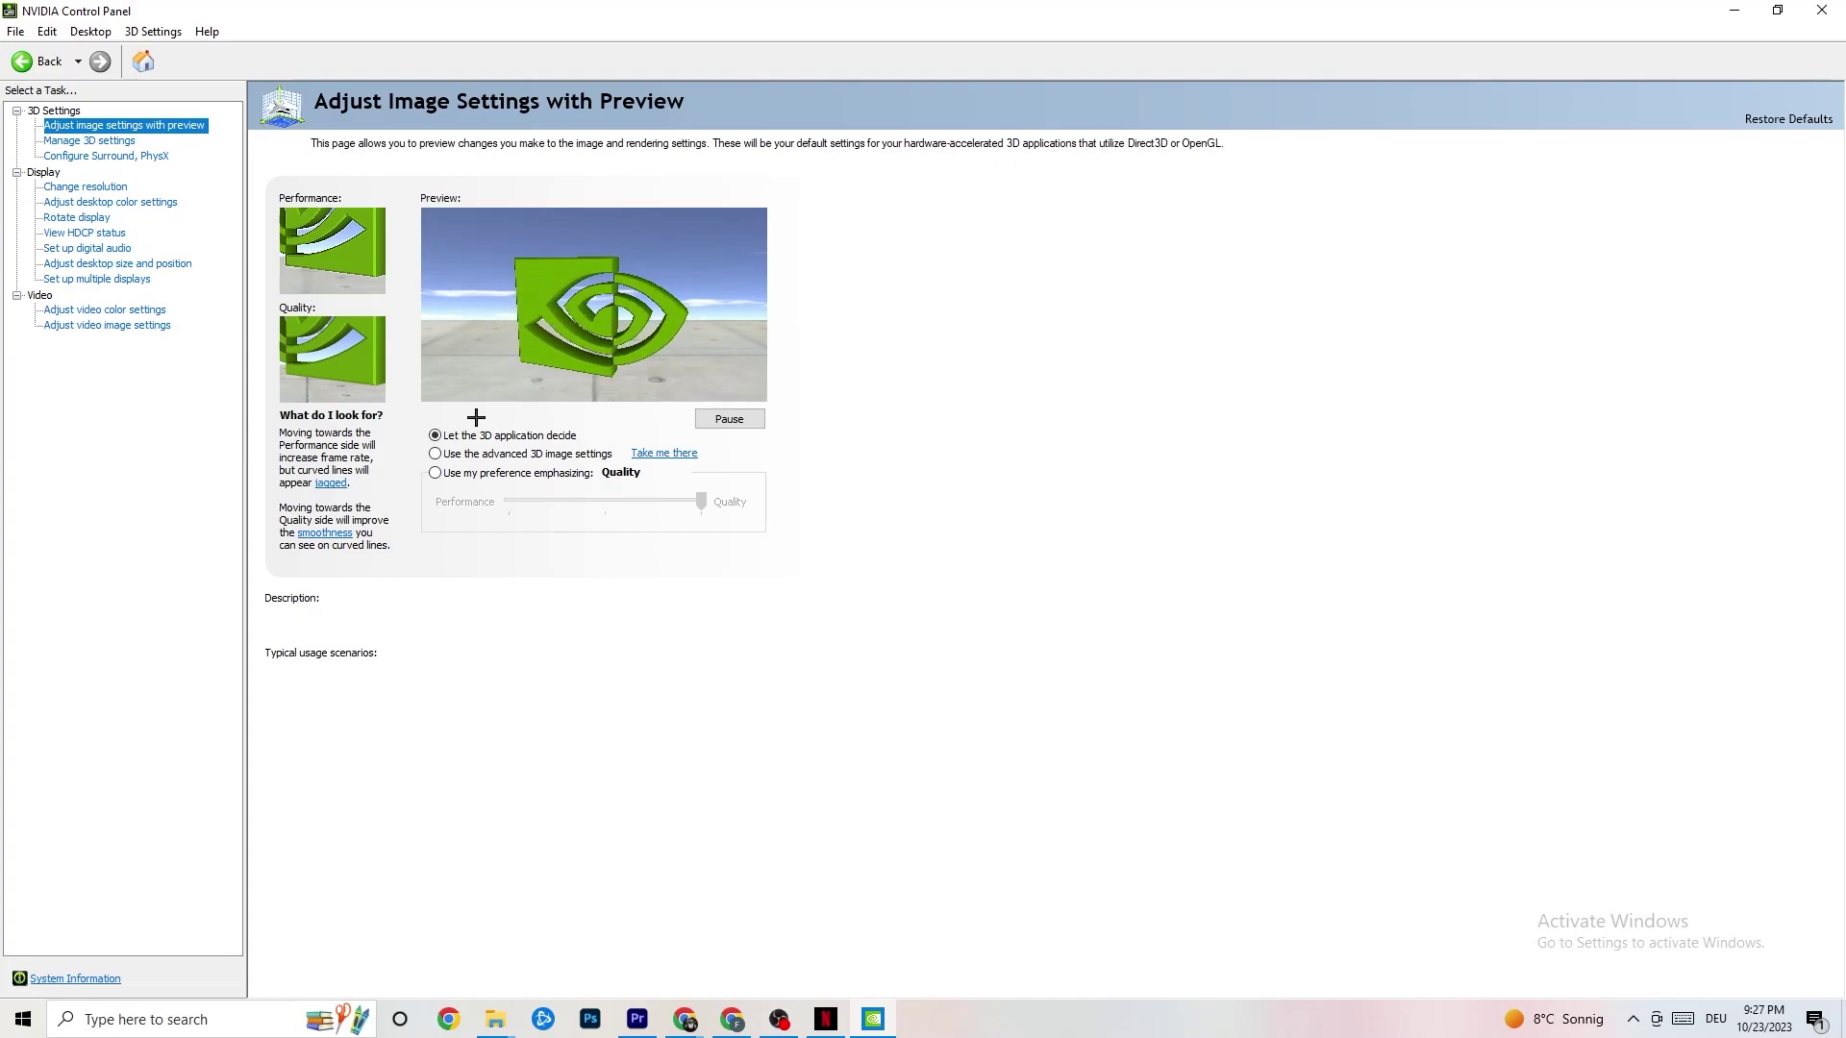
{"action": "mouse_move", "coordinate": [655, 457]}
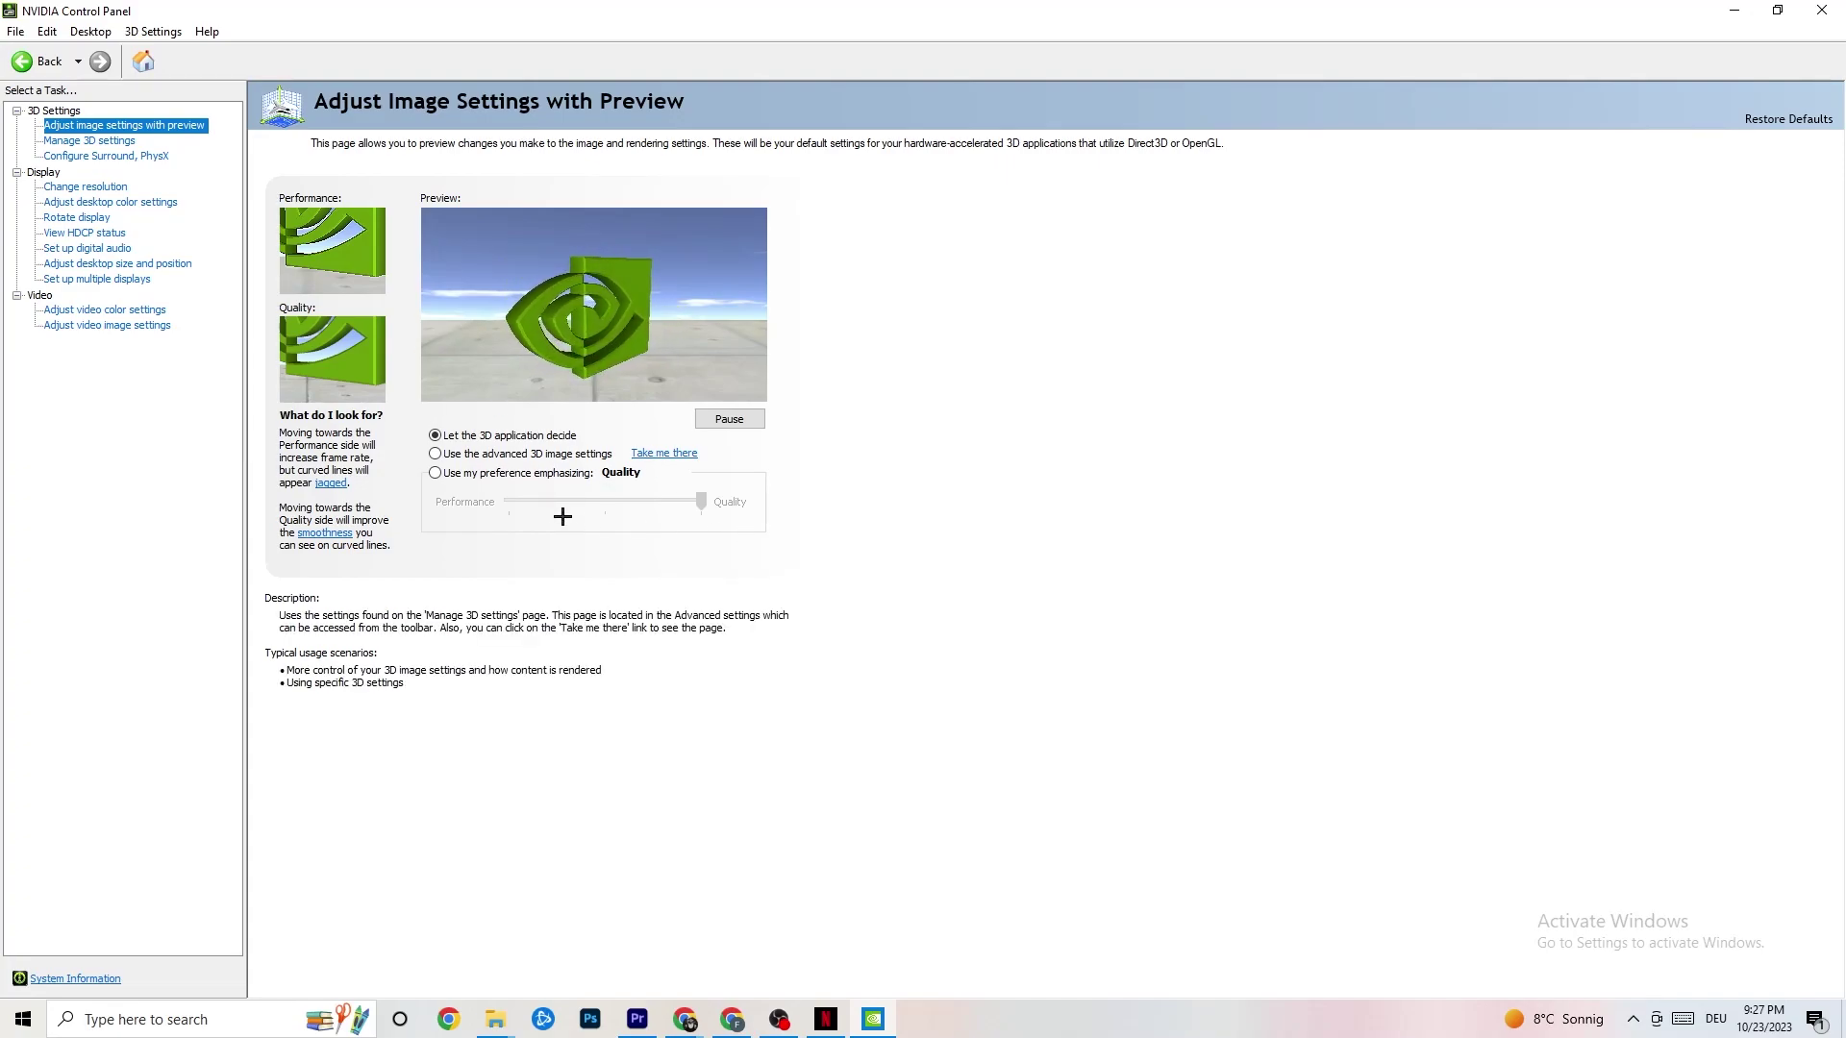
{"action": "mouse_move", "coordinate": [438, 476]}
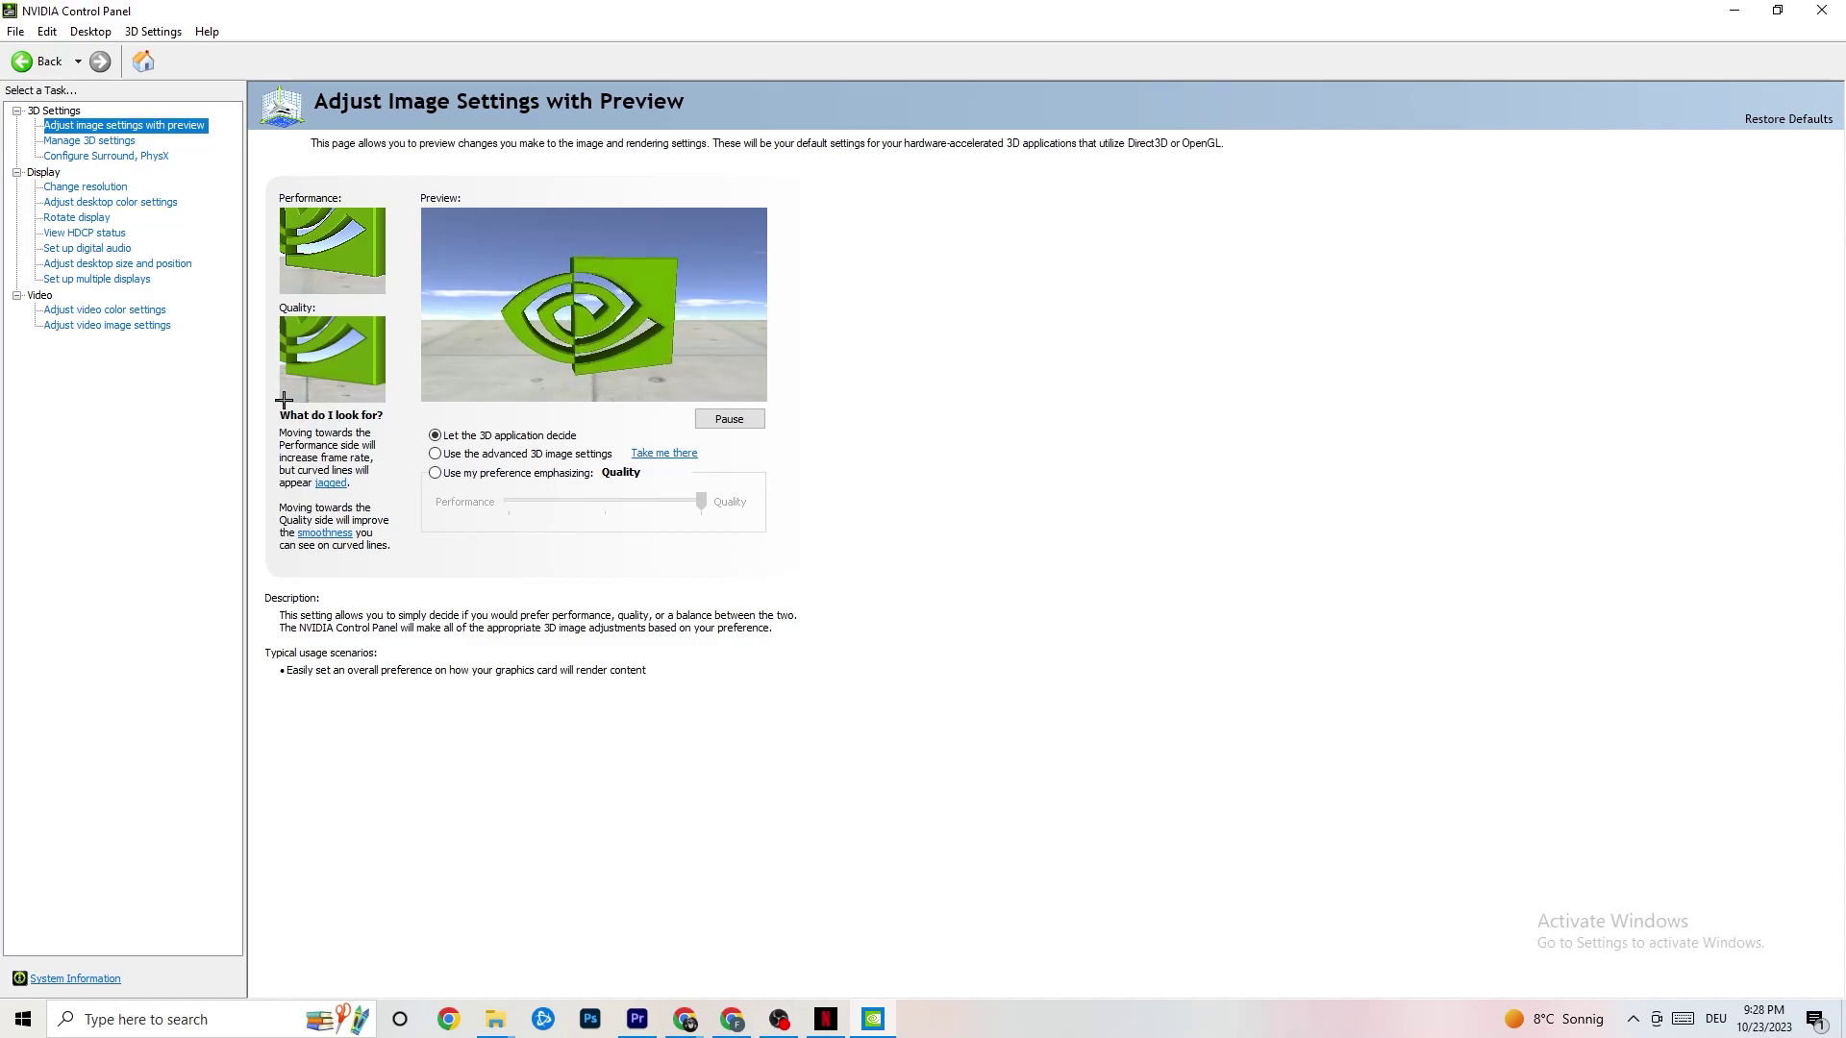
{"action": "left_click", "coordinate": [67, 188]}
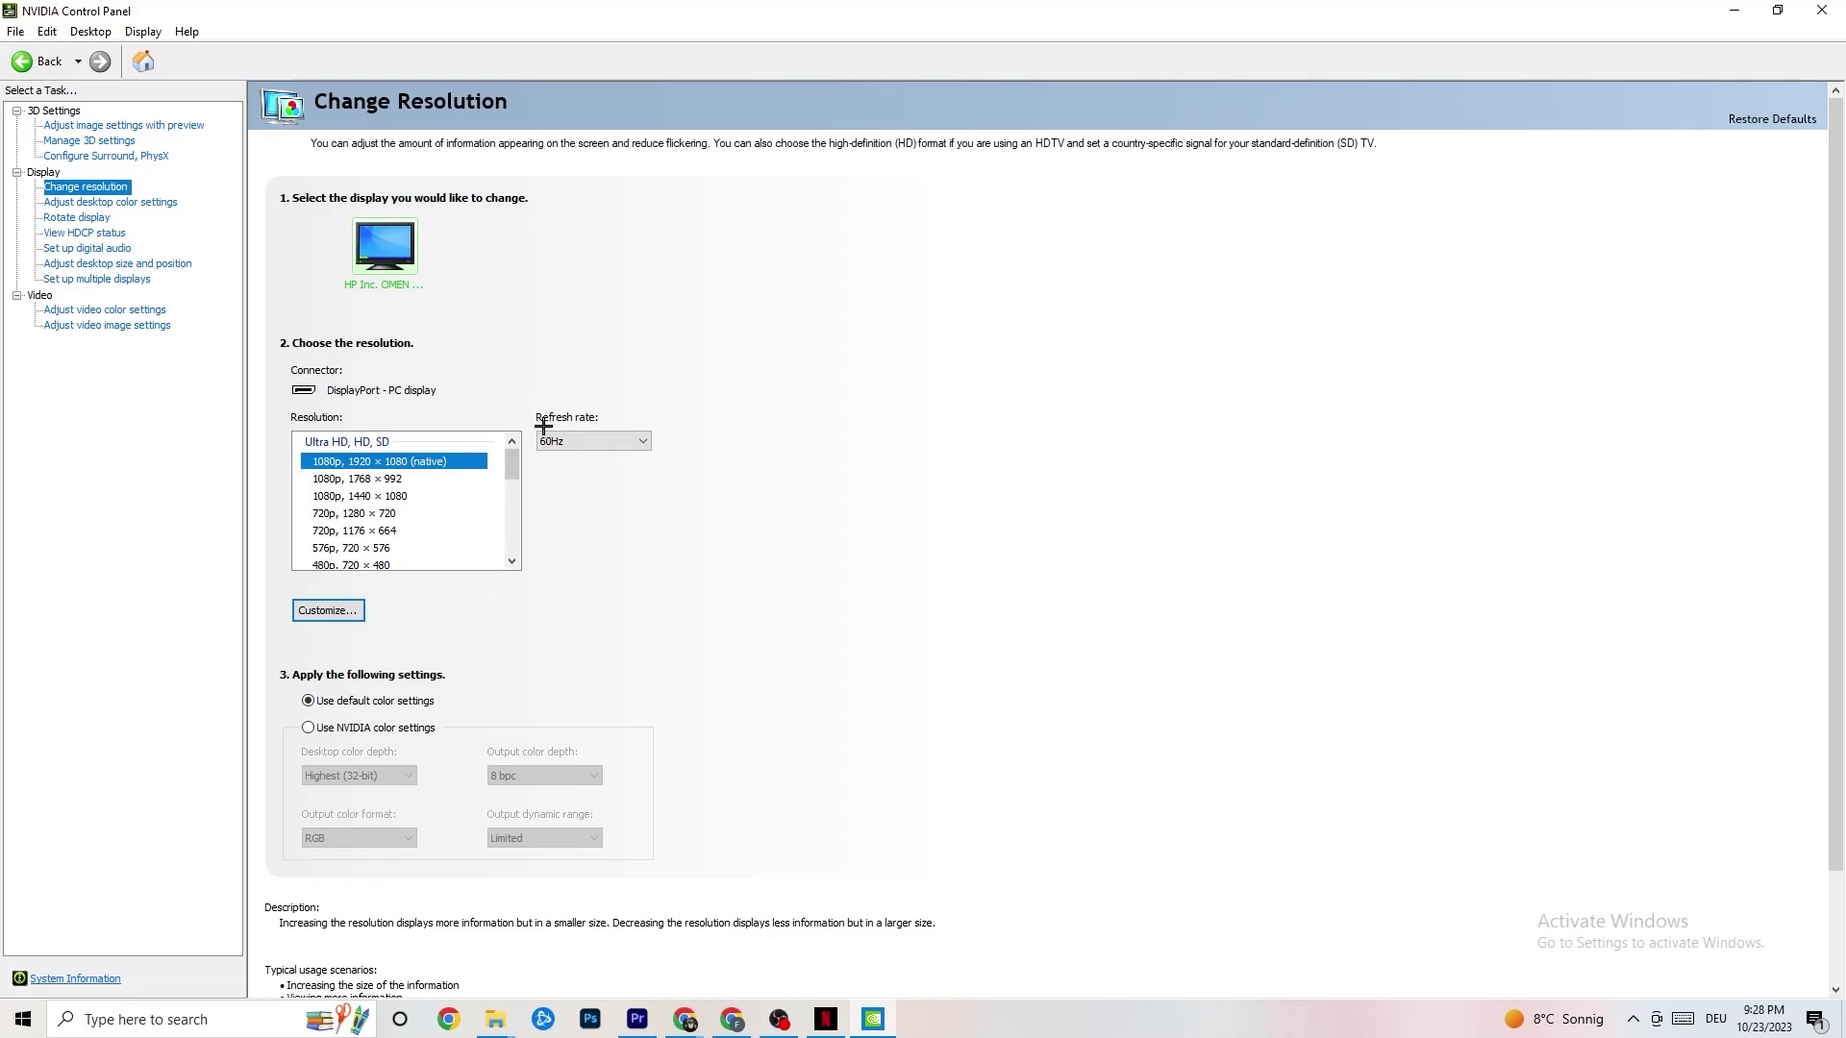
{"action": "left_click", "coordinate": [1820, 8]}
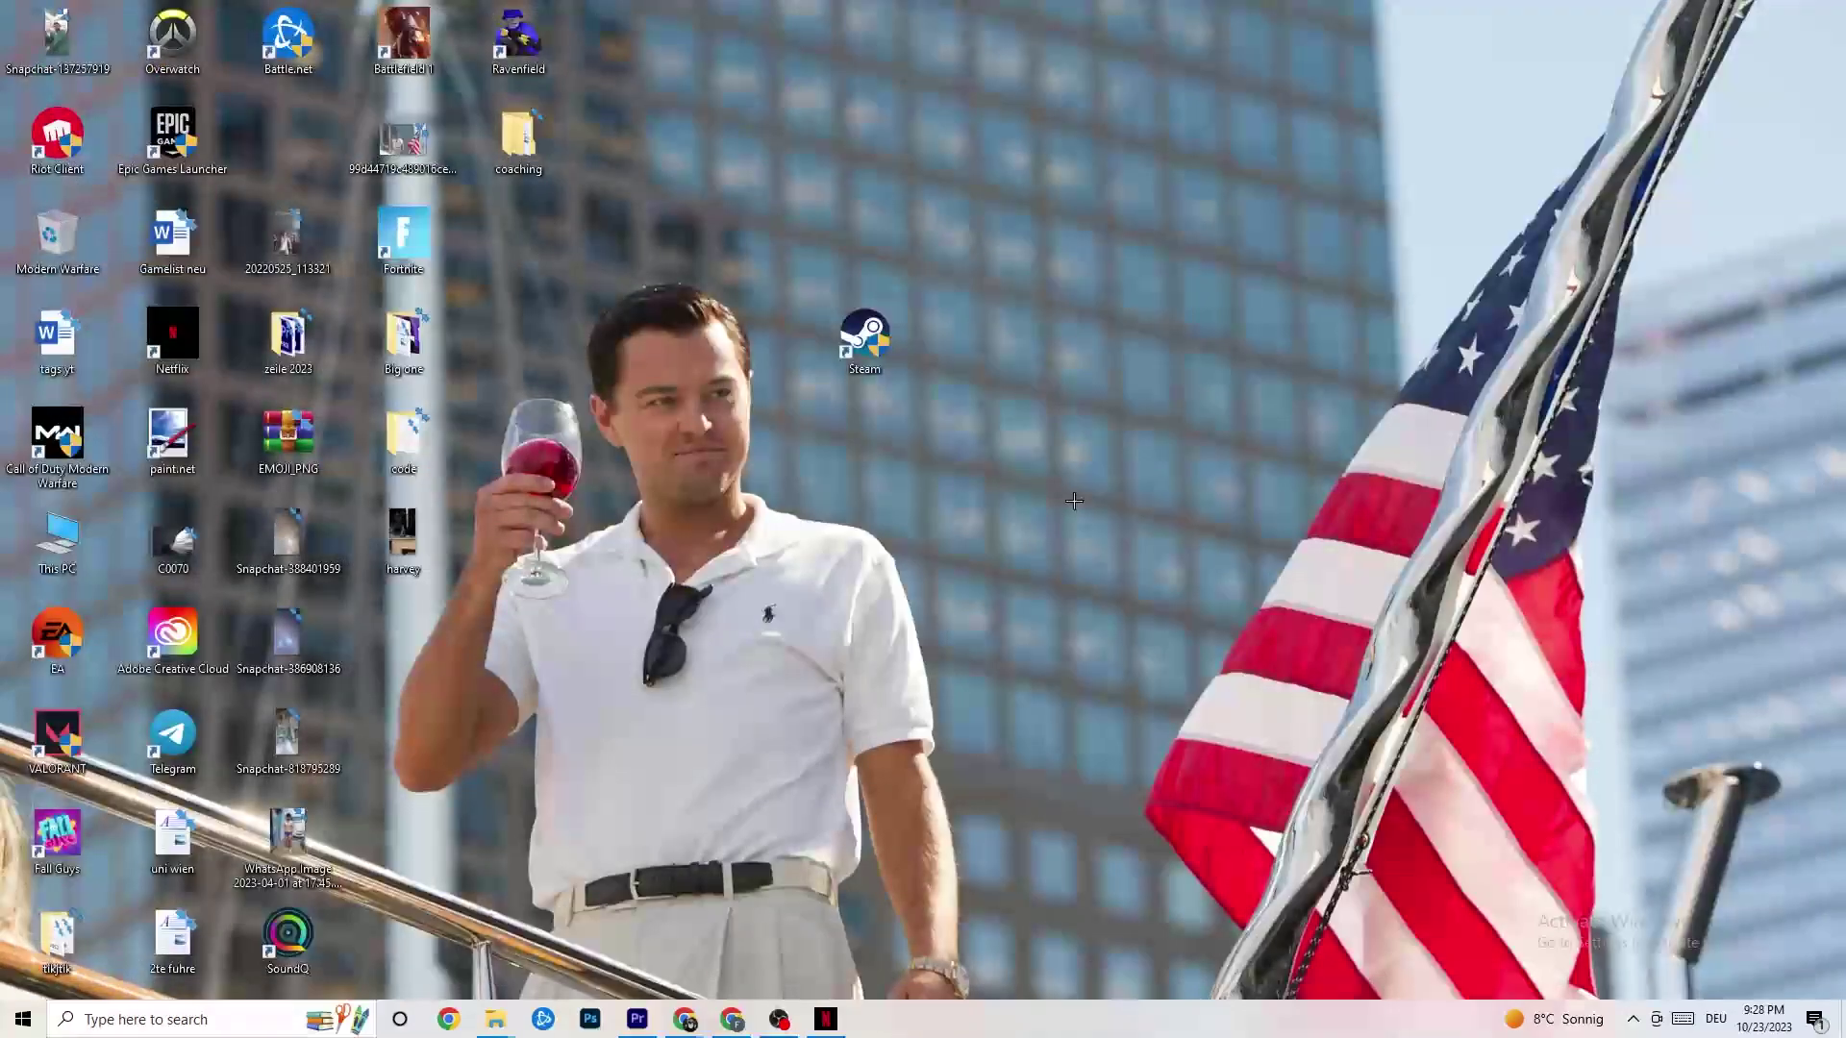